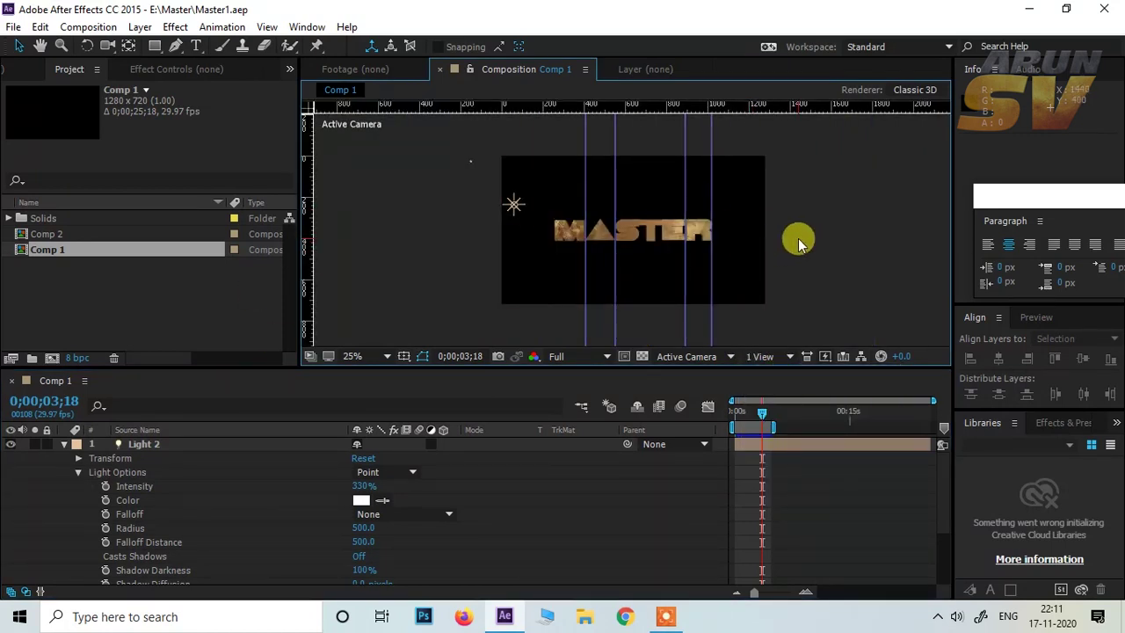
Maximize the composition view, zoom in to 50% and play the finished MASTER title animation.
key(grave)
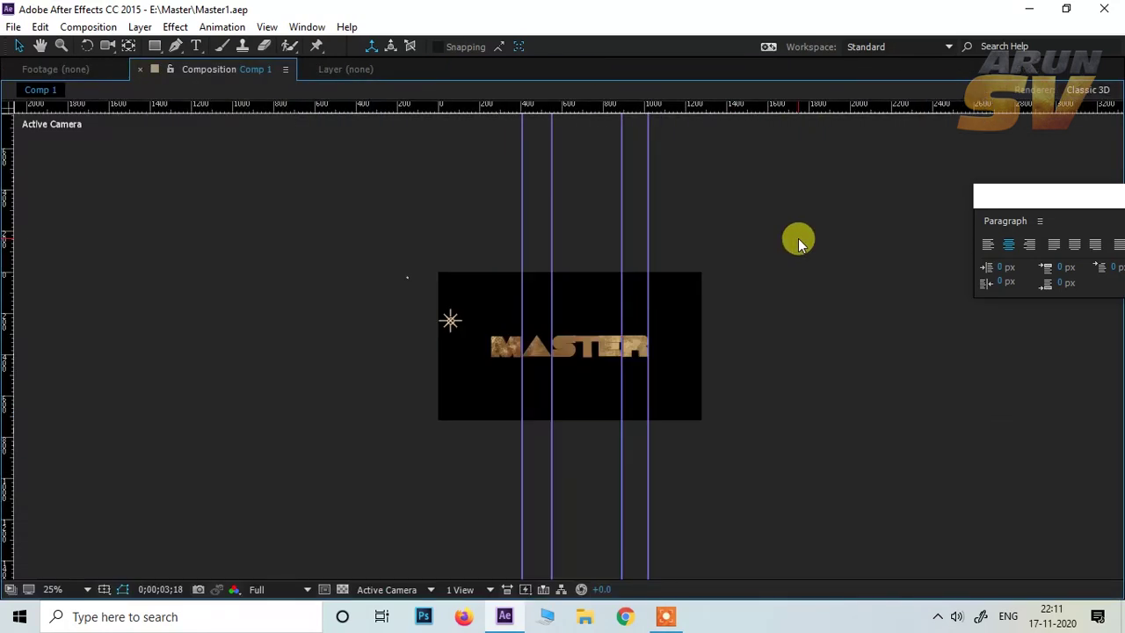
key(period)
key(period)
key(comma)
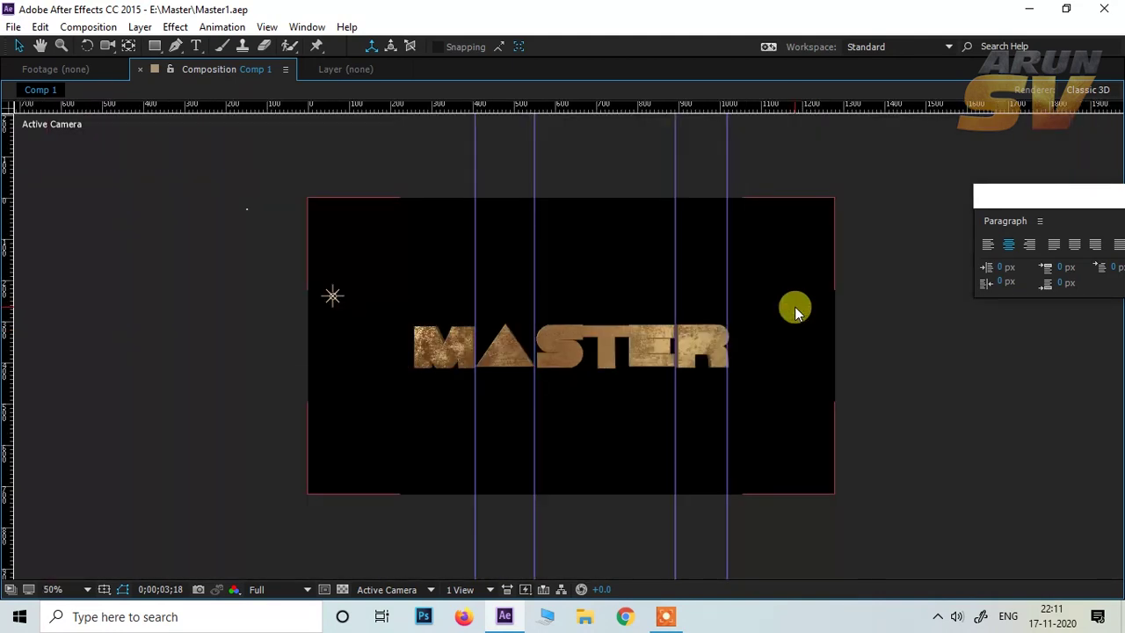
key(space)
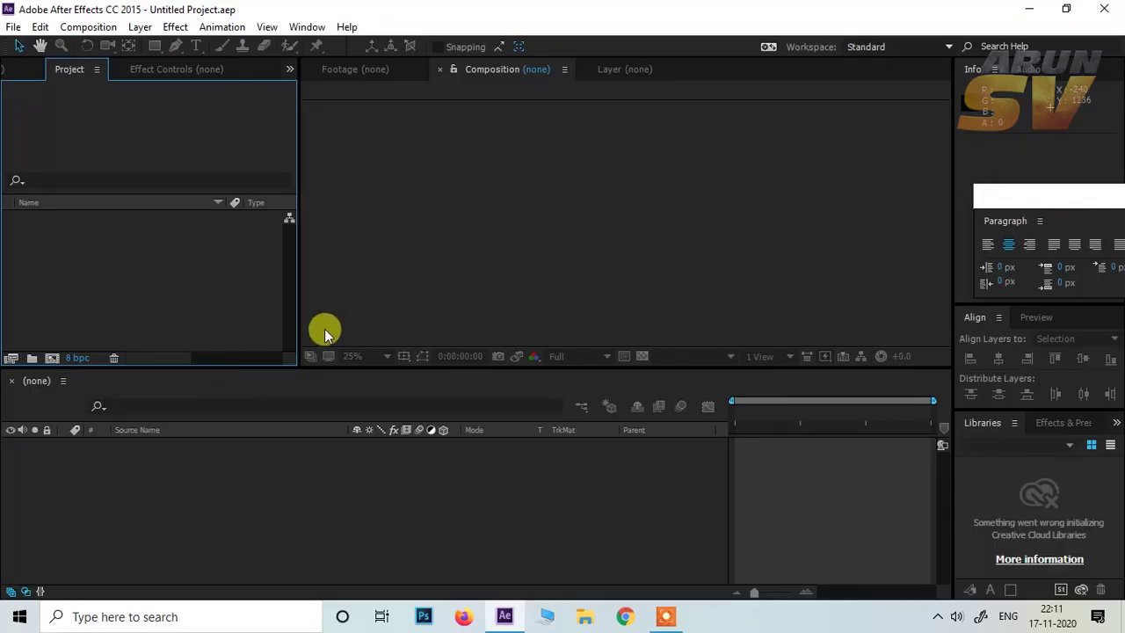
Create a new composition with the HDV/HDTV 720 29.97 preset and a frame rate of 29.97.
double_click(207, 261)
click(51, 357)
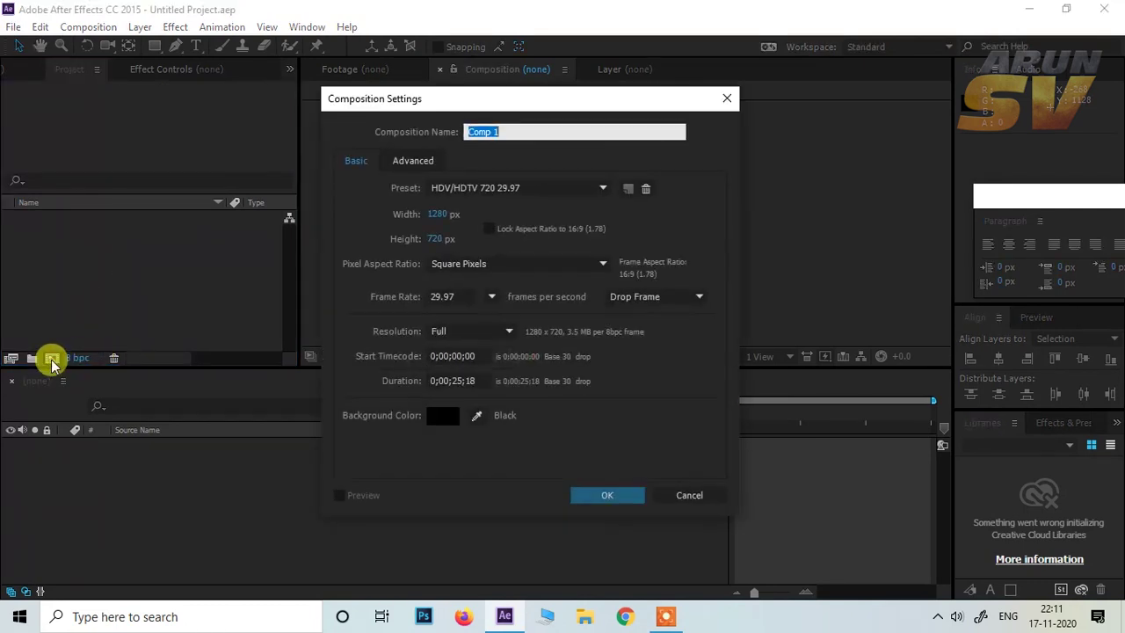
drag(484, 101, 605, 104)
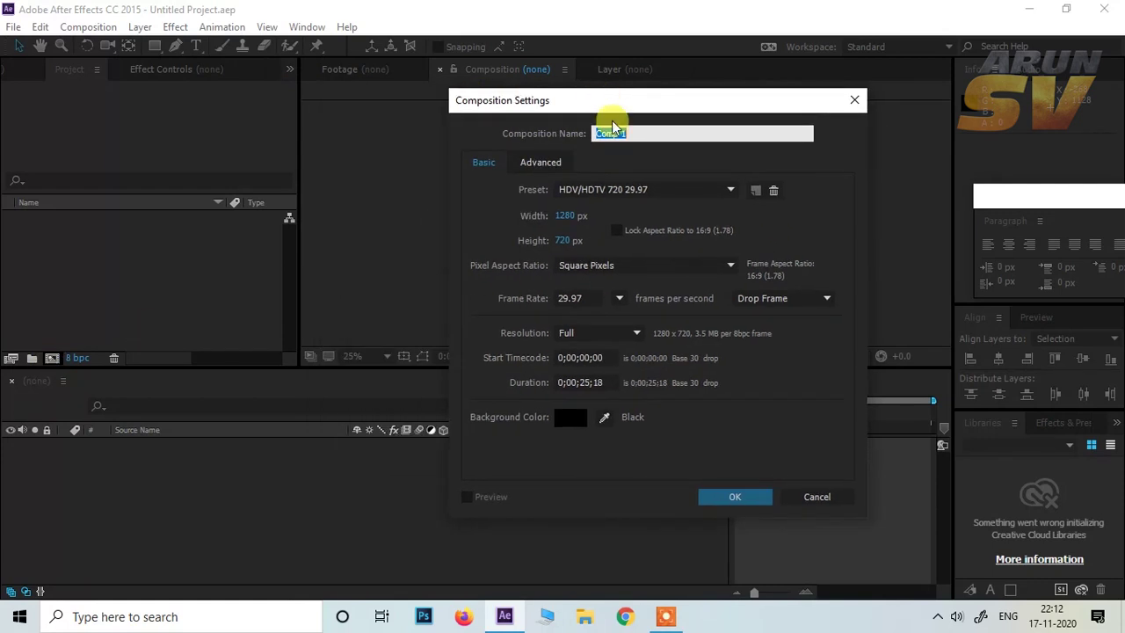
click(616, 189)
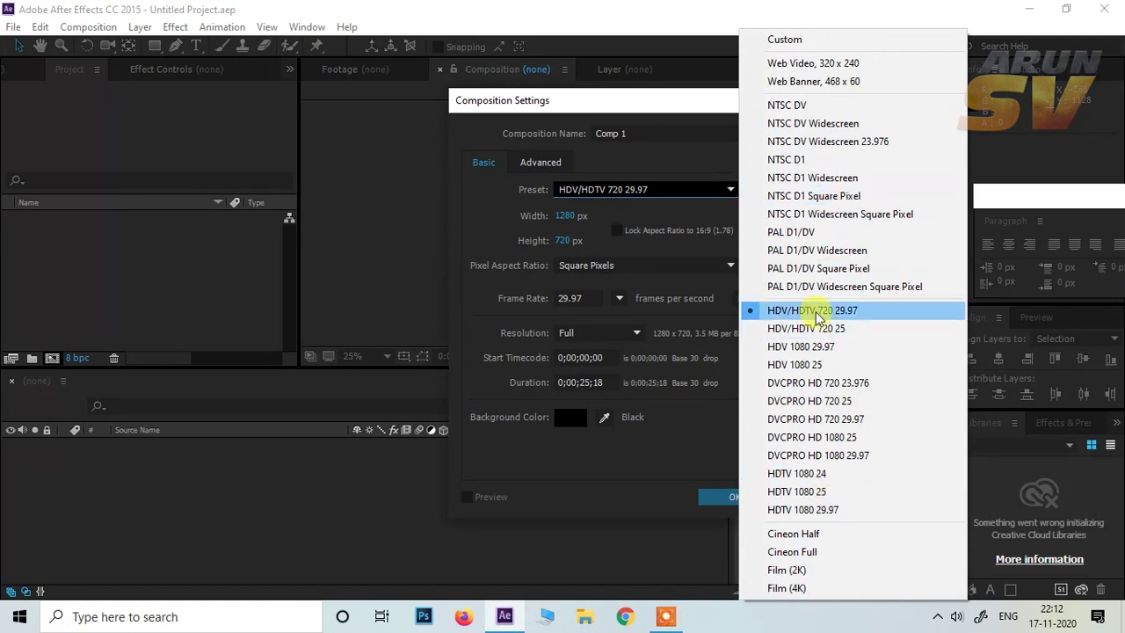
click(844, 315)
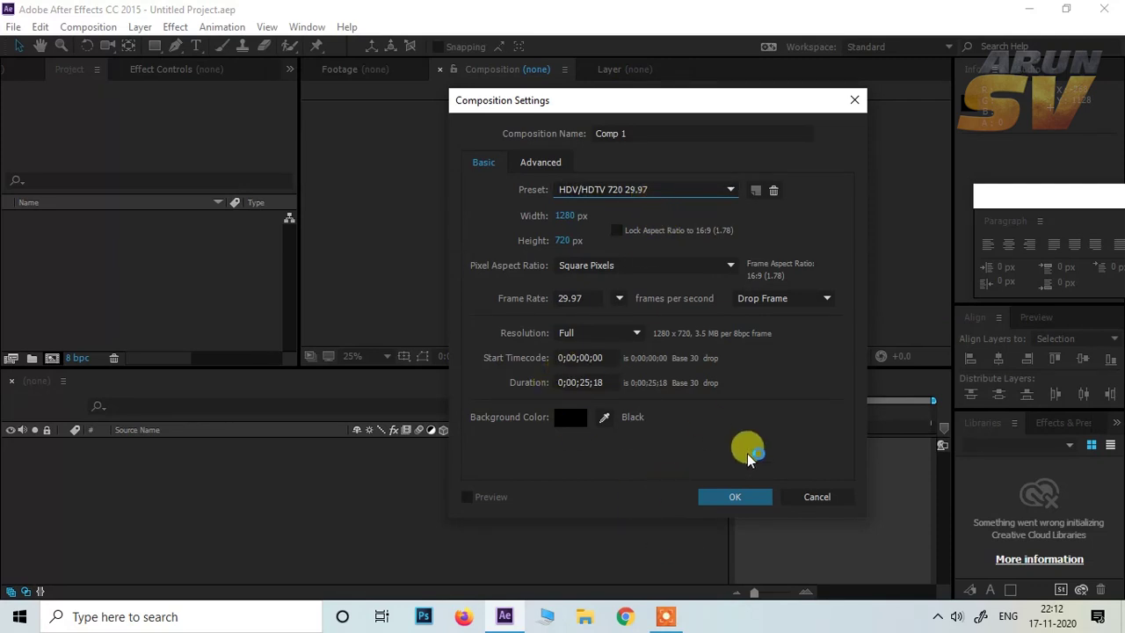
click(619, 299)
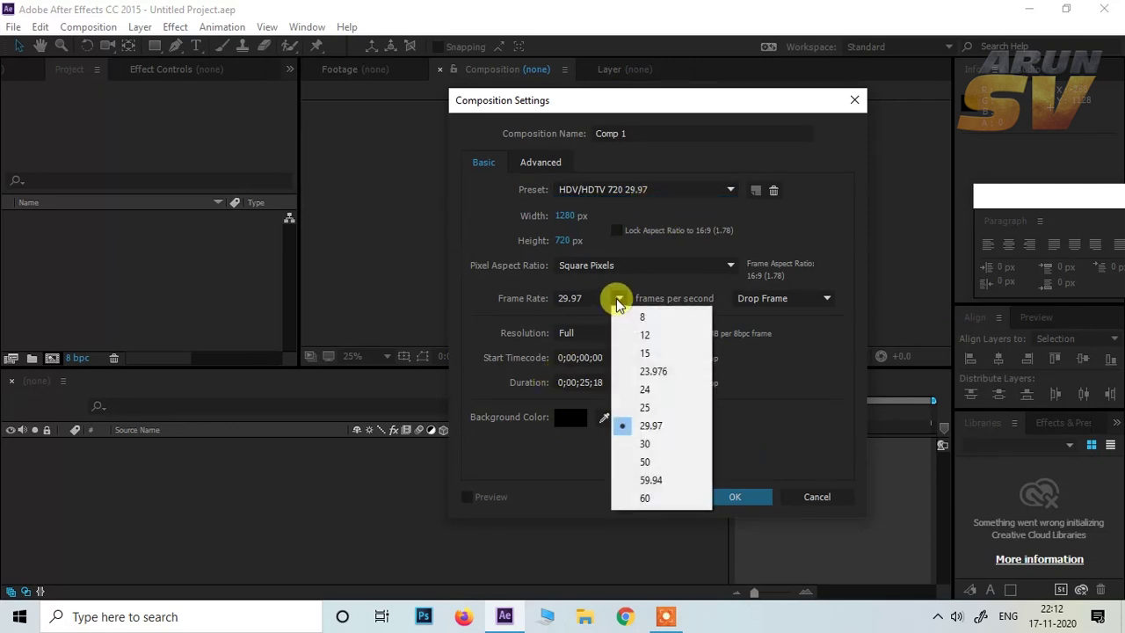
click(648, 429)
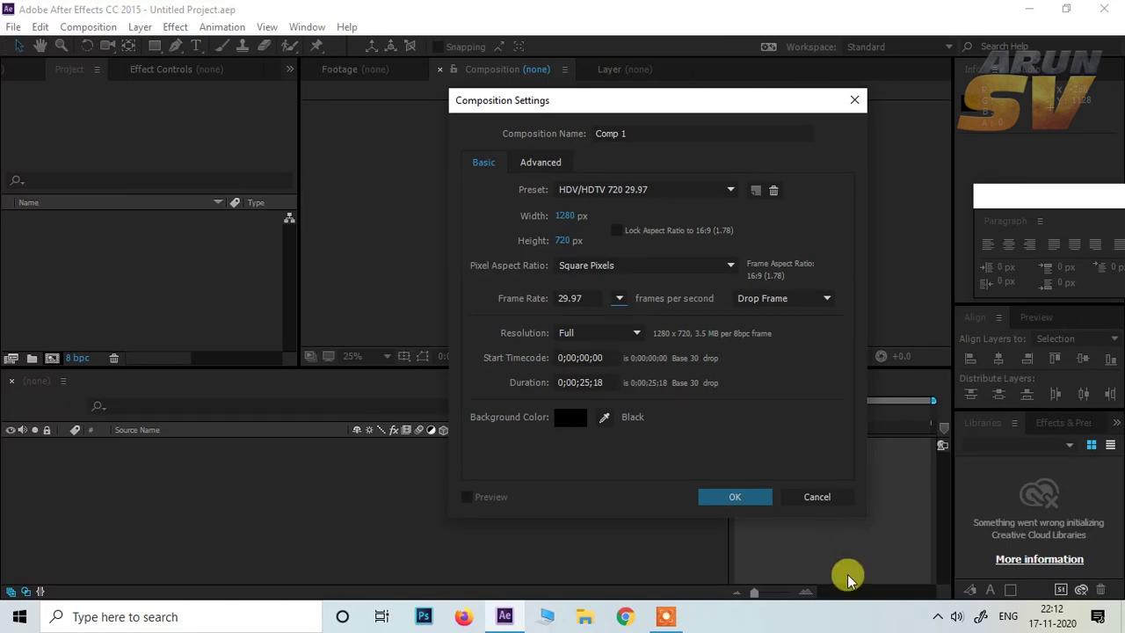
click(735, 497)
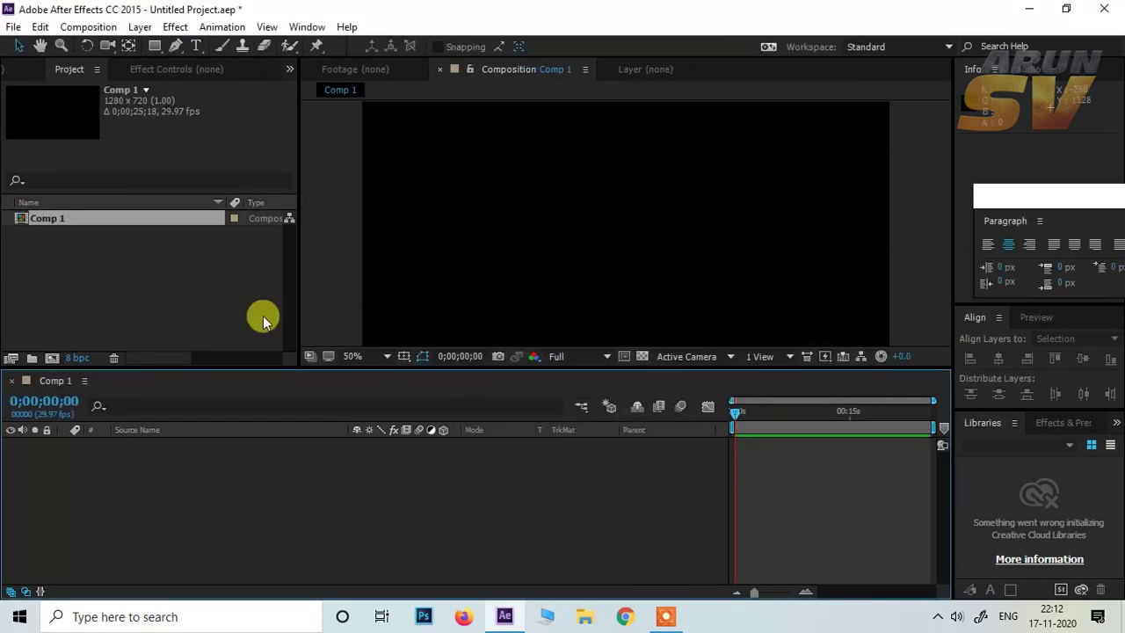
Add a text layer to the composition reading MASTER.
click(231, 542)
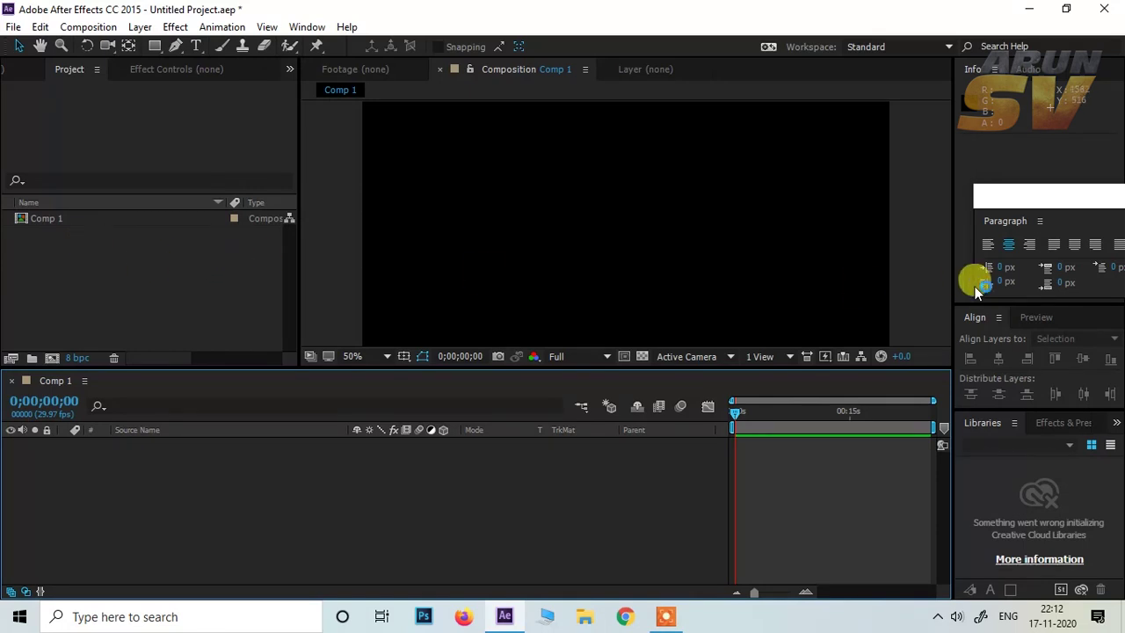
right_click(195, 473)
mouse_move(251, 313)
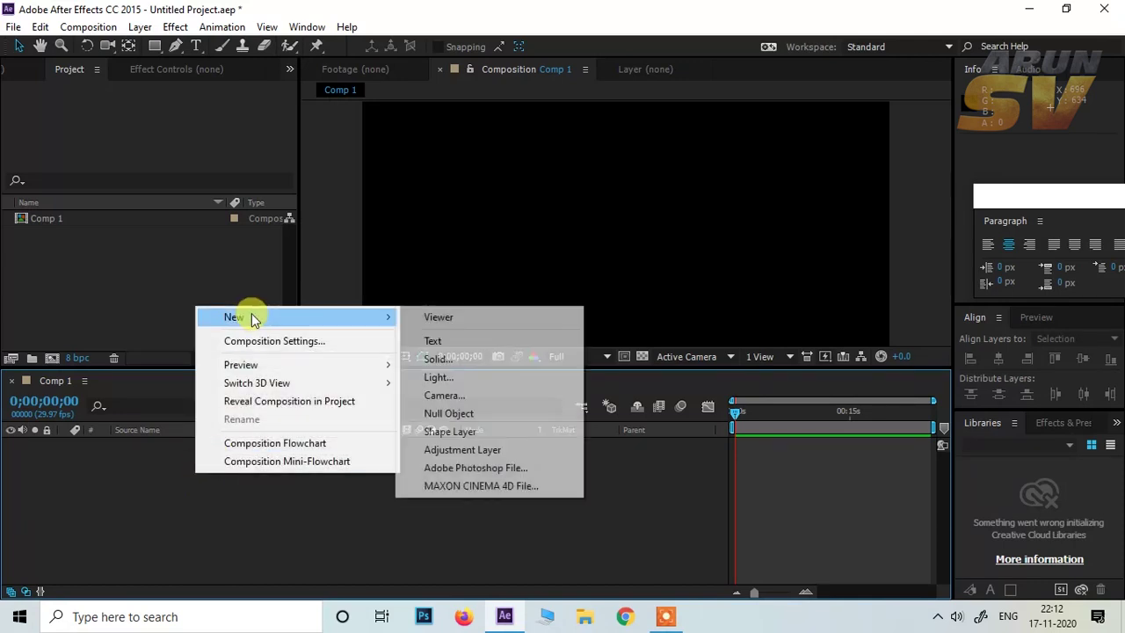
click(449, 343)
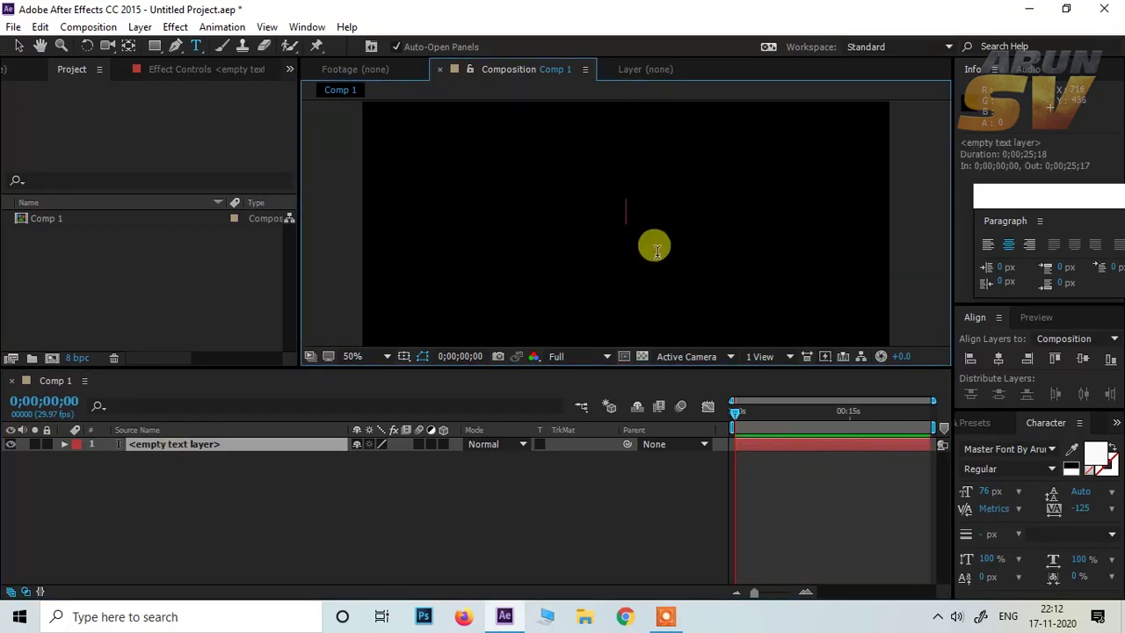
text(MA)
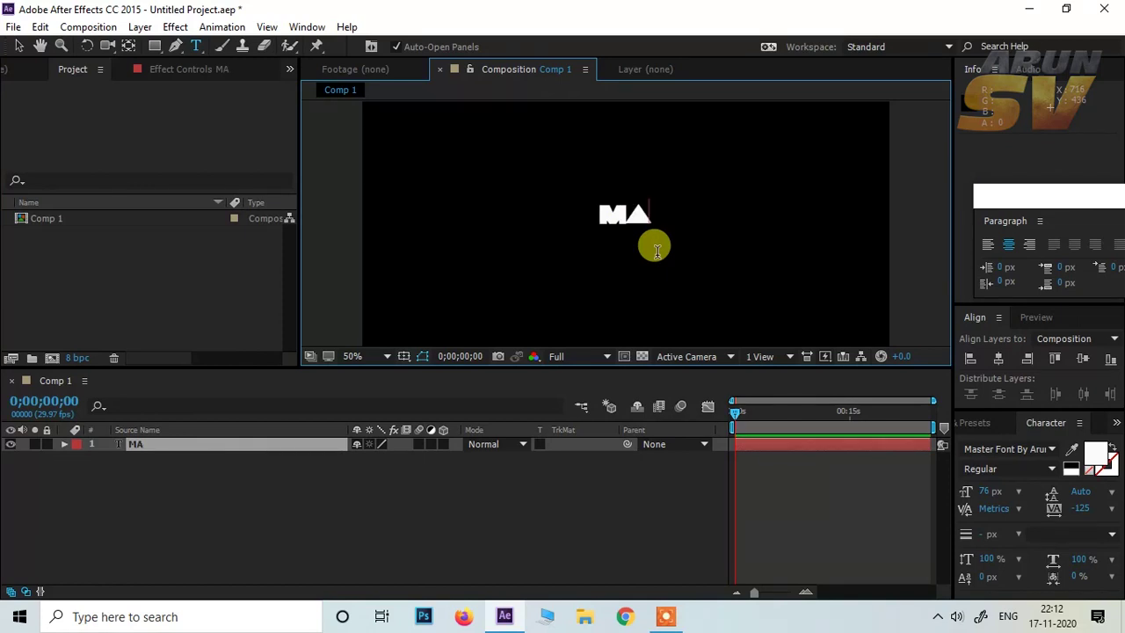
text(STER)
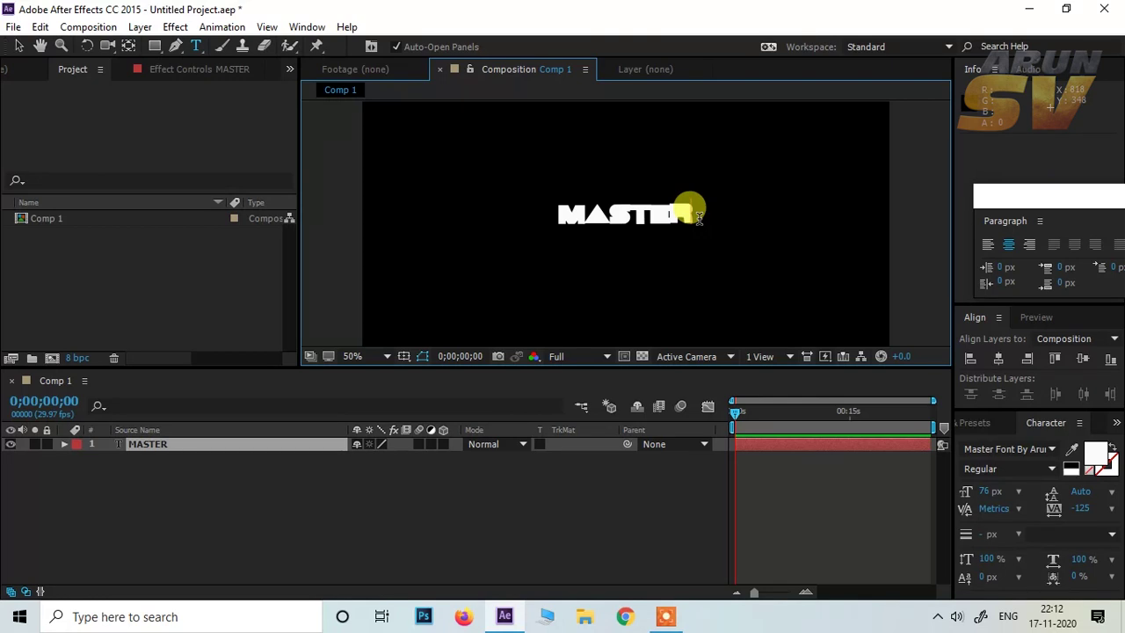
Try the Monotype Corsiva font on the whole MASTER text and undo the font change.
drag(699, 217, 540, 211)
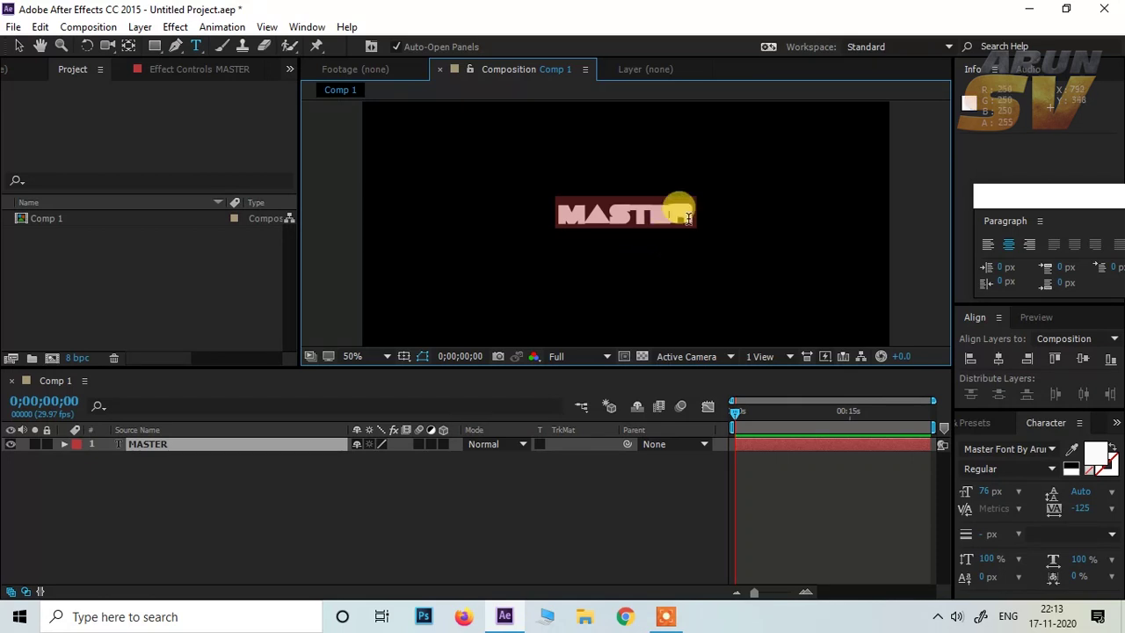
drag(1030, 206, 1020, 156)
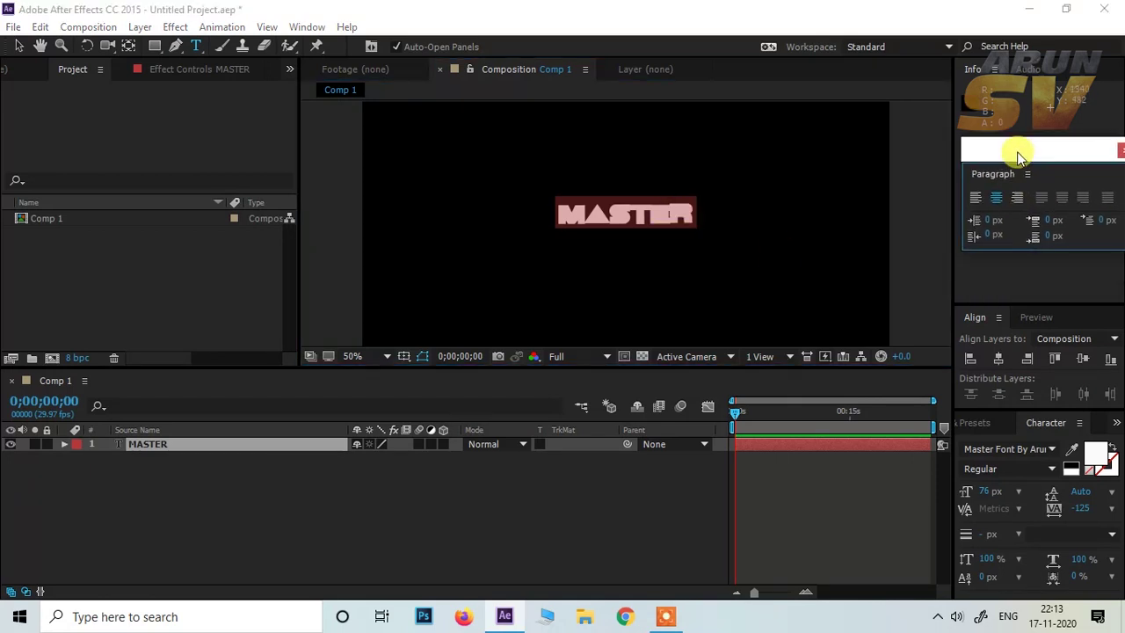
click(1052, 449)
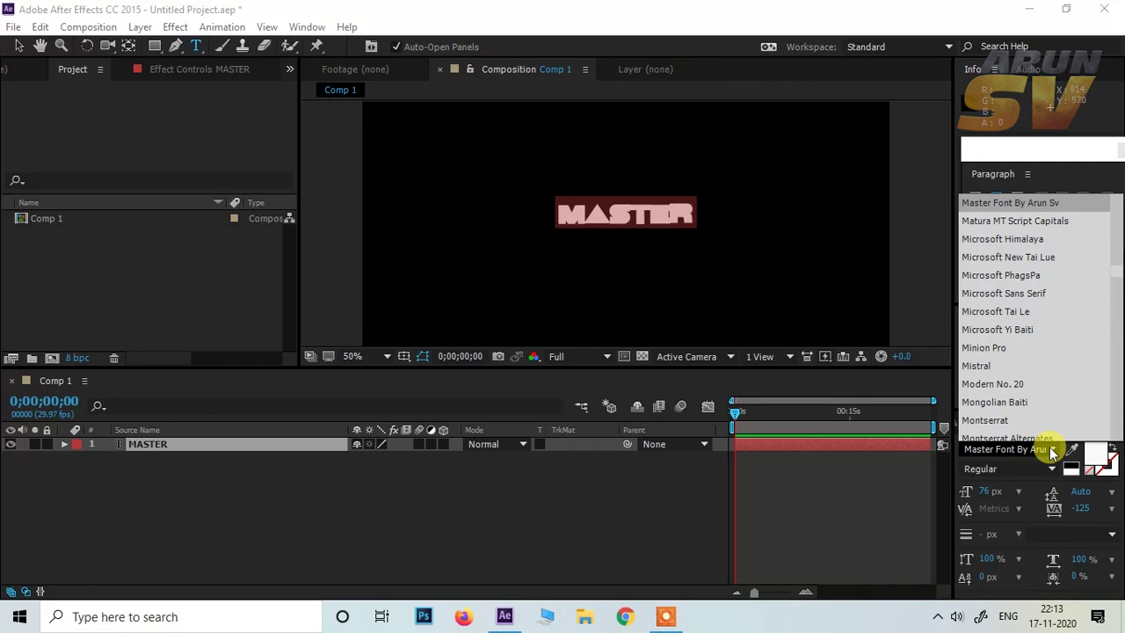
click(998, 451)
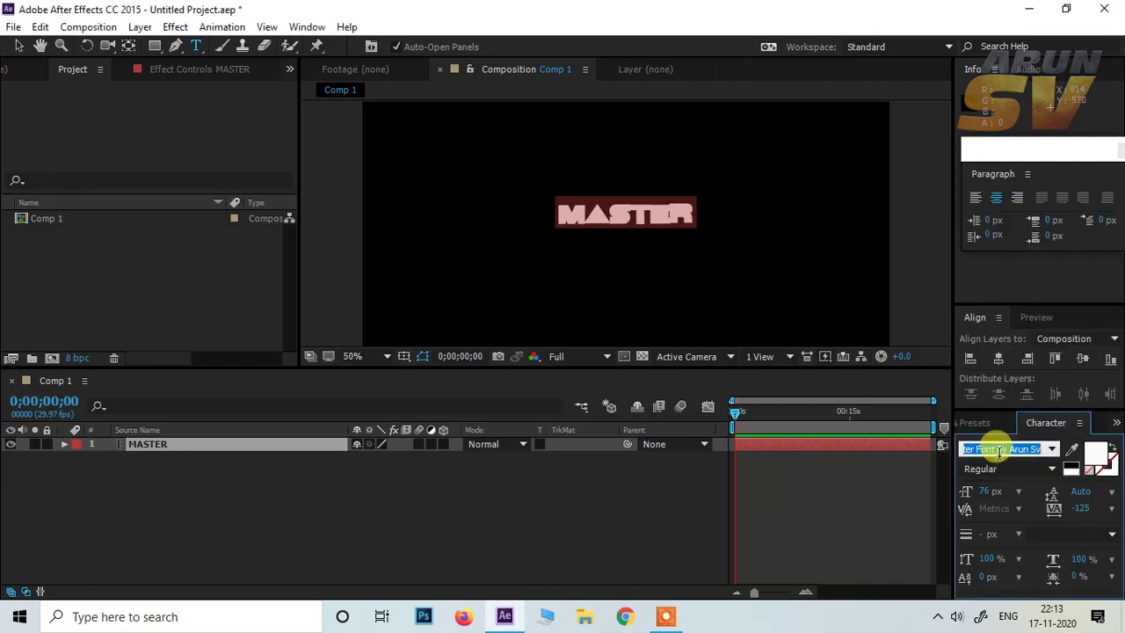
text(Monotype Corsiva)
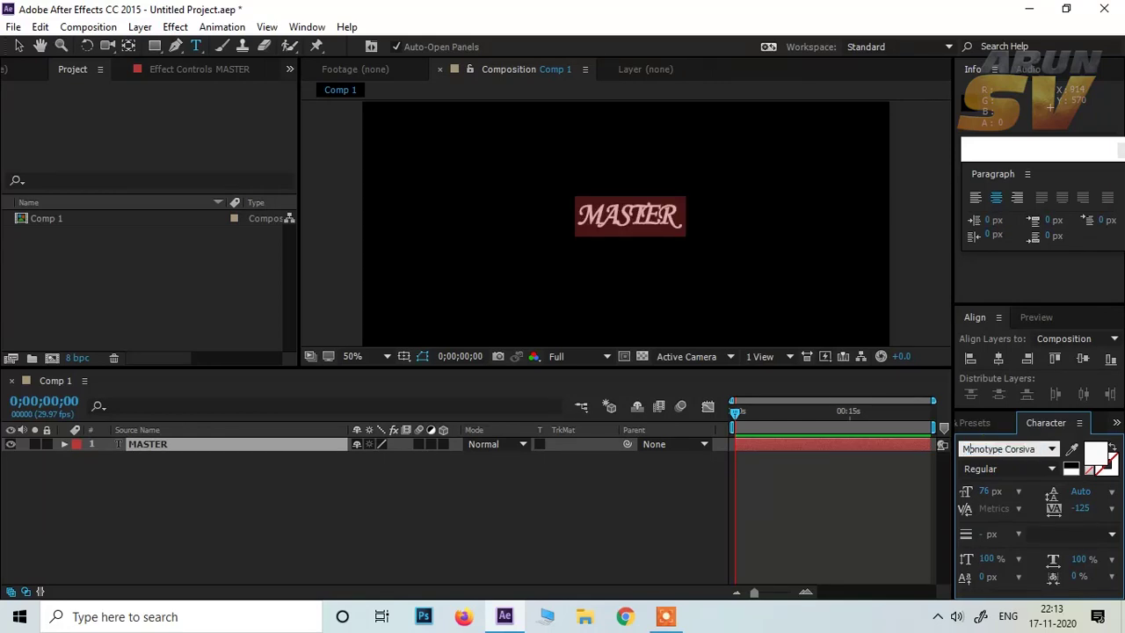
key(ctrl+z)
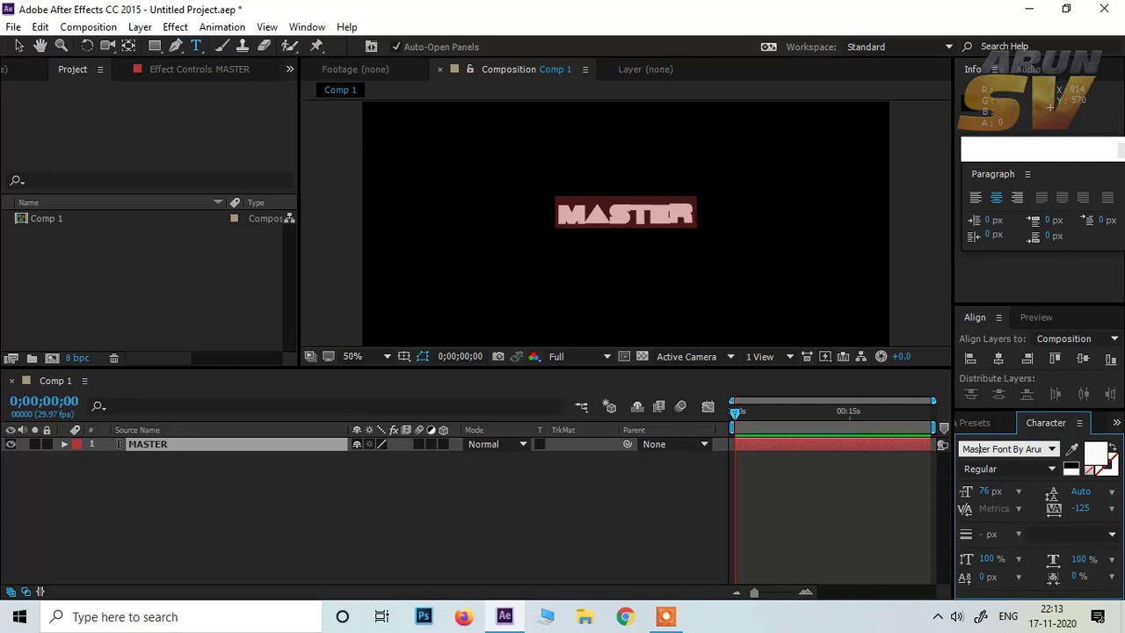
click(1058, 450)
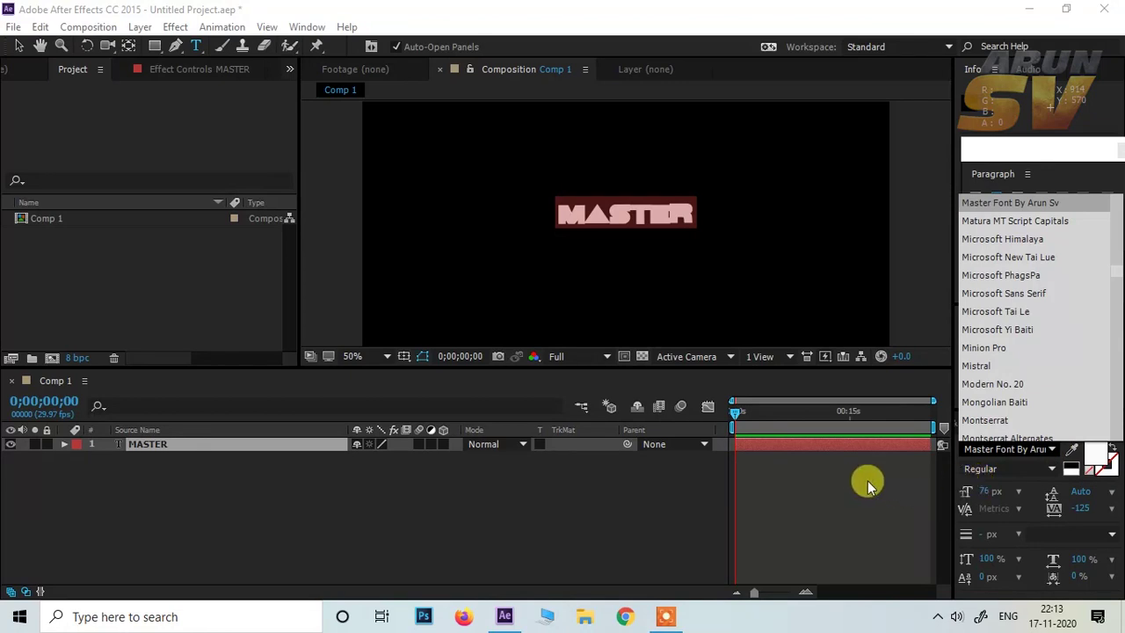
click(736, 413)
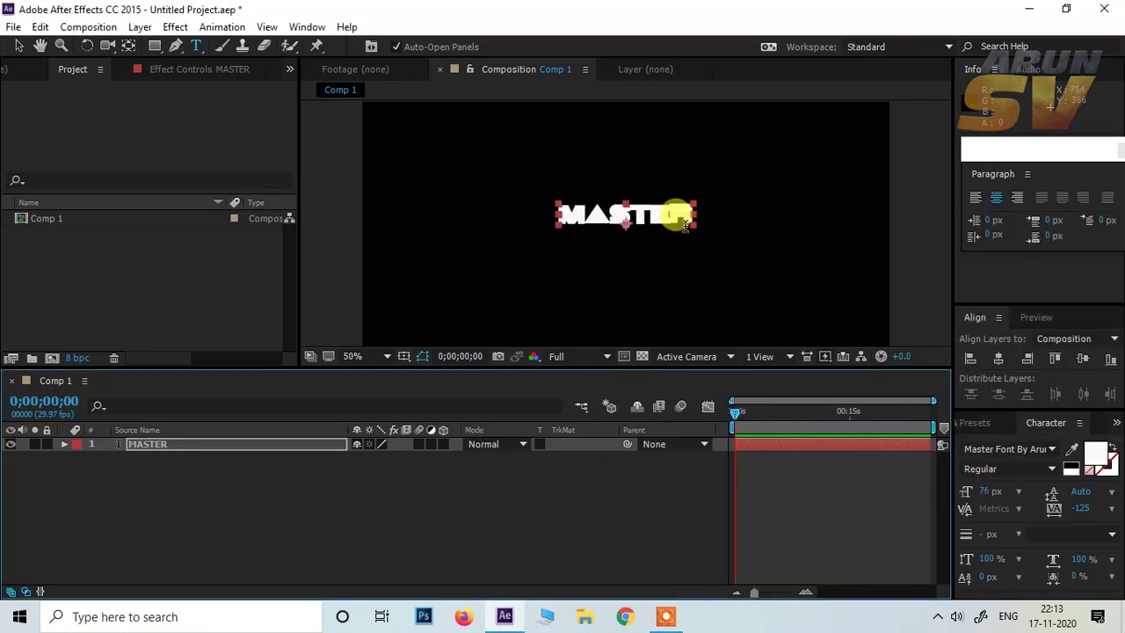
Set the font size of the whole MASTER text to 147 px.
double_click(146, 447)
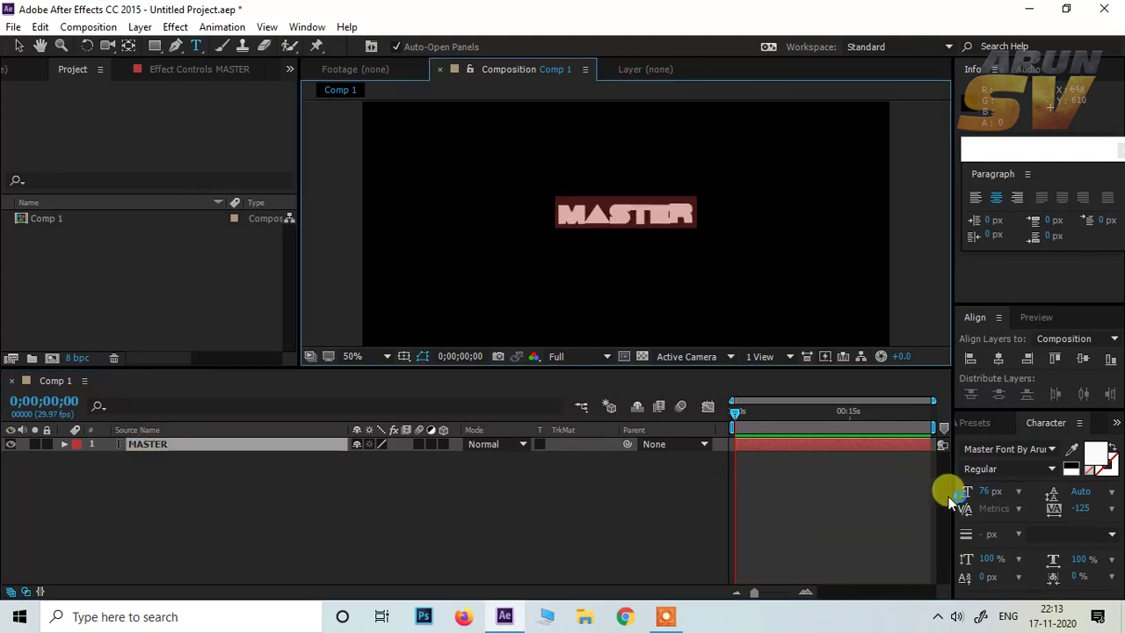
drag(982, 492, 1041, 484)
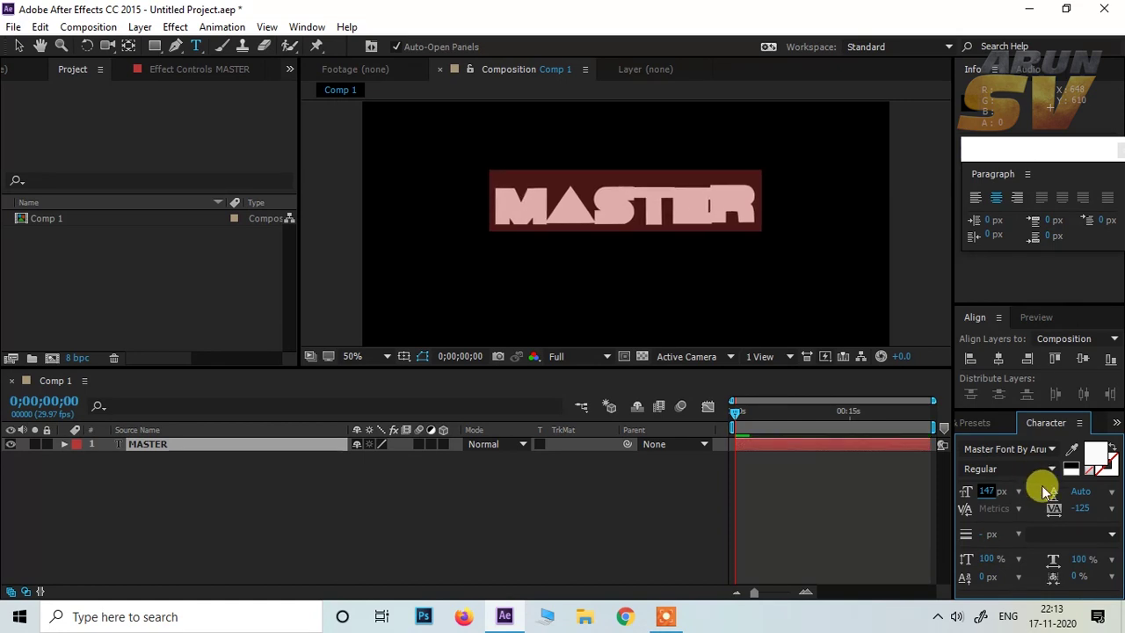
Create a black 1280 x 720 px solid layer named e3d above the text layer.
right_click(175, 493)
mouse_move(223, 336)
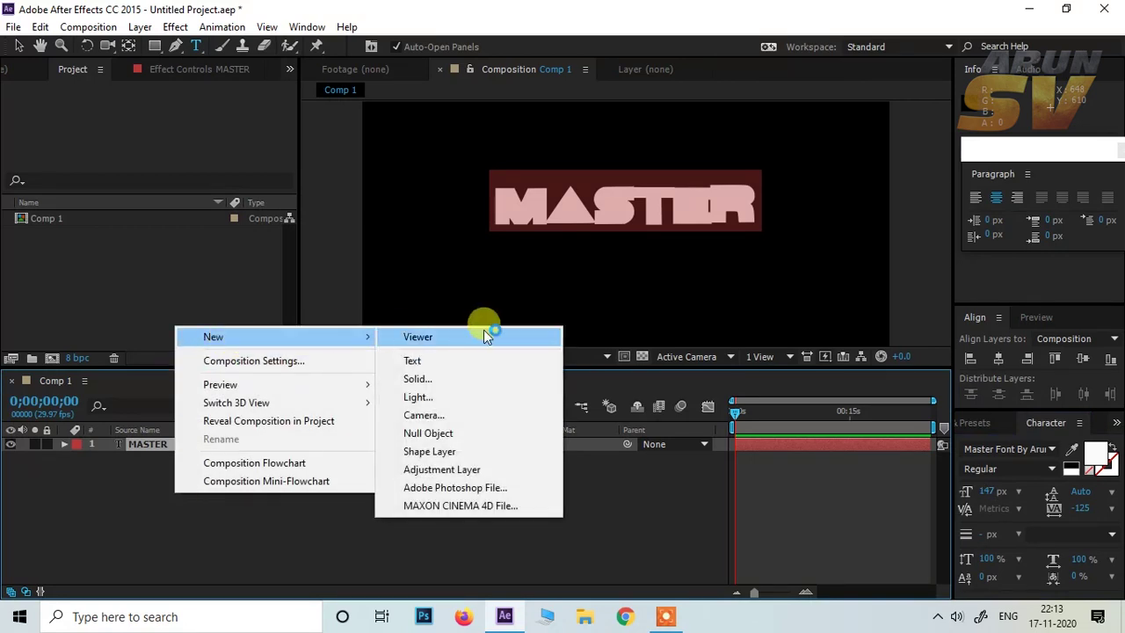
click(432, 379)
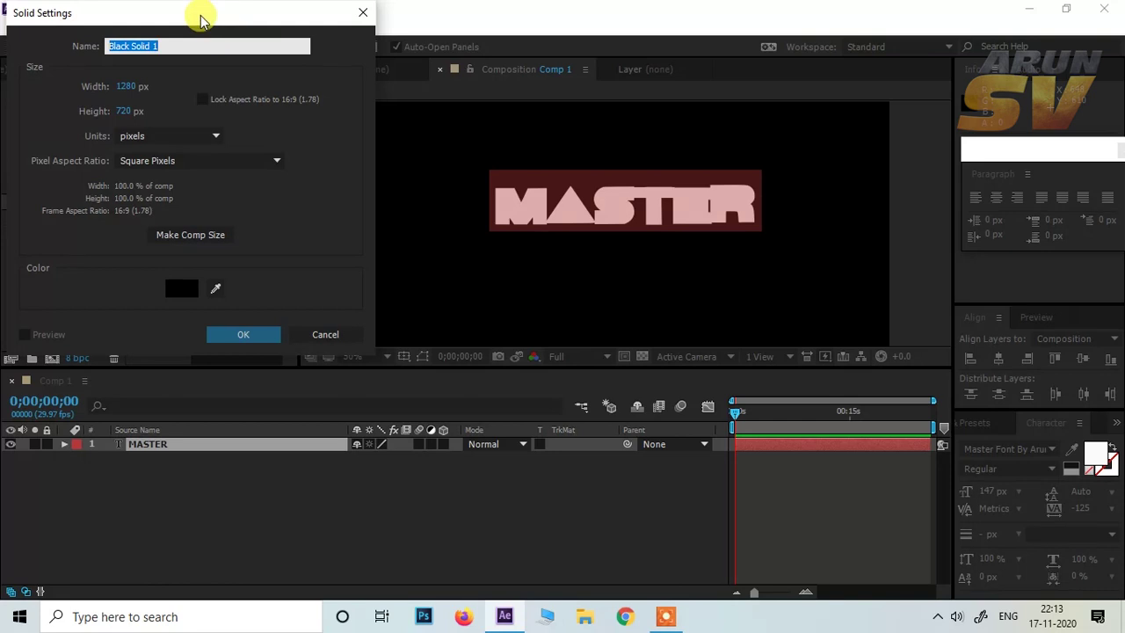
drag(196, 12, 284, 43)
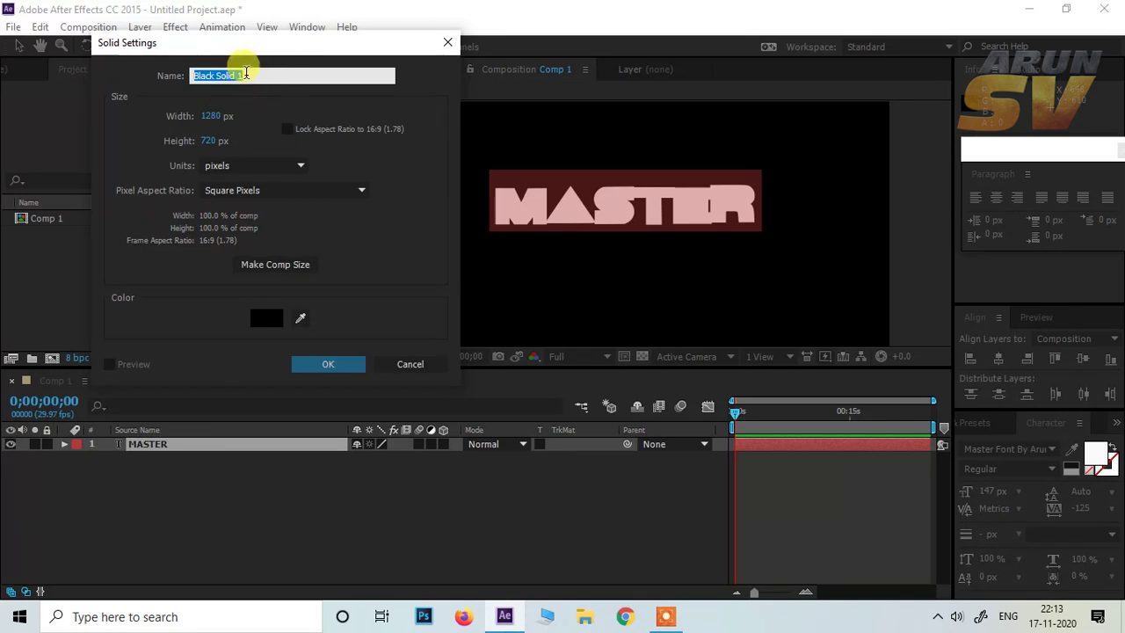
text(e3d)
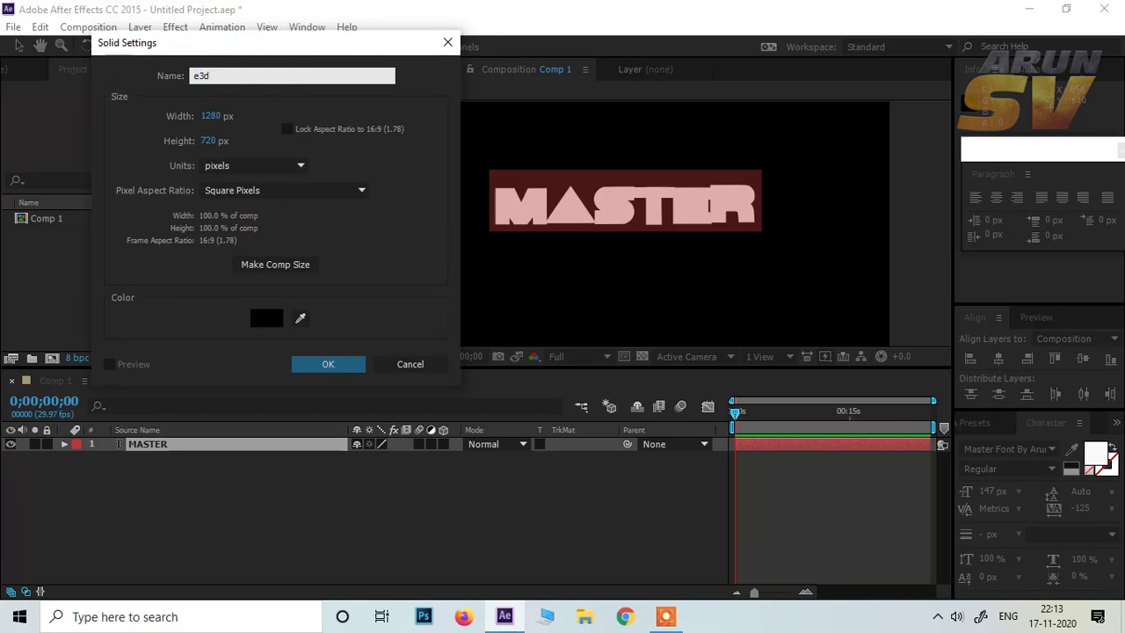
click(333, 362)
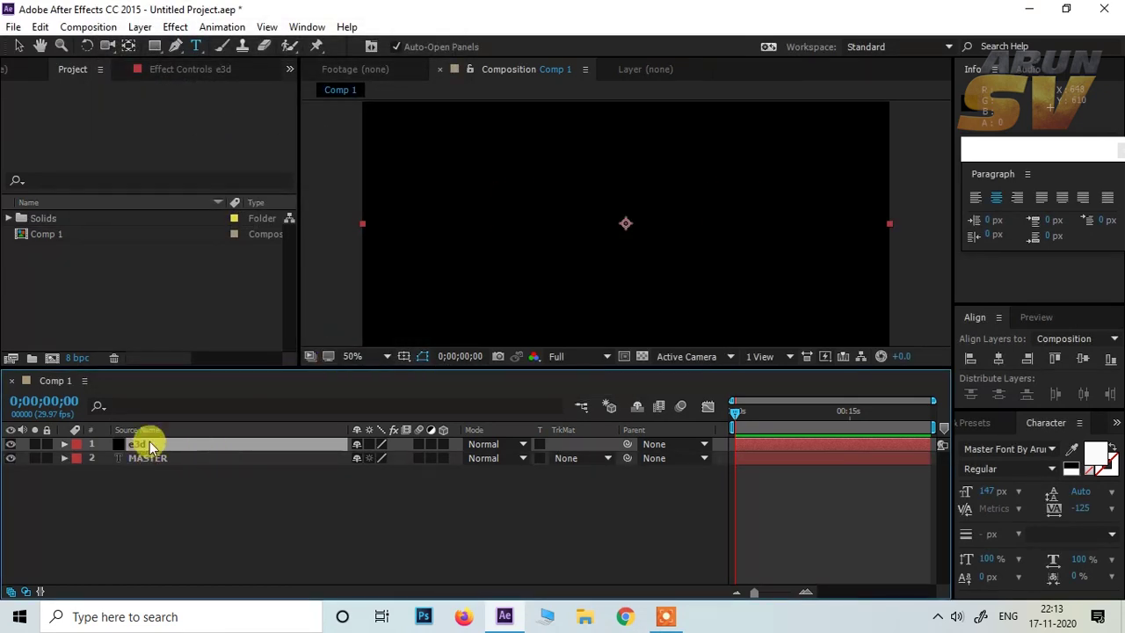
Apply the Video Copilot Element effect to the e3d solid layer.
click(175, 26)
mouse_move(237, 542)
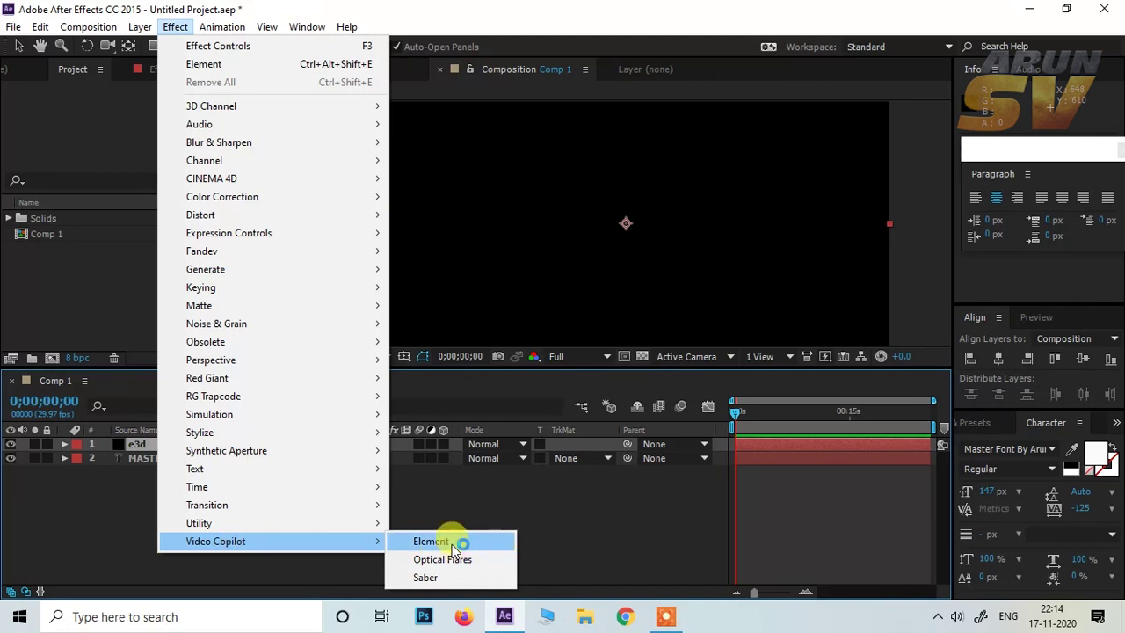
click(452, 543)
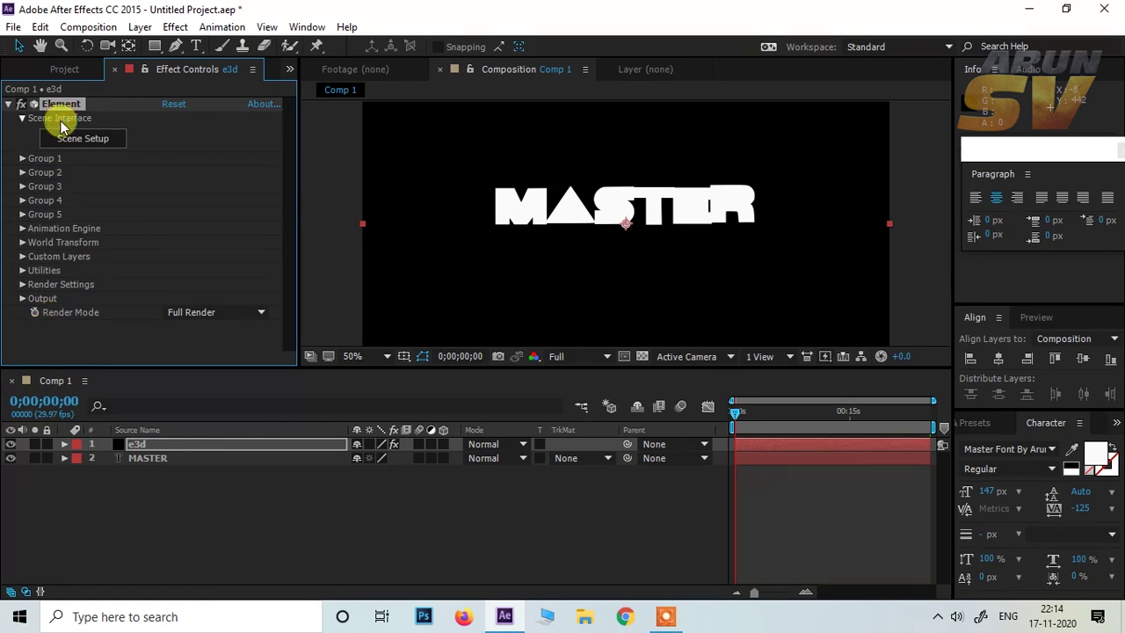
Assign the MASTER text layer as Path Layer 1 in the Element effect's custom text and masks.
click(23, 257)
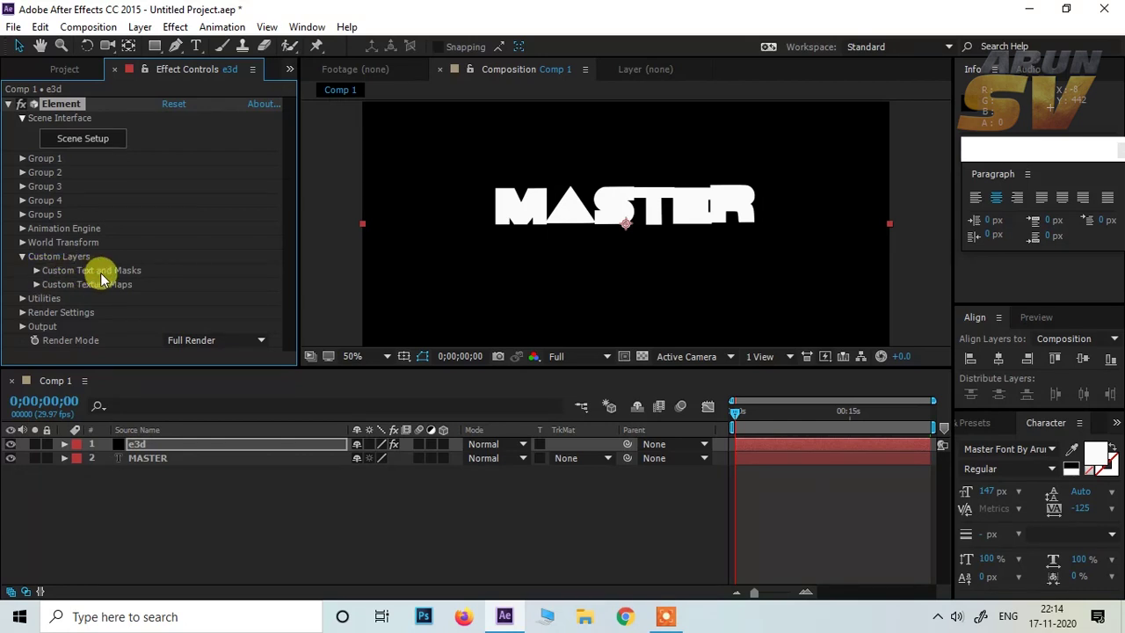
click(36, 271)
scroll(39, 274, down, 2)
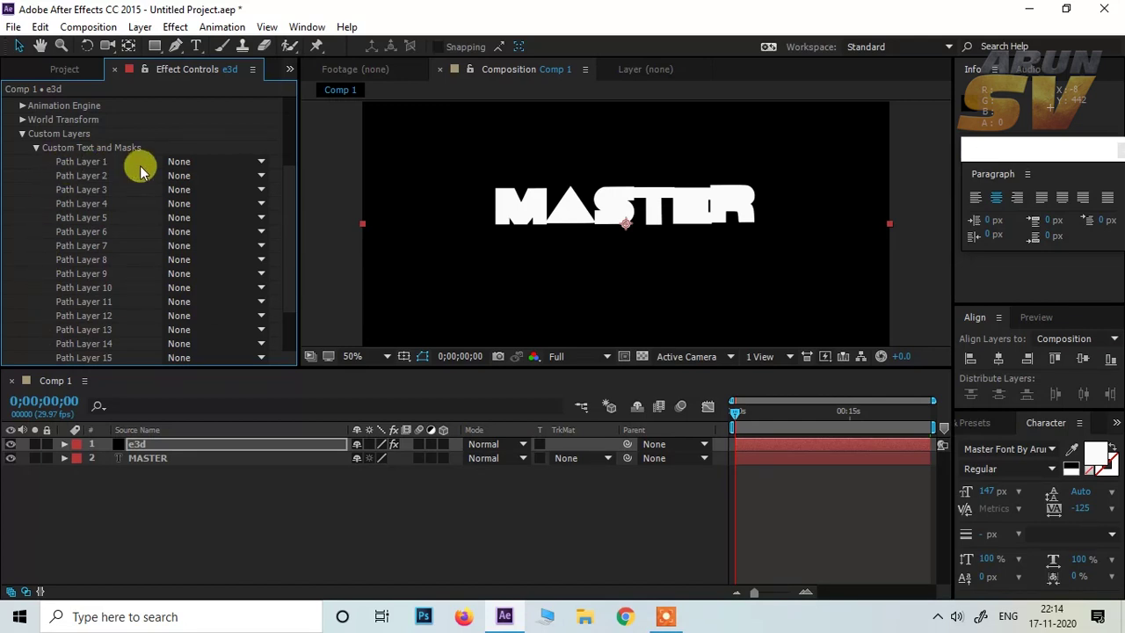
click(196, 163)
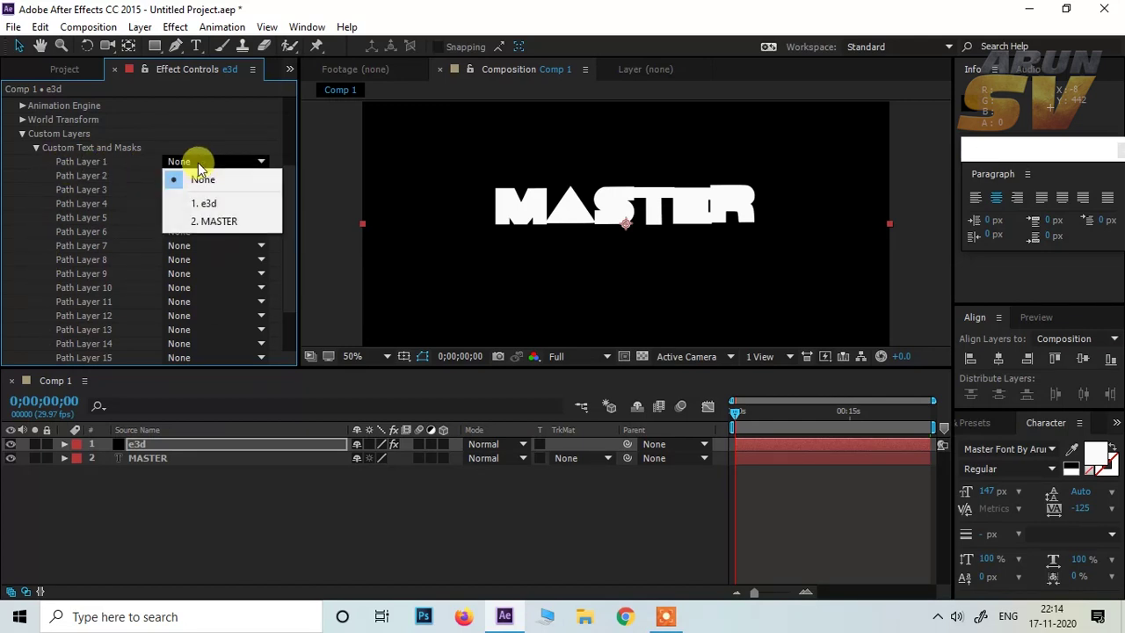
click(219, 223)
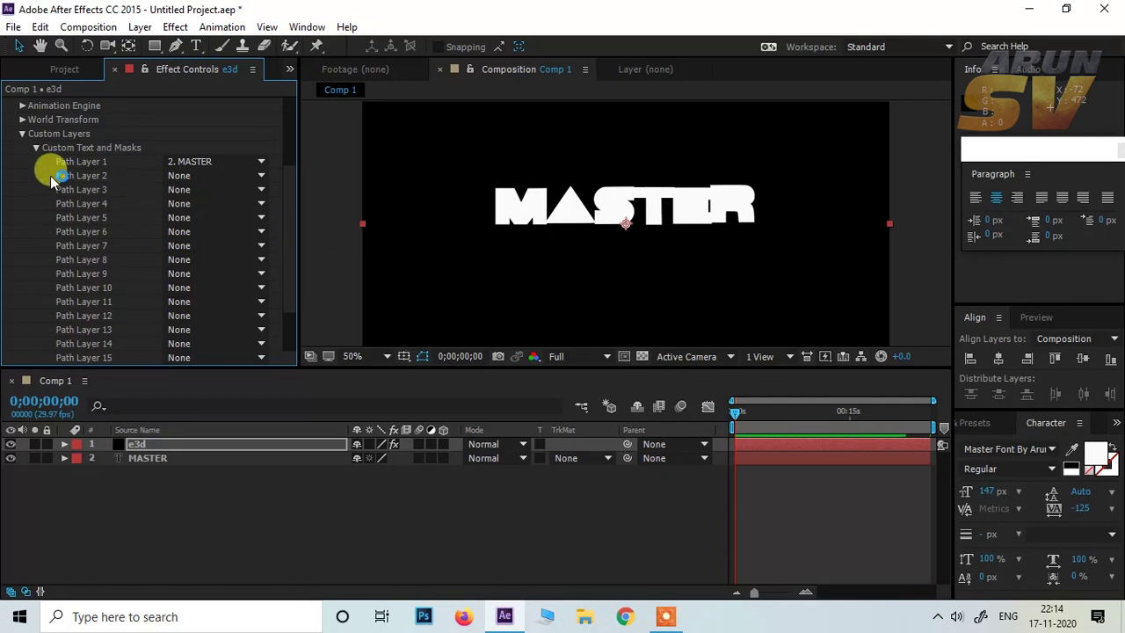
scroll(138, 221, up, 3)
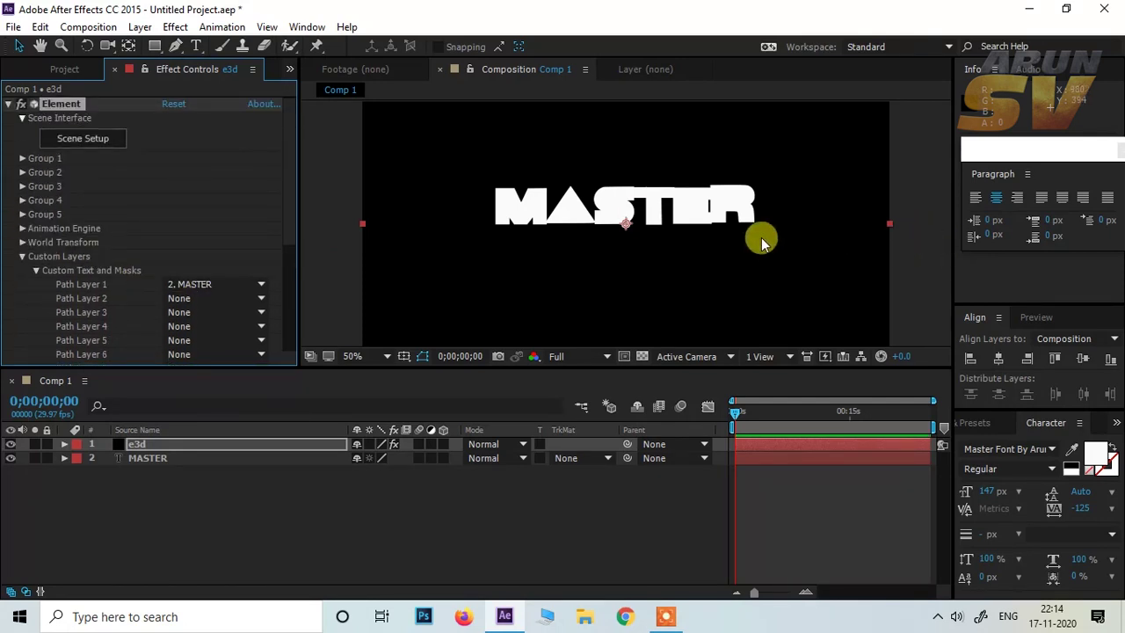
Hide the MASTER text layer and show it again.
click(155, 461)
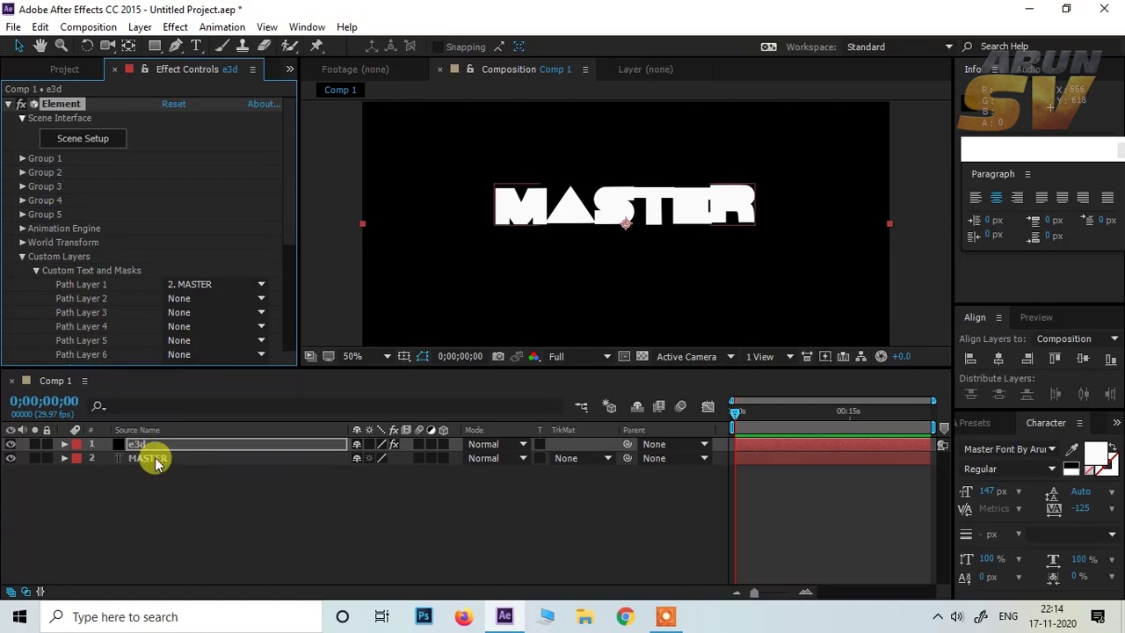
click(11, 459)
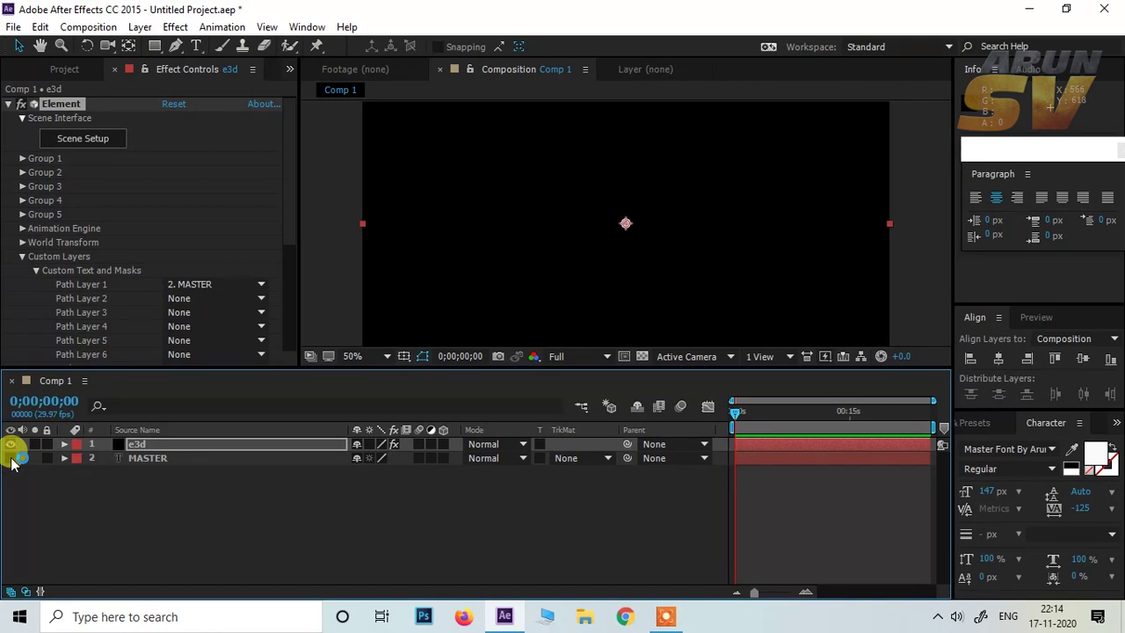
click(11, 460)
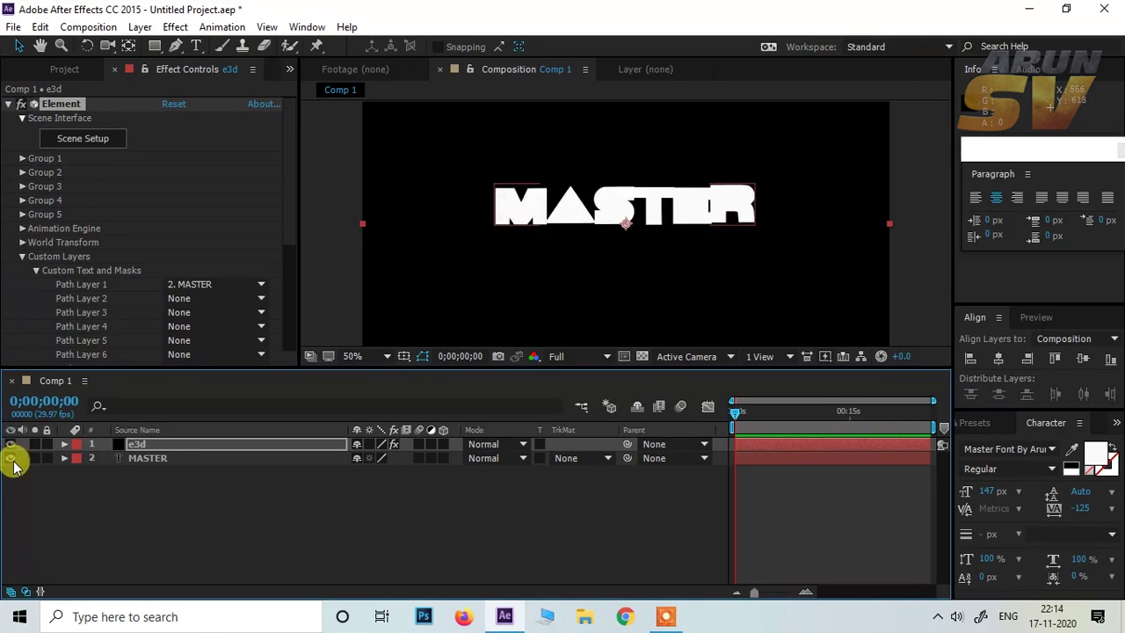
Open Element's Scene Setup and extrude the MASTER text path into a 3D model.
click(73, 141)
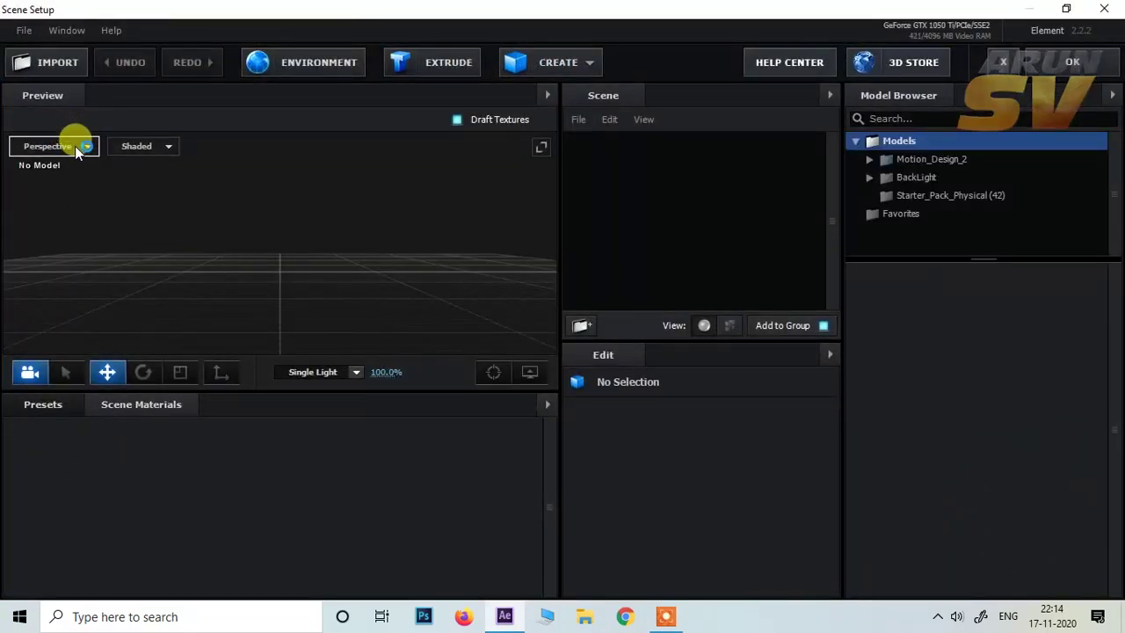
click(429, 72)
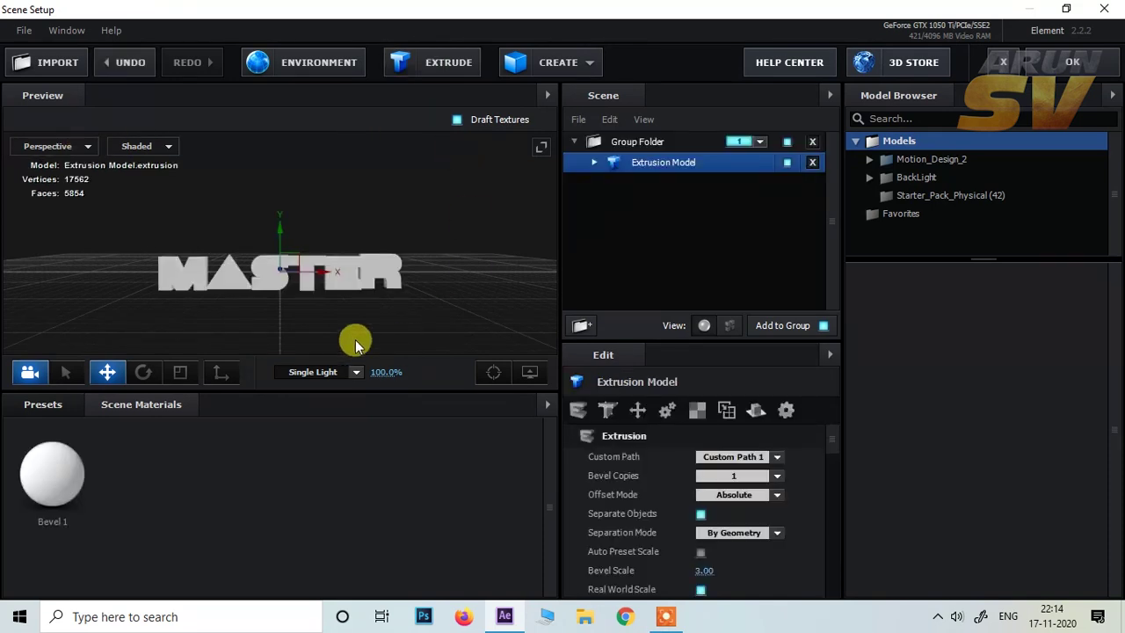
drag(221, 291, 354, 322)
drag(444, 253, 333, 322)
mouse_move(215, 298)
mouse_down()
mouse_move(202, 309)
mouse_move(206, 183)
mouse_move(188, 326)
mouse_move(208, 326)
mouse_move(196, 302)
mouse_move(211, 294)
mouse_move(195, 285)
mouse_move(209, 287)
mouse_up()
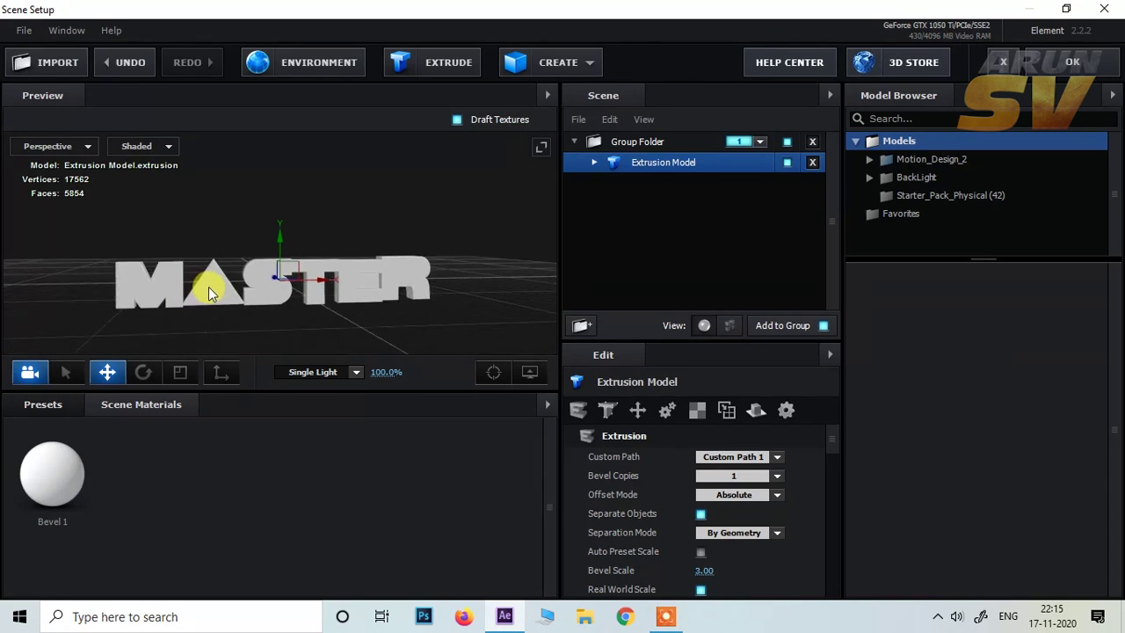
Try the clean_metal_clean_gold material from the Pro_Shaders_2 Metal presets on the extruded MASTER model.
click(43, 406)
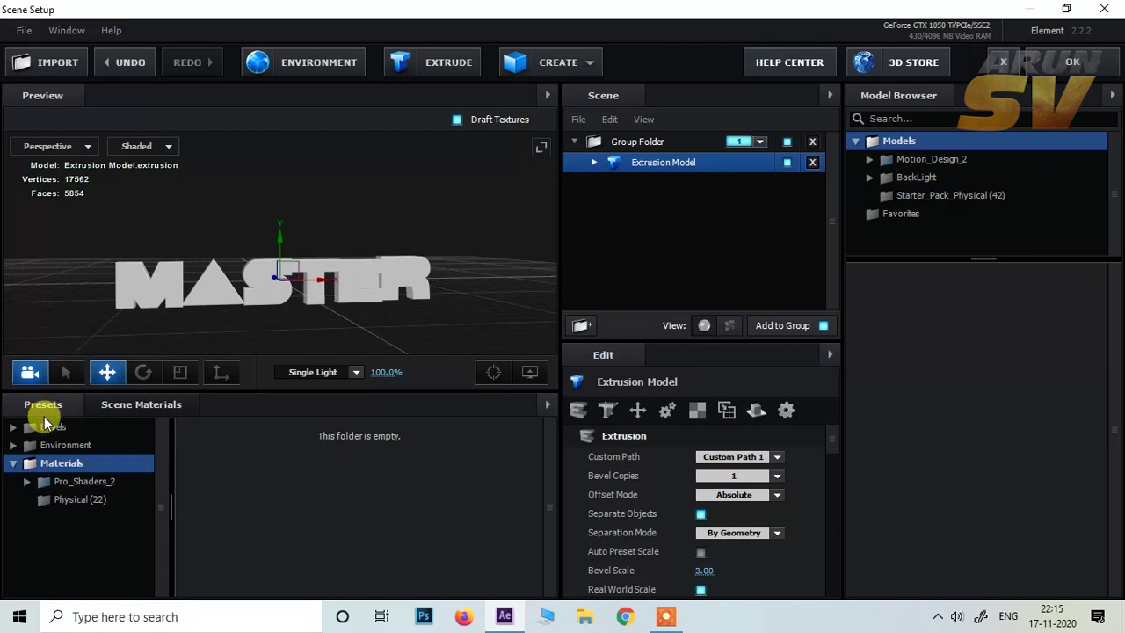
double_click(70, 480)
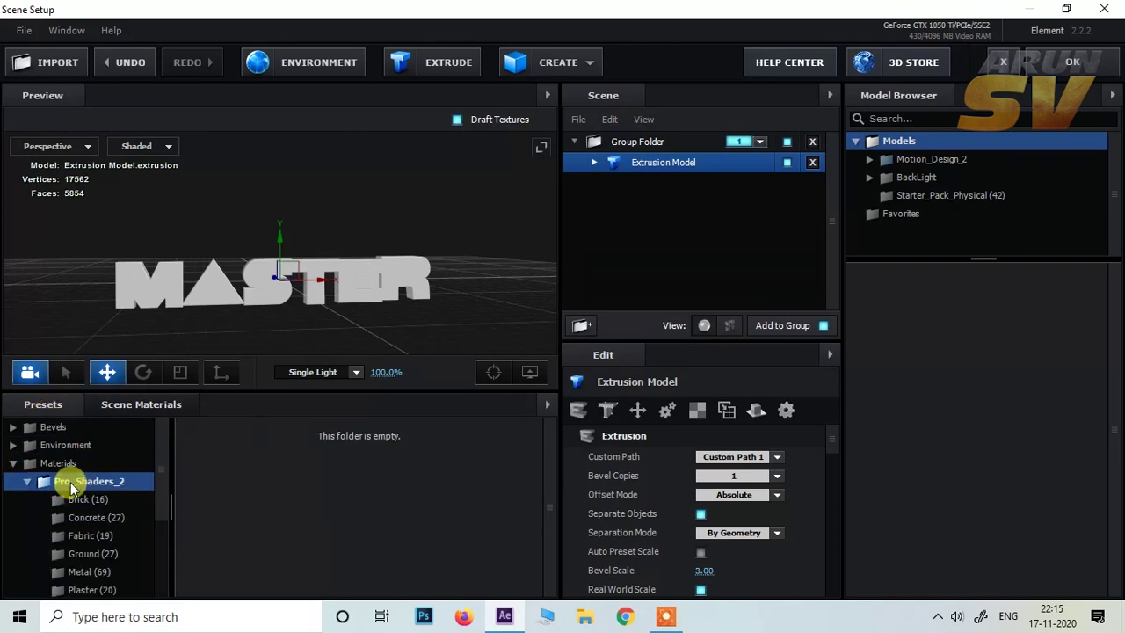
scroll(108, 470, down, 3)
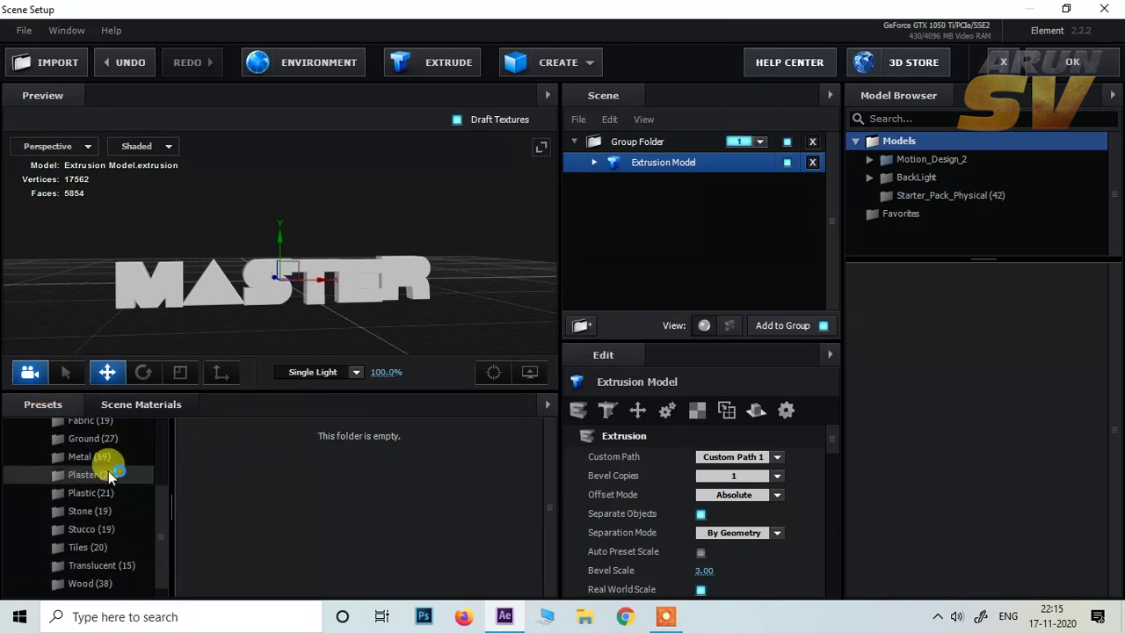
click(97, 458)
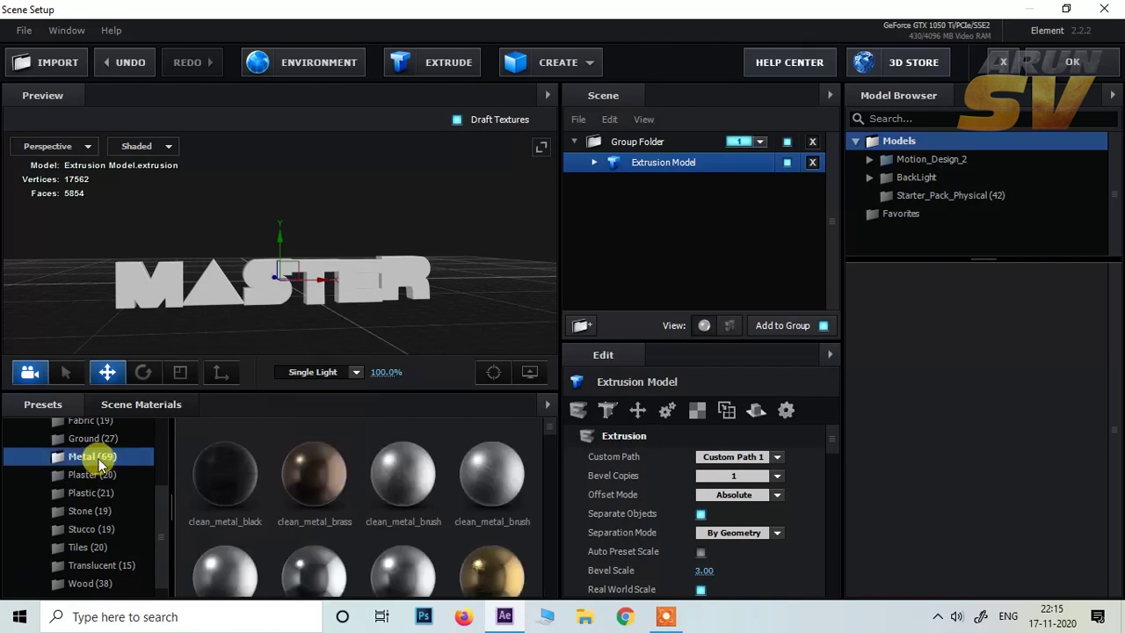
scroll(432, 513, down, 1)
scroll(432, 513, down, 1)
click(497, 515)
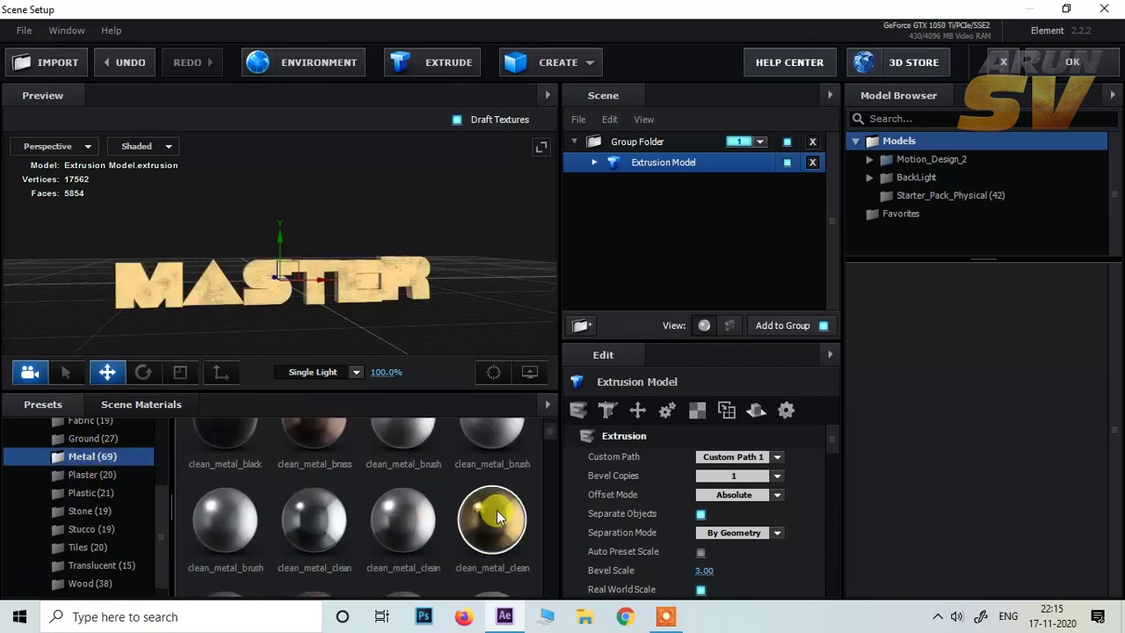
drag(357, 268, 326, 276)
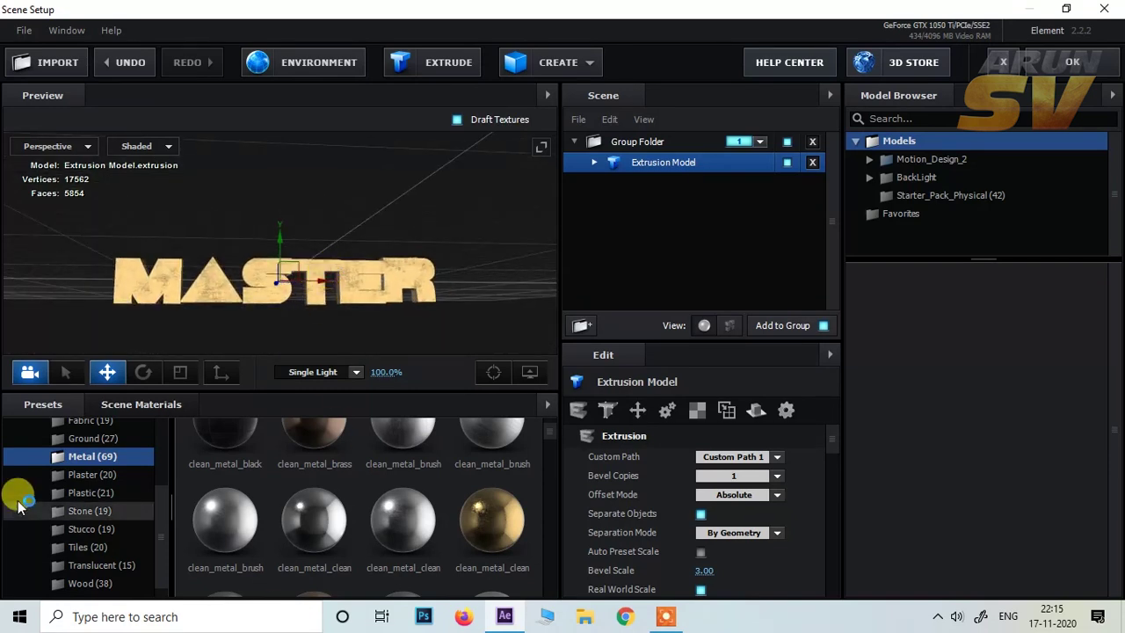
scroll(405, 526, down, 2)
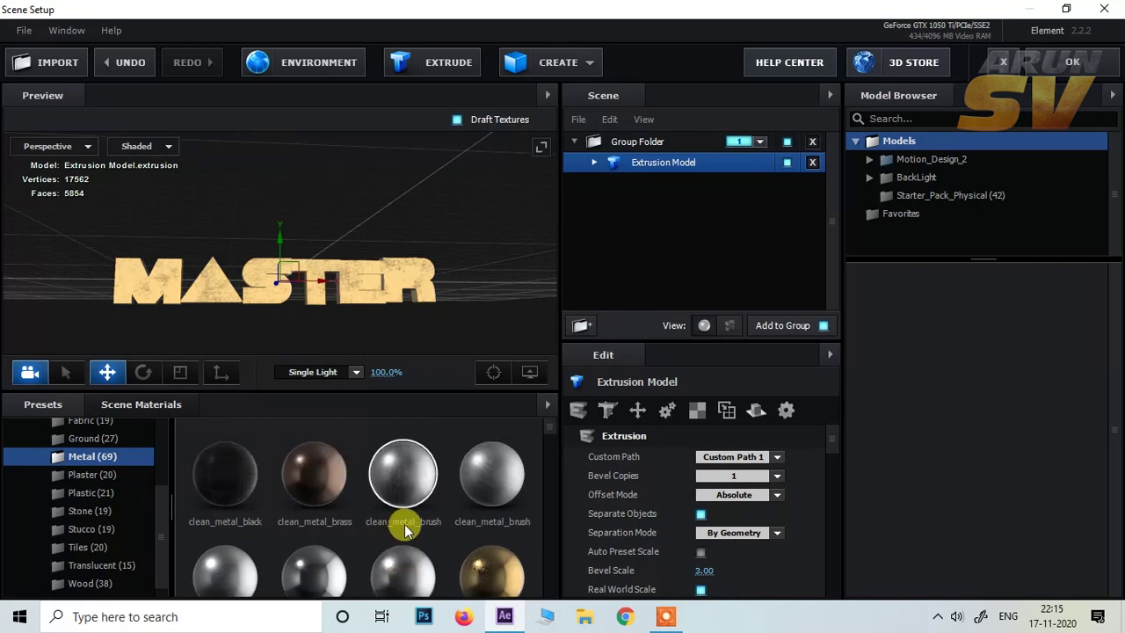
scroll(410, 500, up, 4)
mouse_move(367, 311)
mouse_down()
mouse_move(336, 291)
mouse_move(335, 299)
mouse_up()
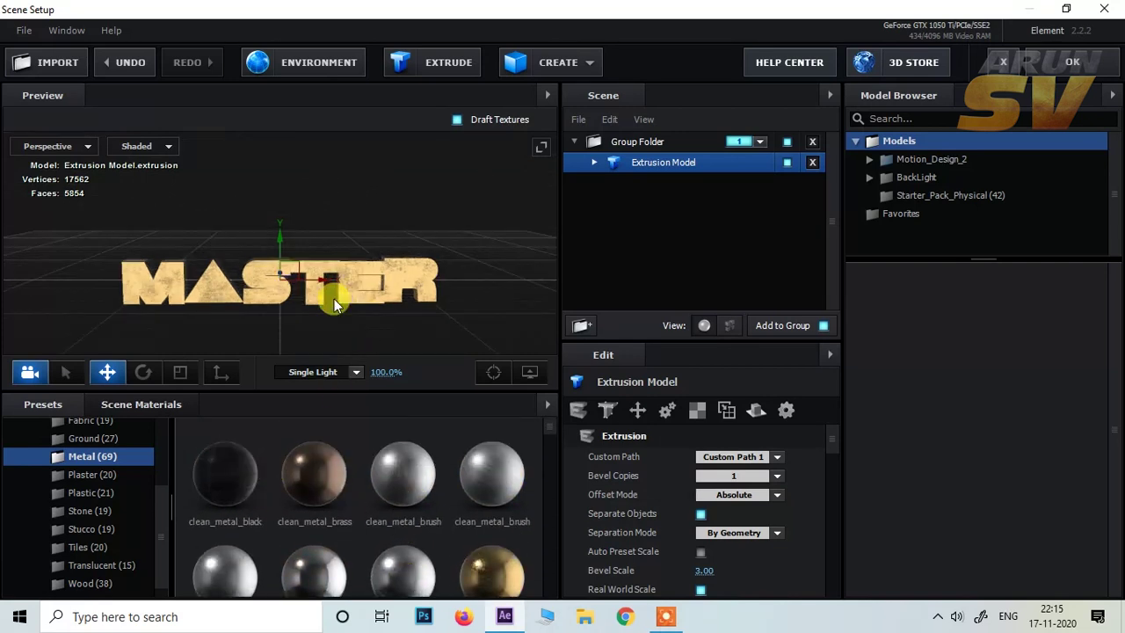
Expand the extrusion model's materials and undo the gold metal material.
click(594, 162)
click(787, 183)
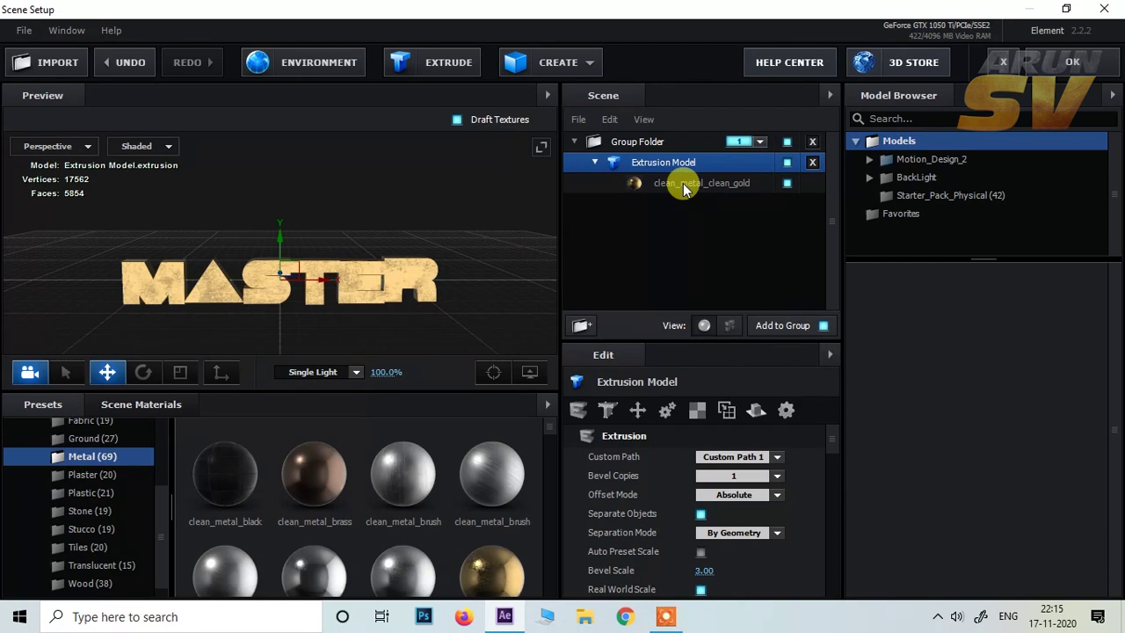
key(ctrl+z)
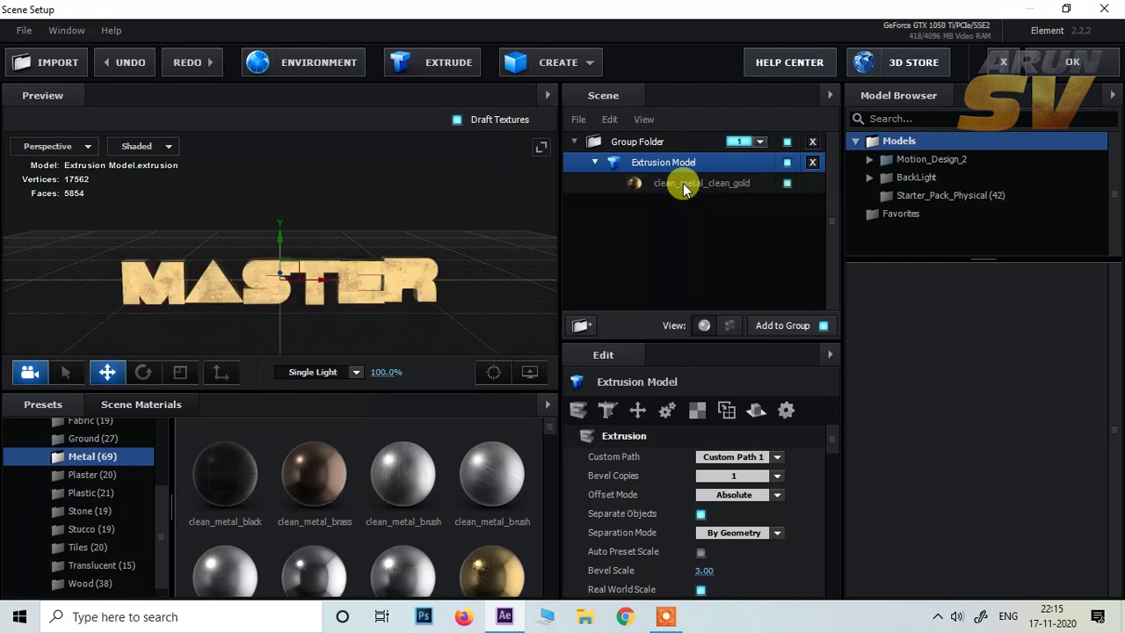
key(ctrl+z)
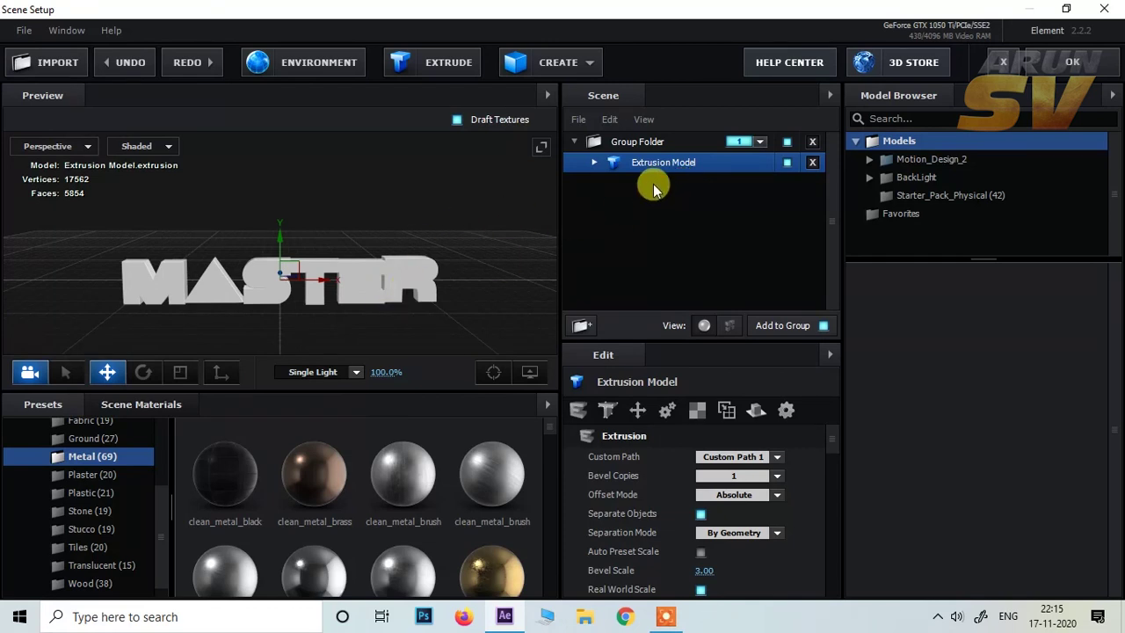
Select the extrusion model's Bevel 1 material and open its Diffuse texture channel settings.
click(595, 162)
click(668, 185)
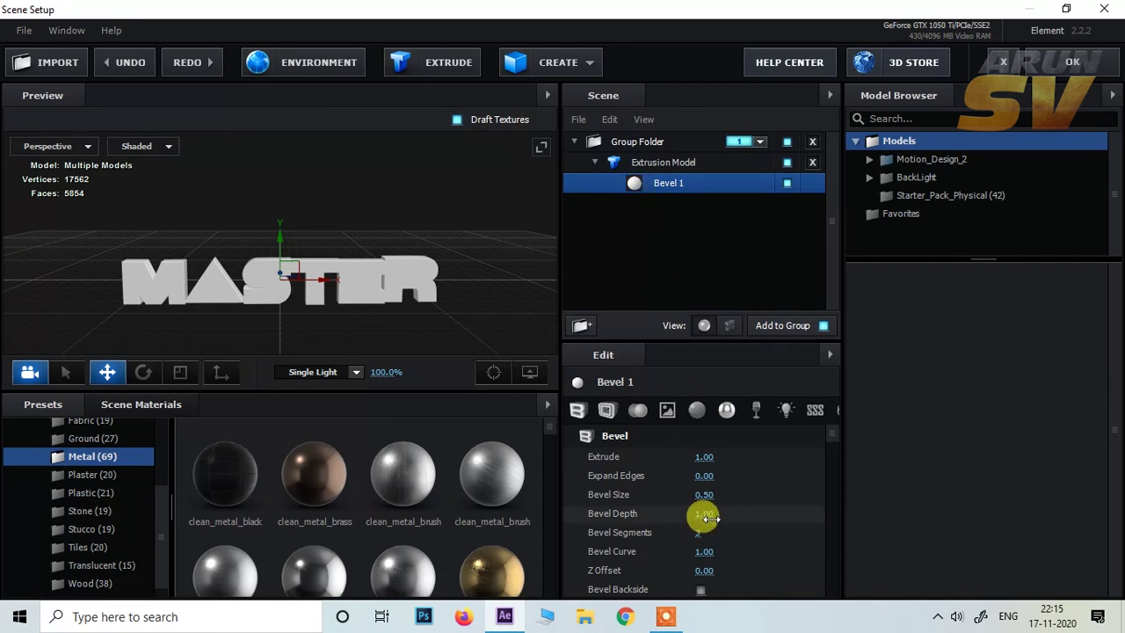
scroll(717, 507, down, 4)
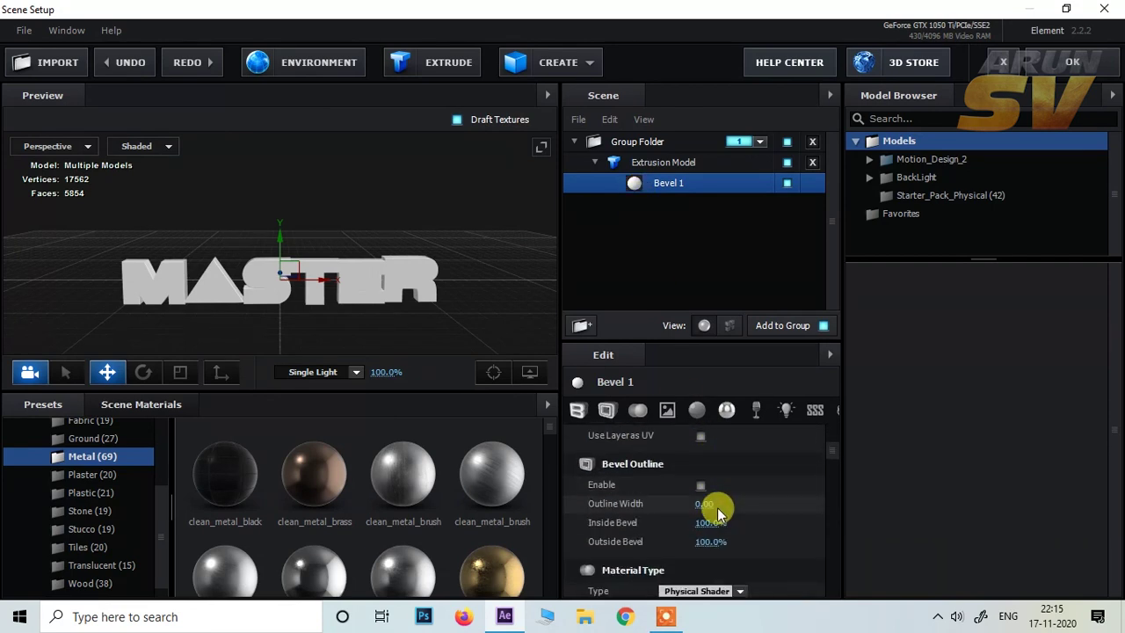
scroll(718, 507, down, 1)
scroll(717, 510, down, 1)
scroll(717, 510, down, 3)
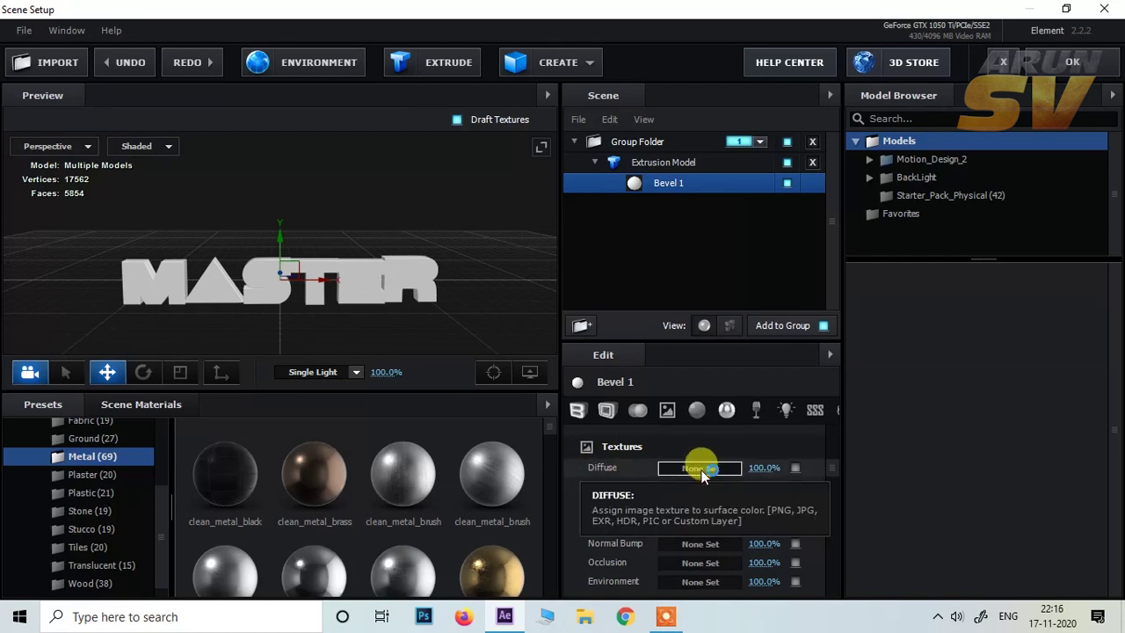
click(700, 469)
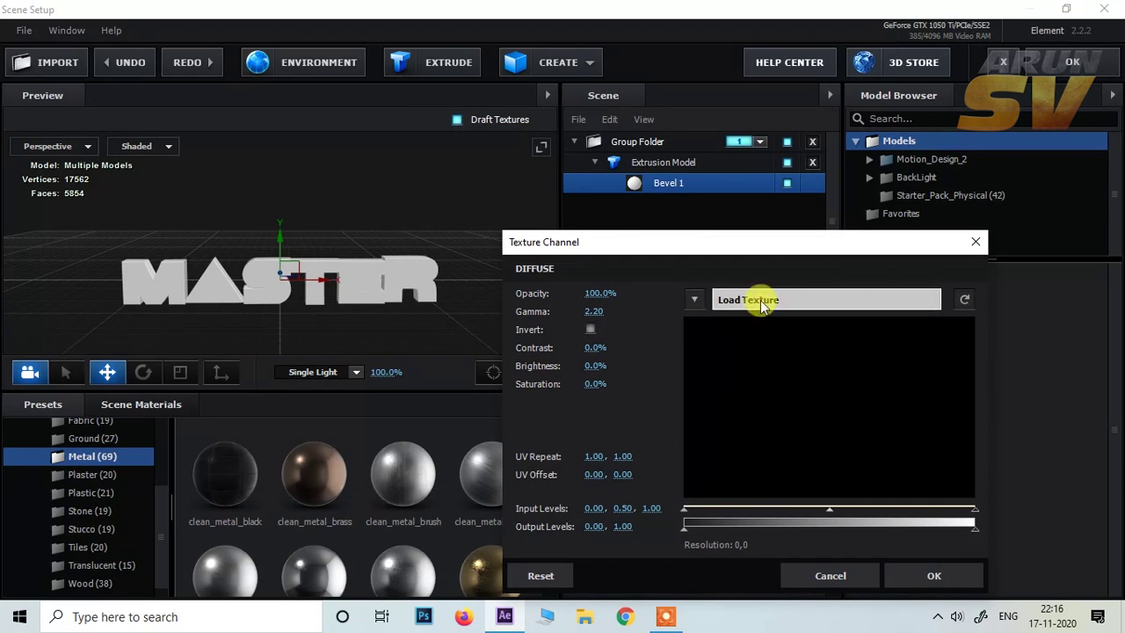
drag(758, 243, 722, 145)
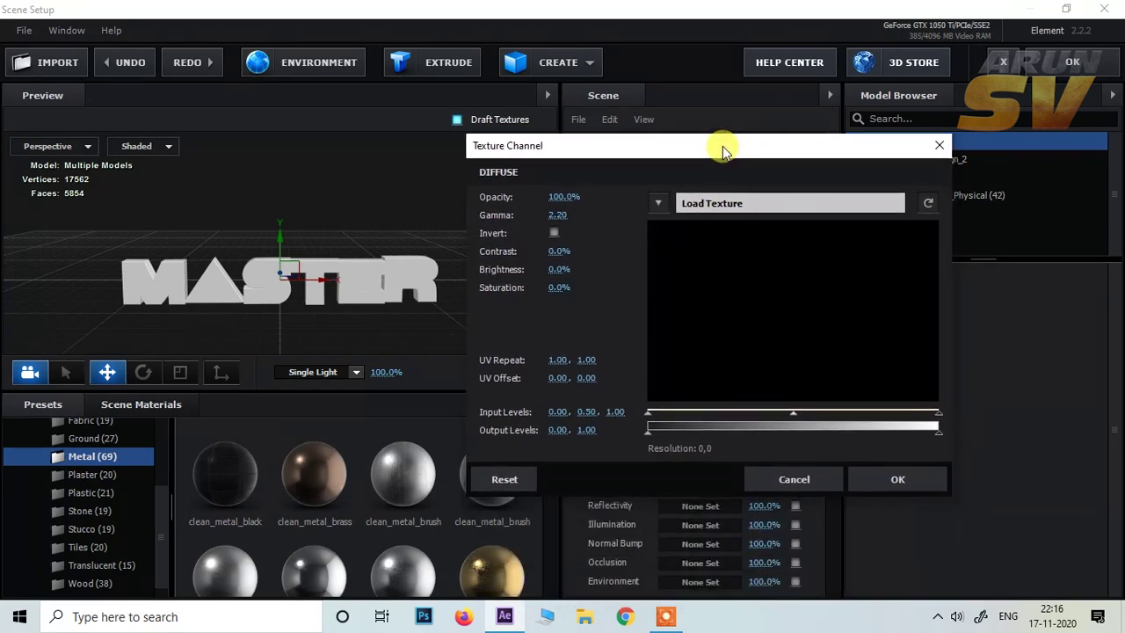
Load grunge-vintage-old-paper-background.jpg from the Master folder on Projects (E:) as Bevel 1's Diffuse texture.
click(658, 202)
click(694, 202)
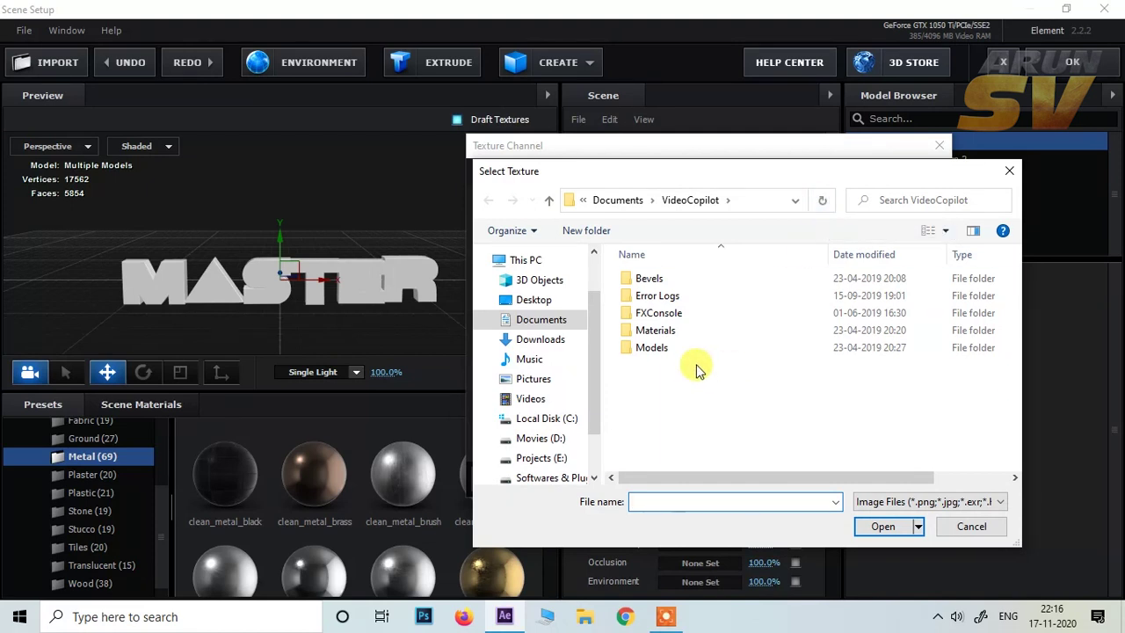
scroll(575, 369, down, 3)
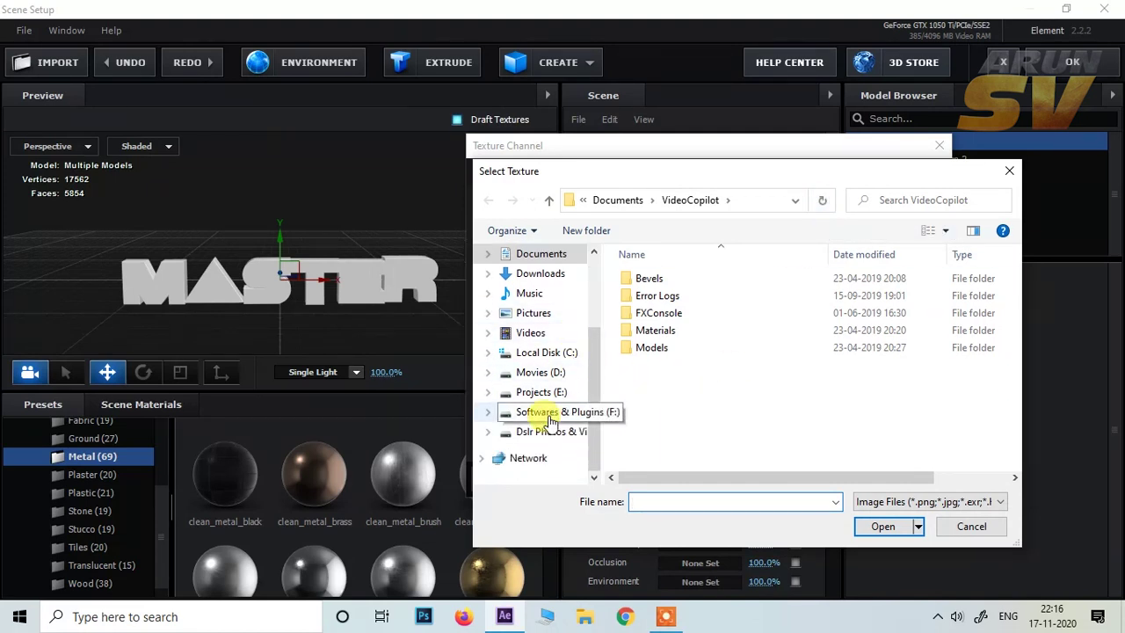
click(541, 392)
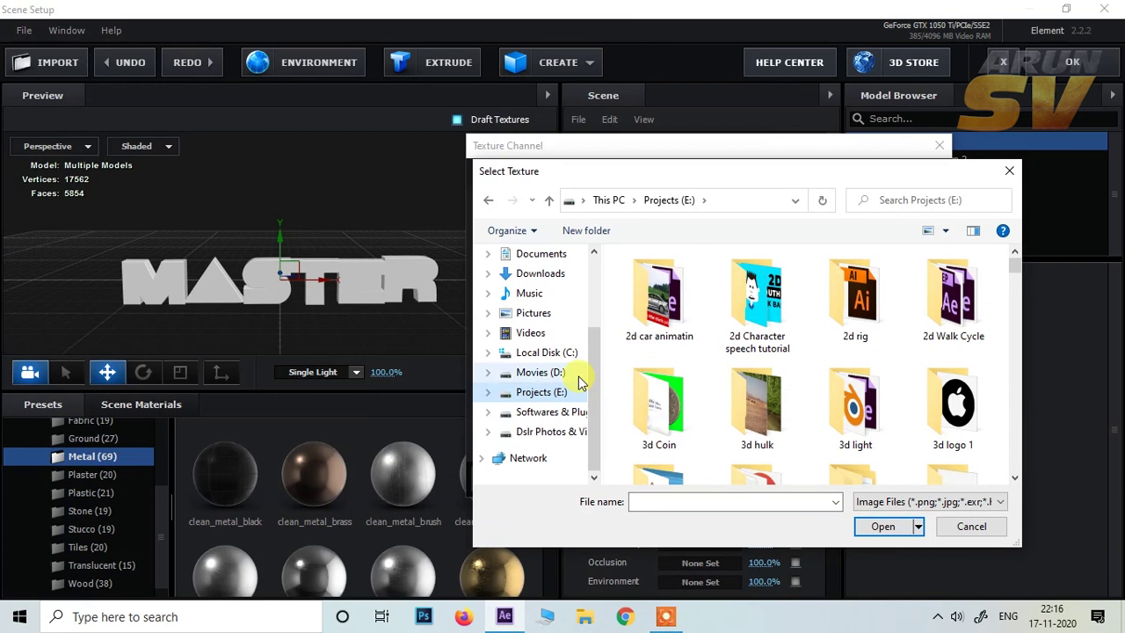
scroll(669, 337, down, 5)
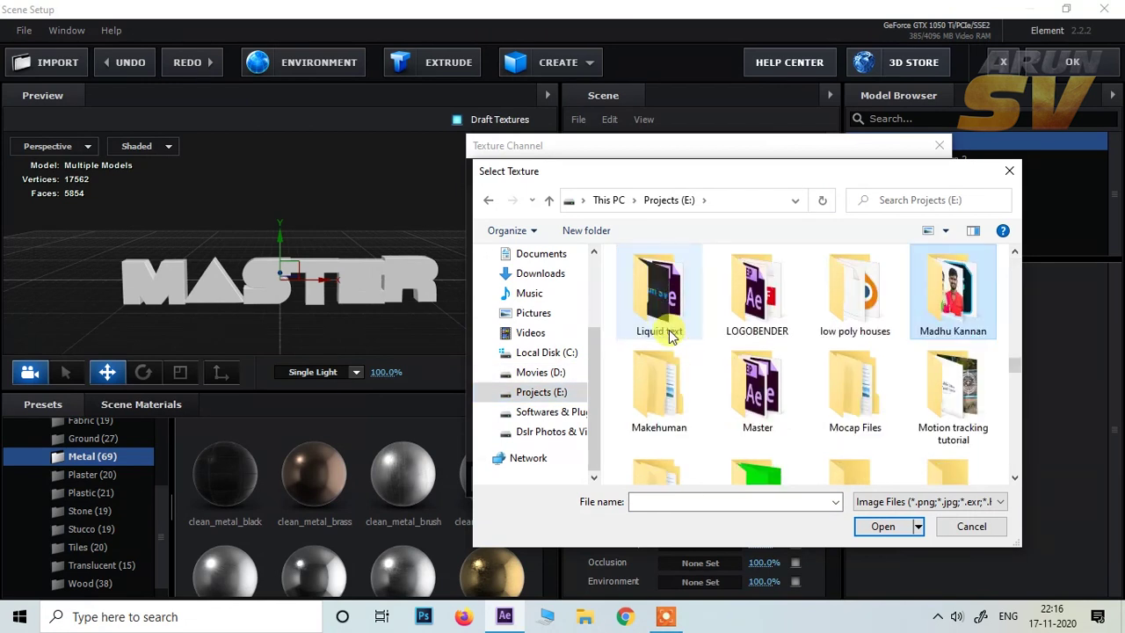
key(Right)
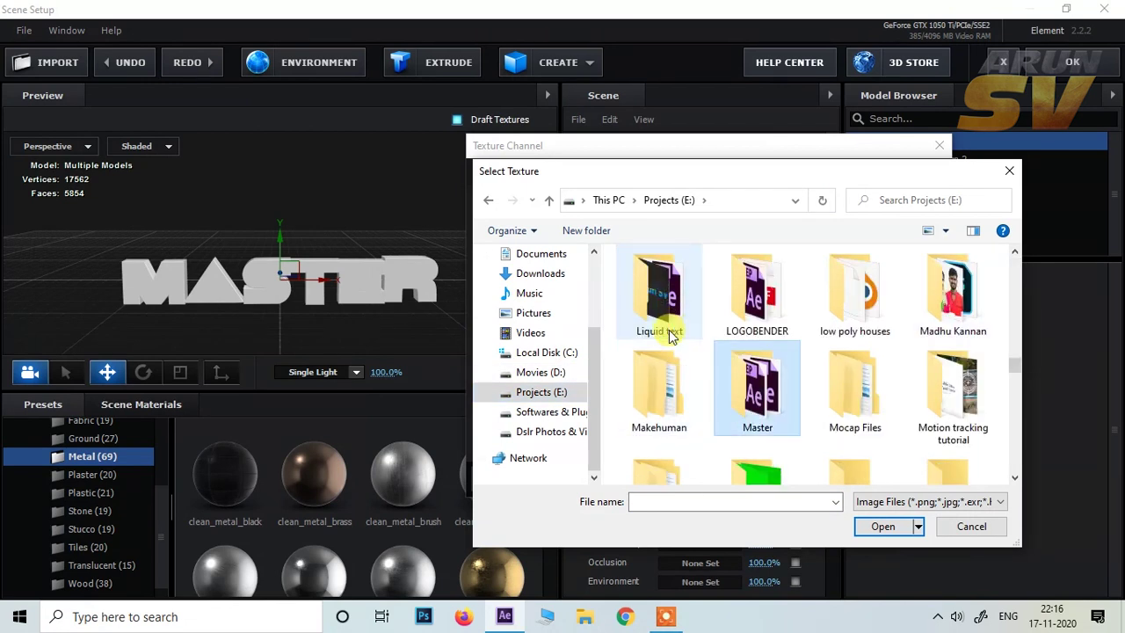
key(Return)
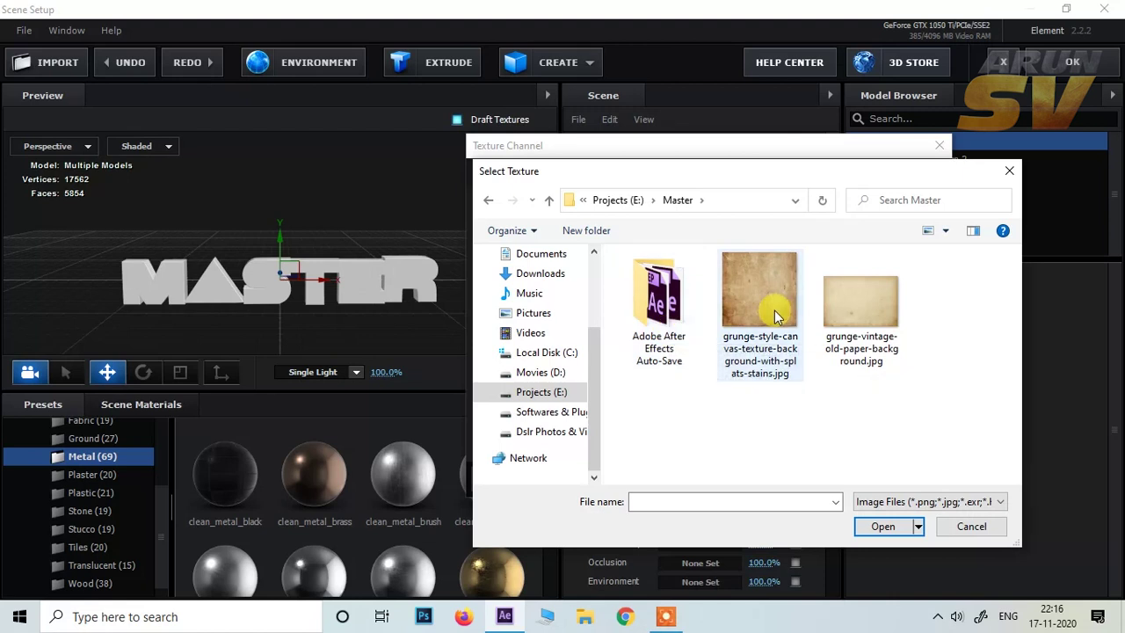
click(865, 318)
click(877, 525)
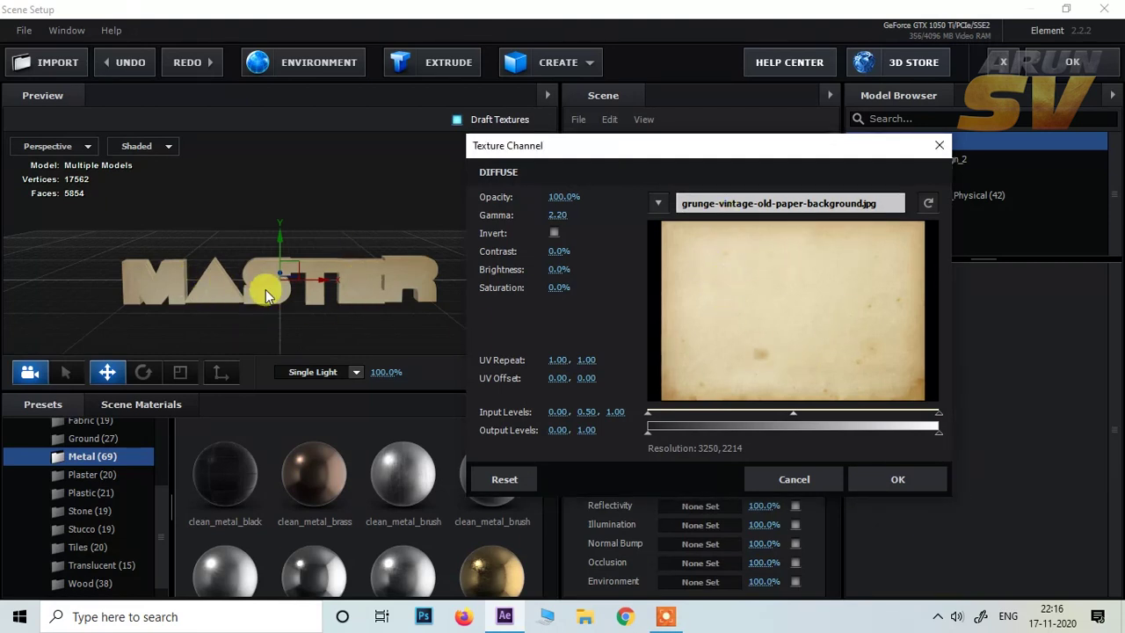
click(902, 482)
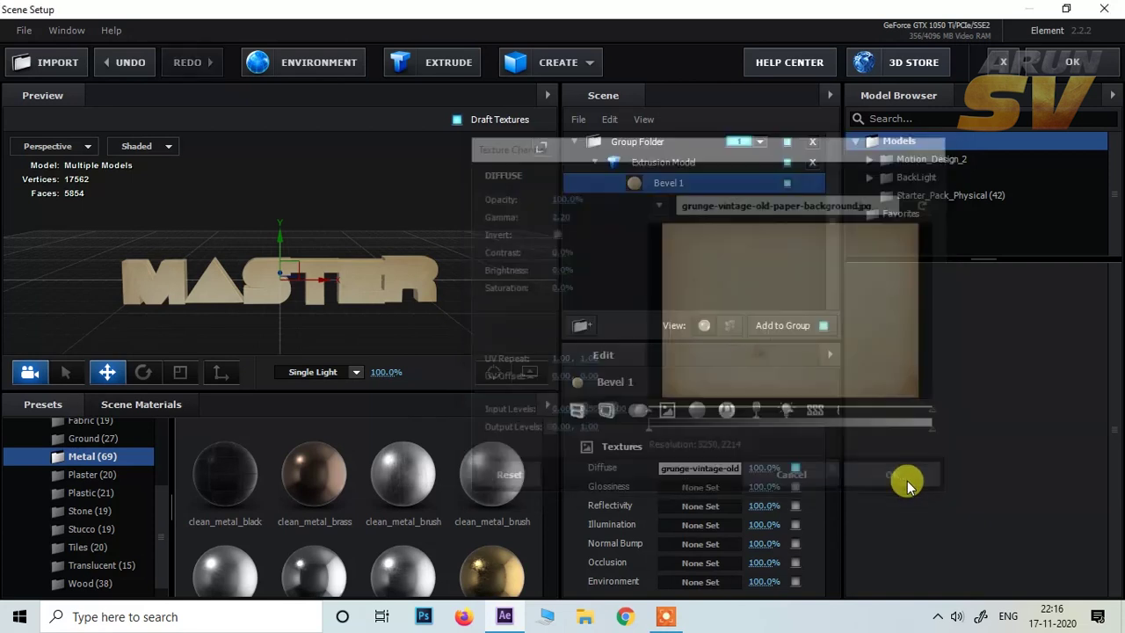
Check the paper-textured MASTER model from several angles, apply the Element scene, and hide the flat MASTER text layer.
mouse_move(231, 322)
mouse_down()
mouse_move(248, 279)
mouse_move(203, 285)
mouse_move(228, 316)
mouse_move(349, 323)
mouse_move(242, 319)
mouse_move(241, 299)
mouse_move(230, 302)
mouse_up()
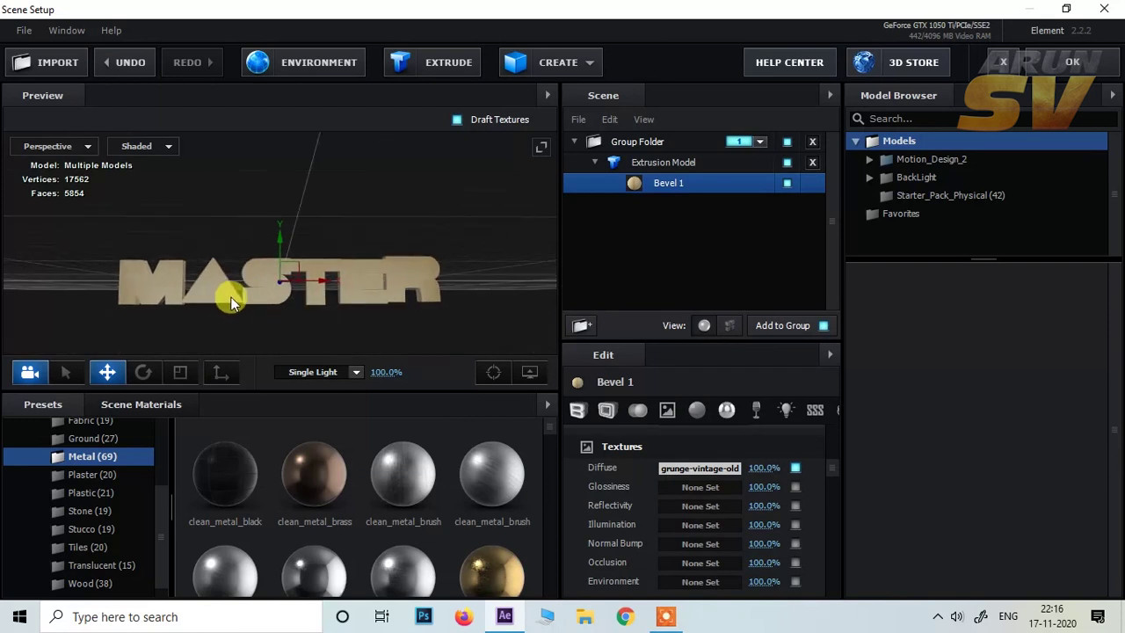
drag(473, 280, 326, 293)
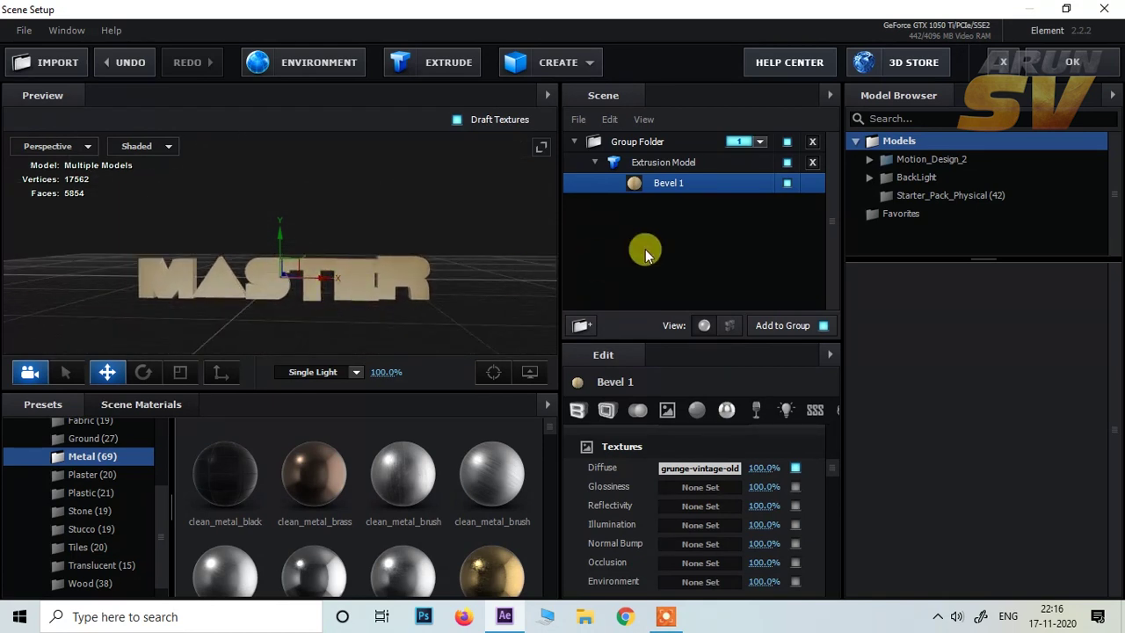
drag(303, 310, 309, 309)
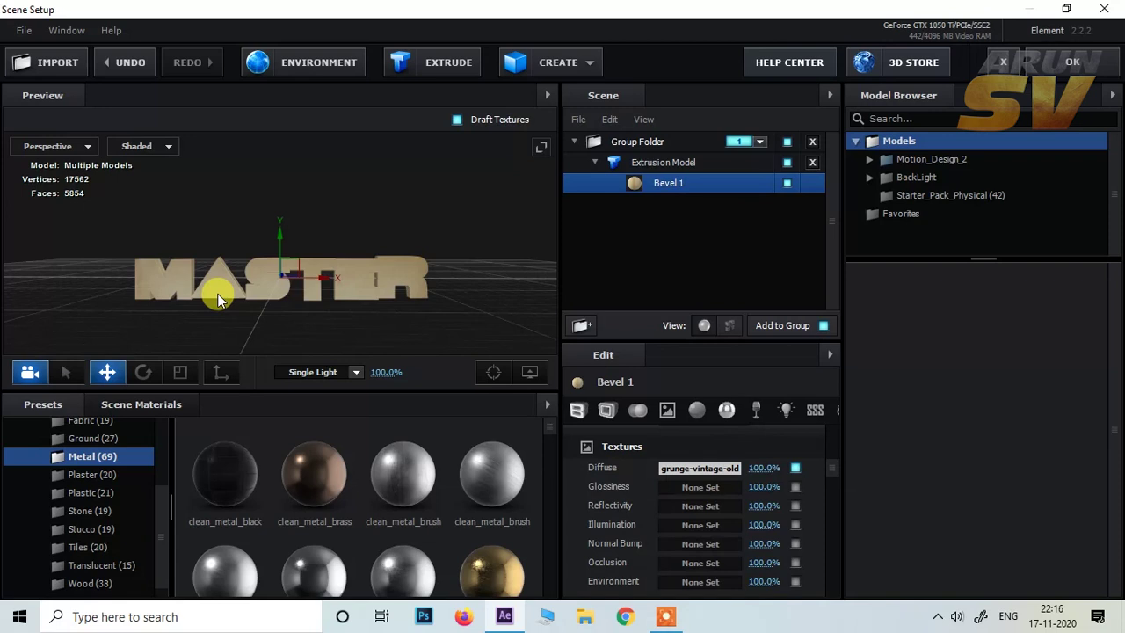
click(1057, 65)
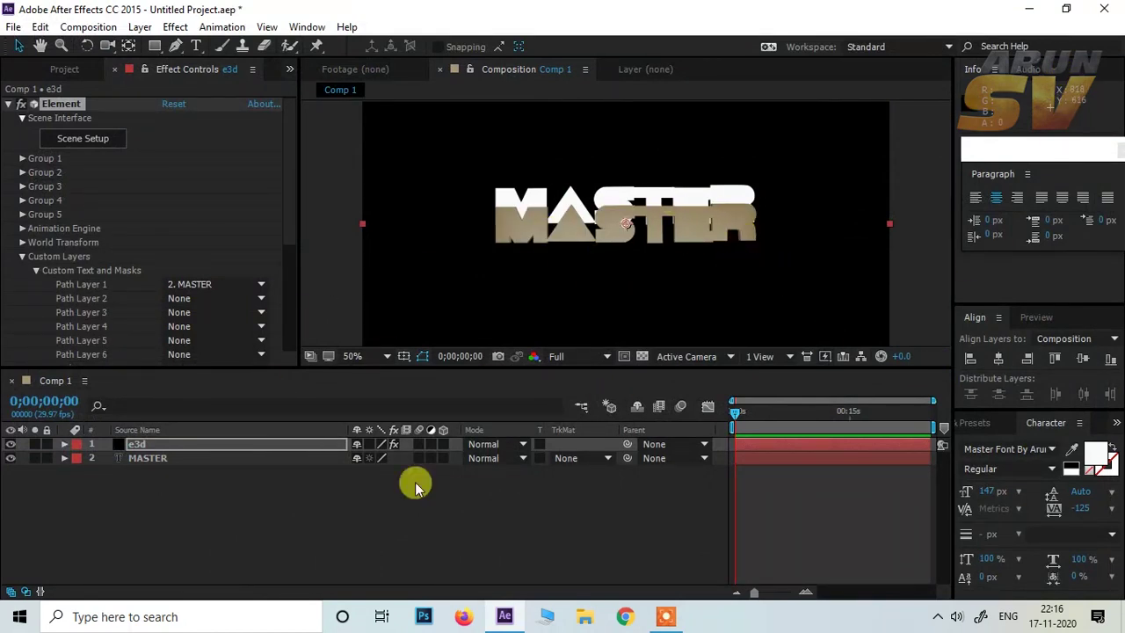
click(152, 458)
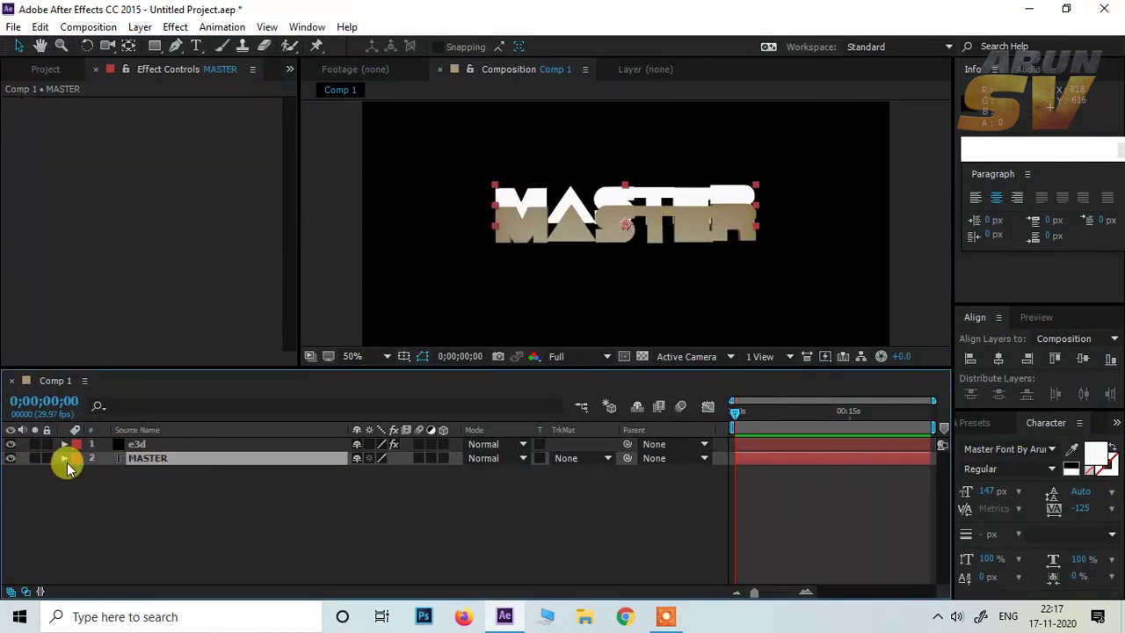
click(11, 458)
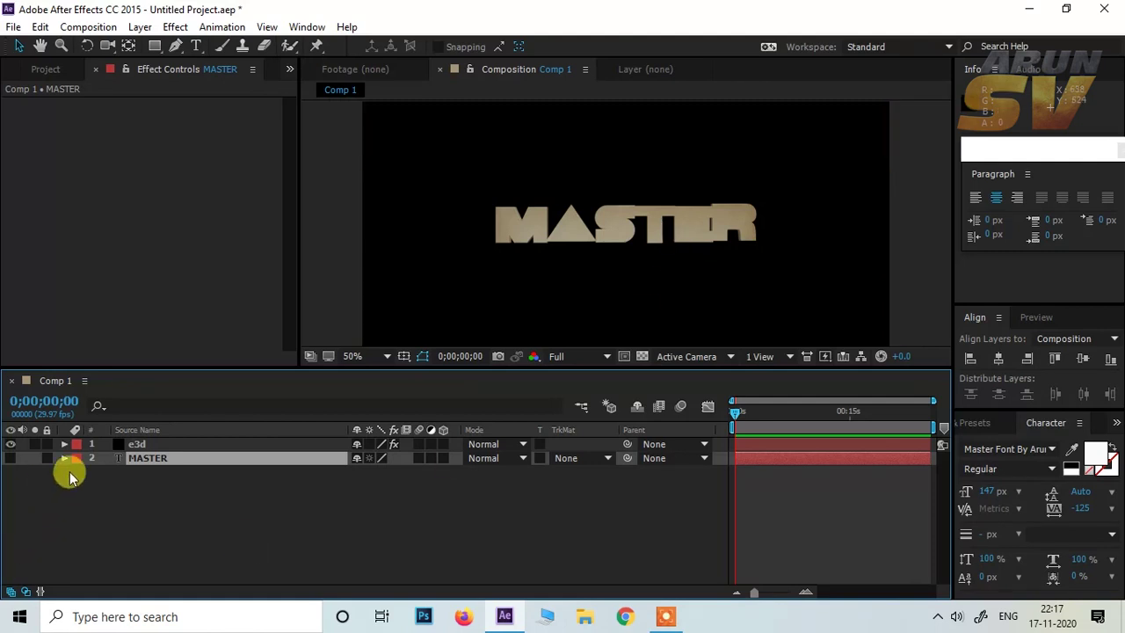
Reopen the e3d layer's Element scene to review the extrusion model, and return to the composition.
click(143, 445)
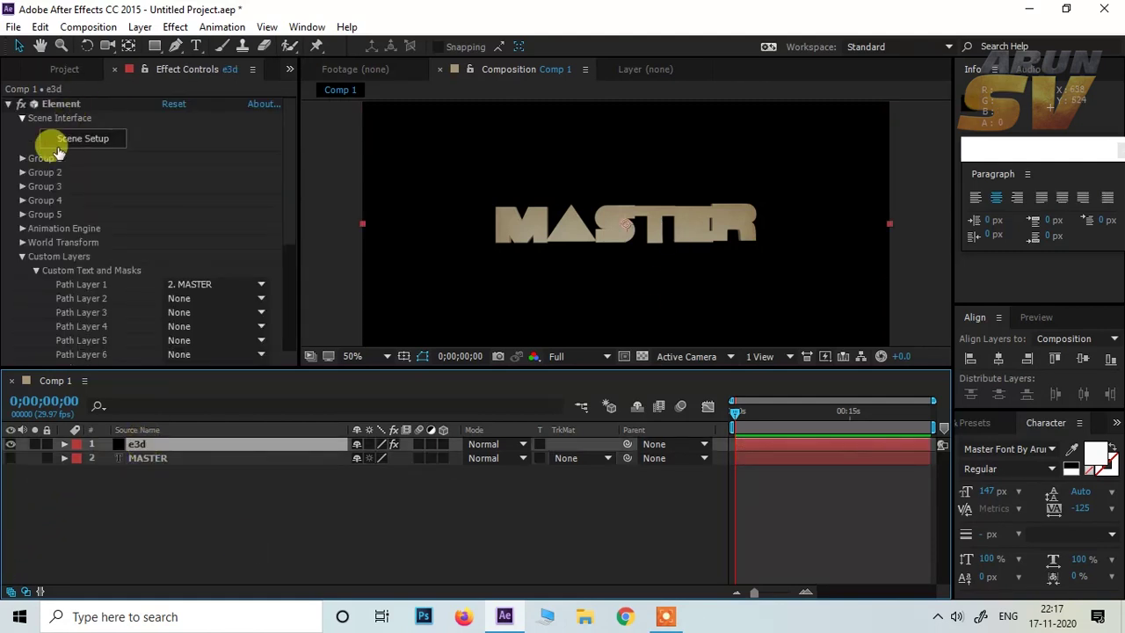
click(69, 107)
click(82, 143)
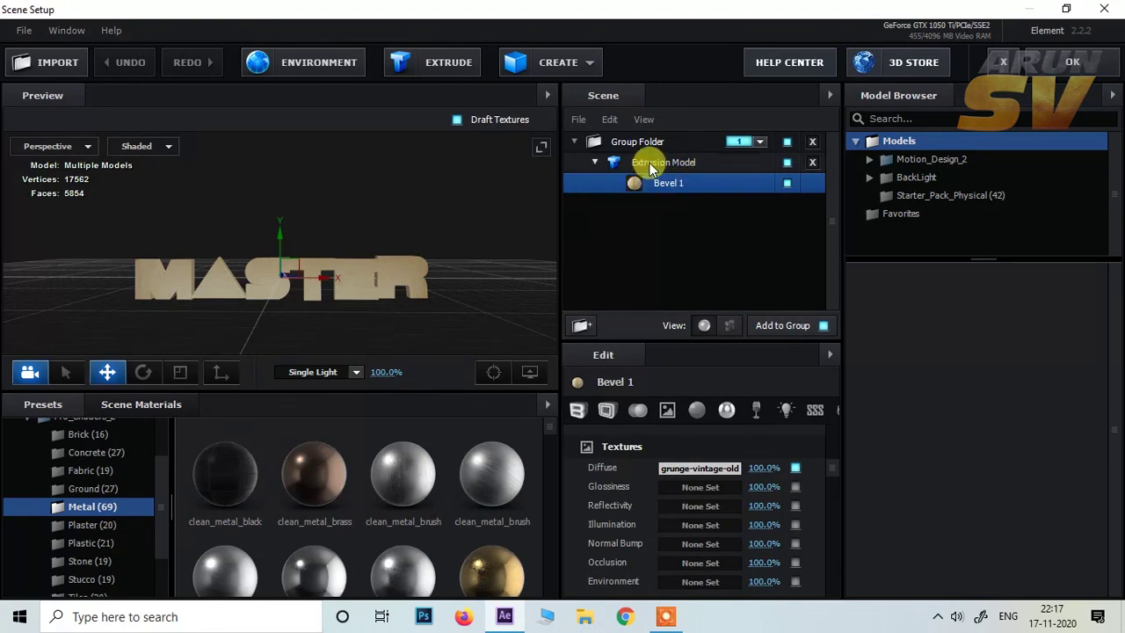
click(1069, 63)
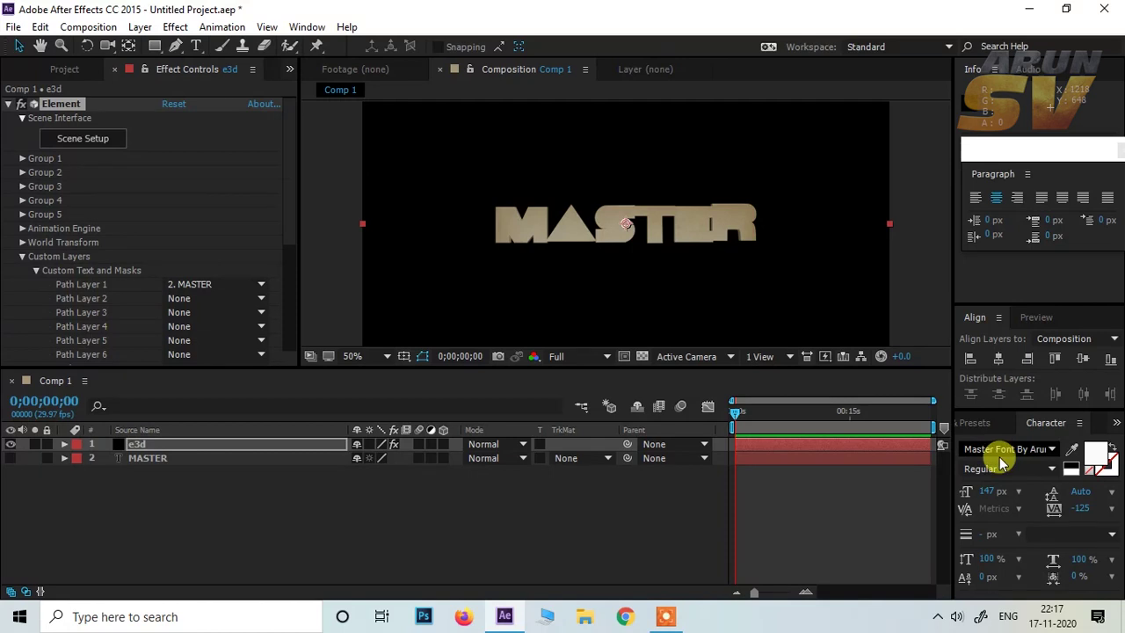
Set the baseline shift of the letter R in the MASTER text layer to -6 px, keeping the layer hidden when done.
click(143, 458)
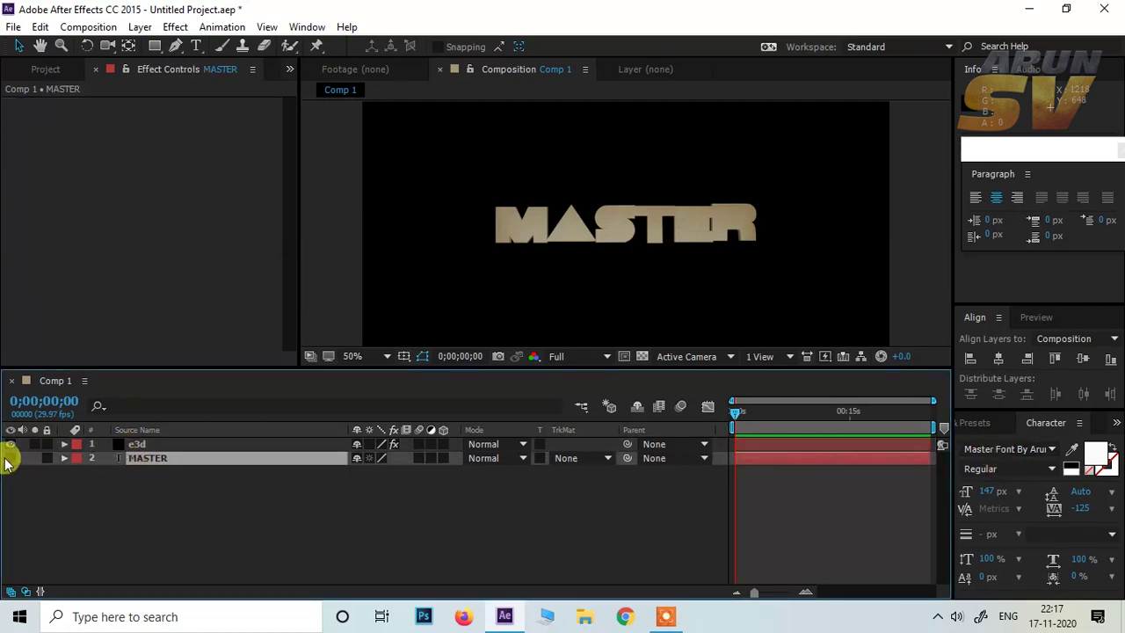
click(11, 458)
click(151, 464)
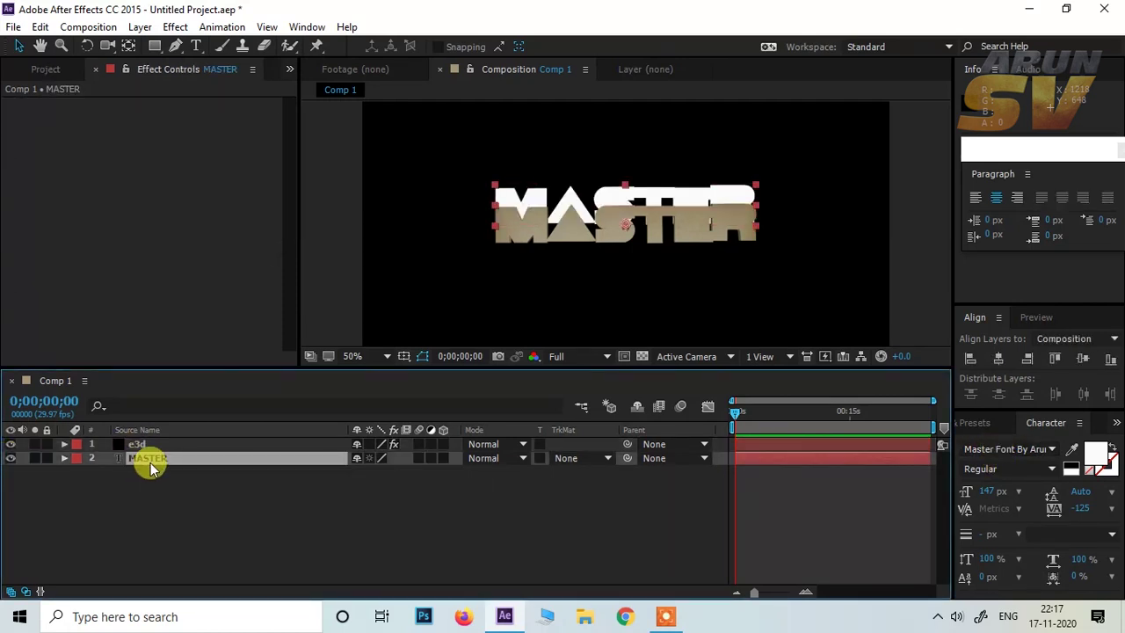
double_click(150, 463)
drag(705, 185, 757, 186)
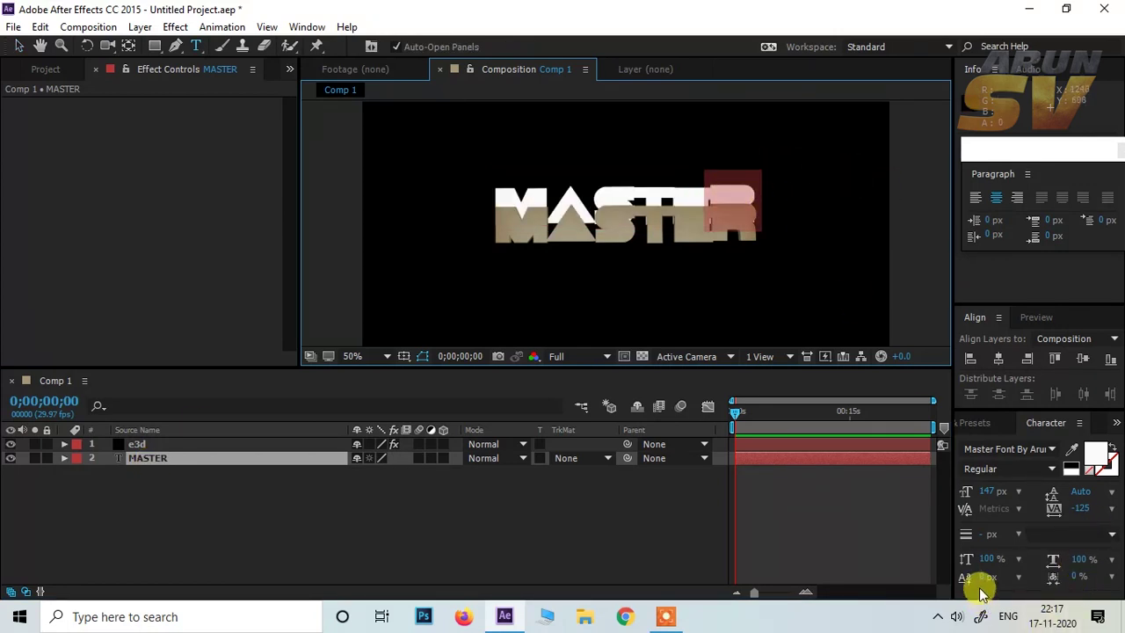
drag(986, 583, 985, 584)
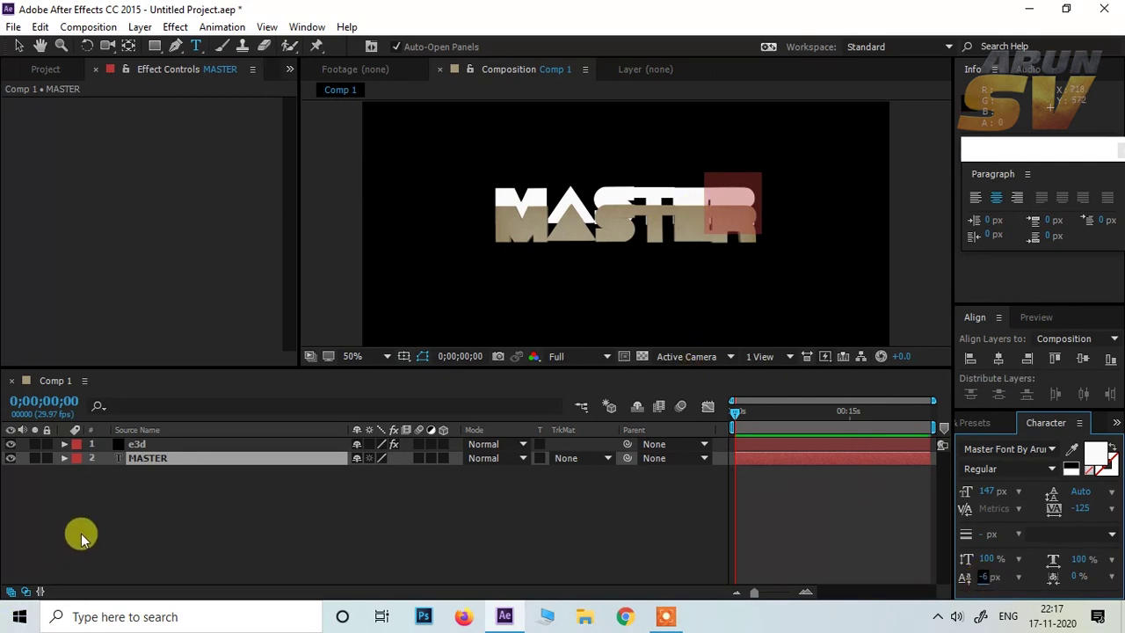
click(138, 464)
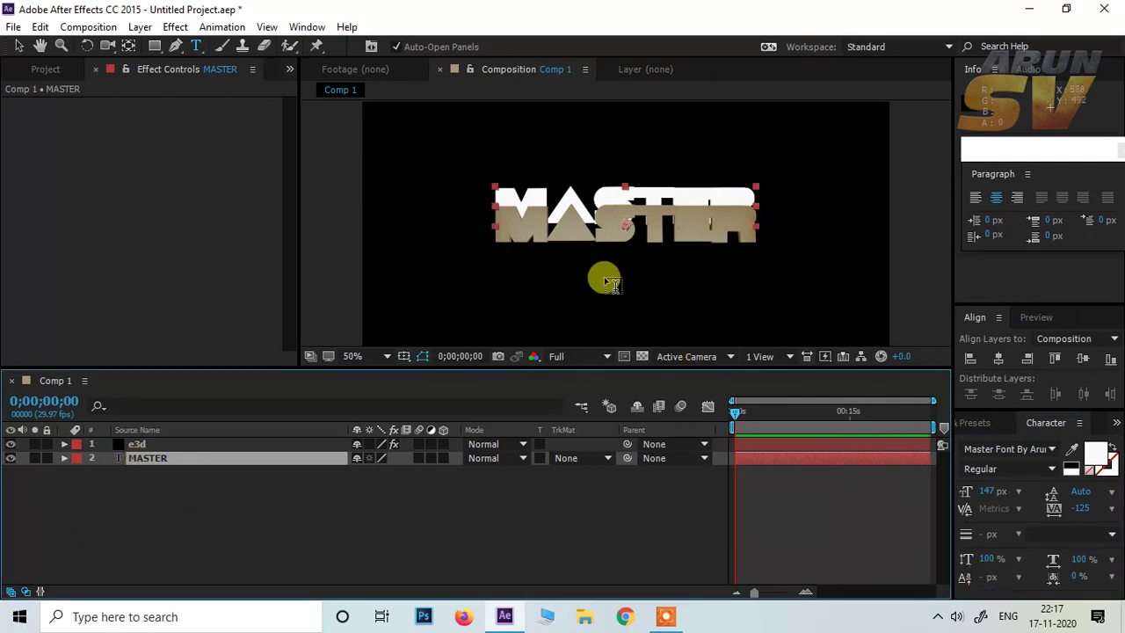
click(11, 458)
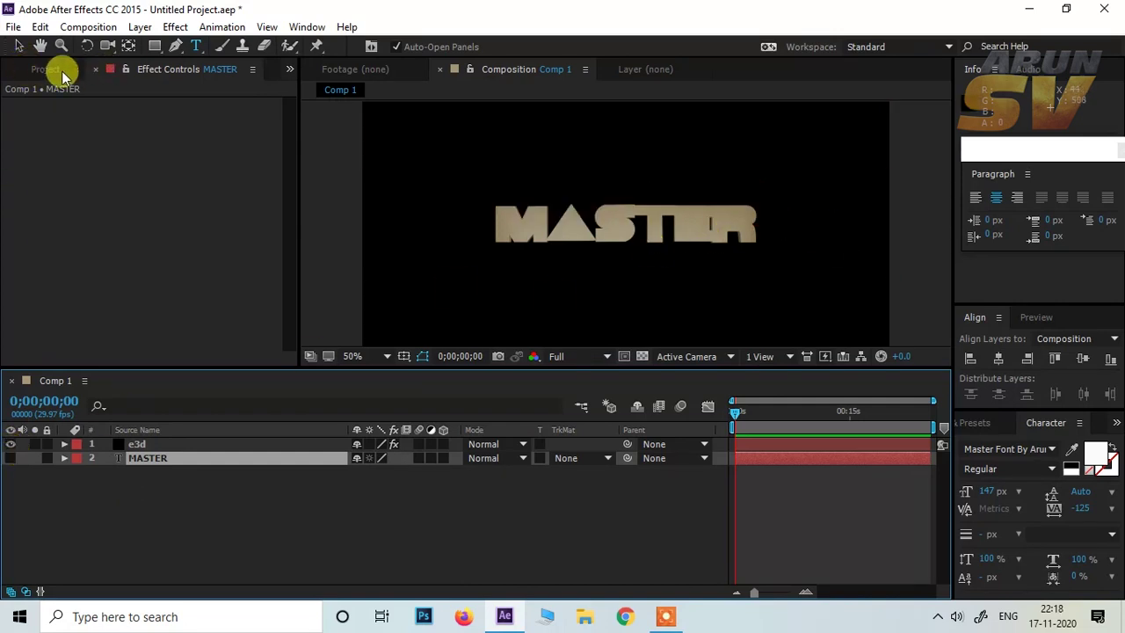
Duplicate the Group Folder containing the extrusion model in the e3d layer's Element scene and collapse the copy.
click(162, 448)
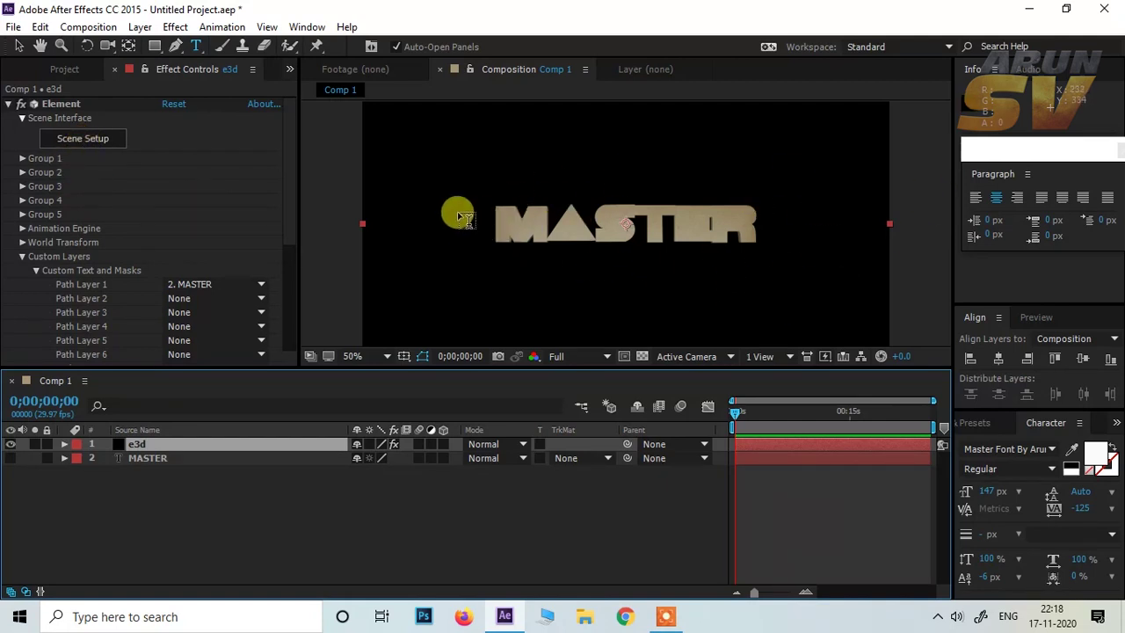
click(79, 143)
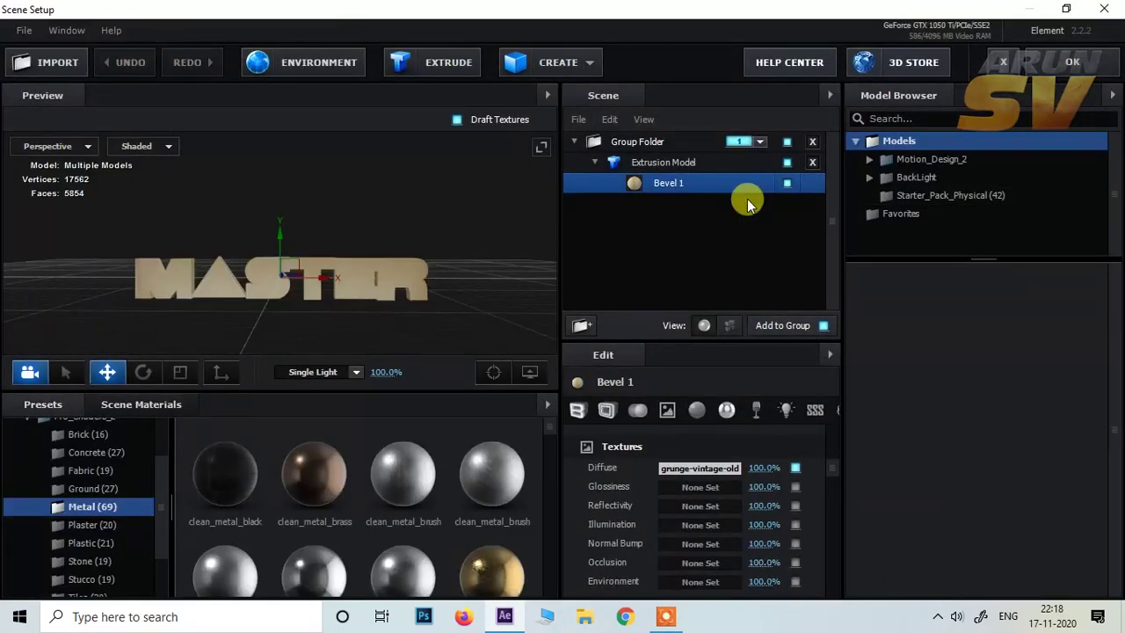
click(575, 141)
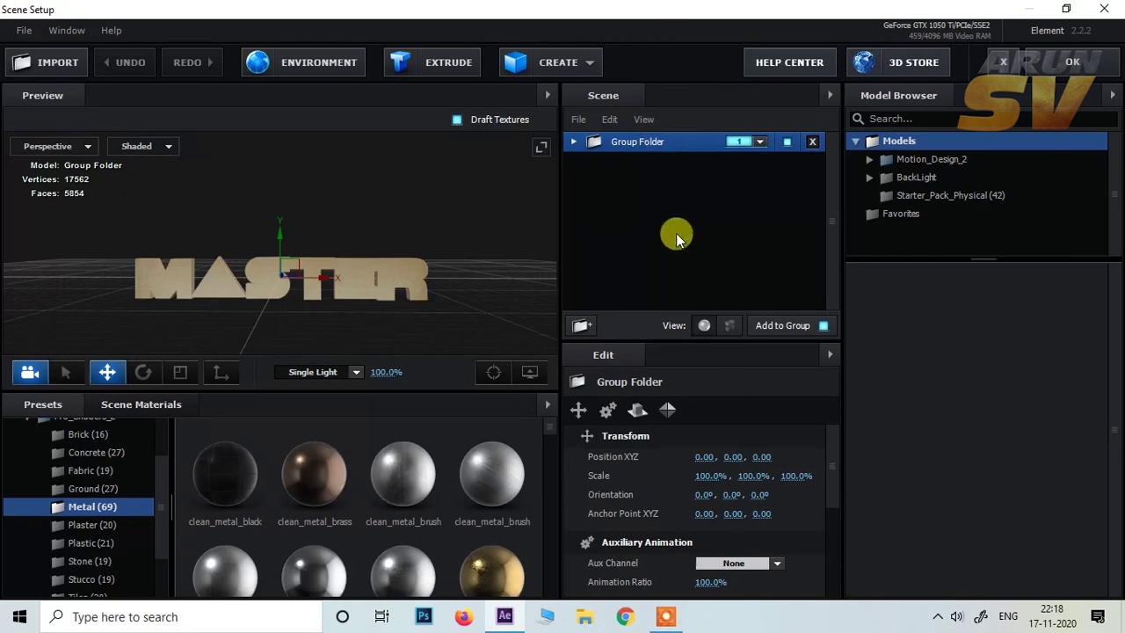
key(ctrl+d)
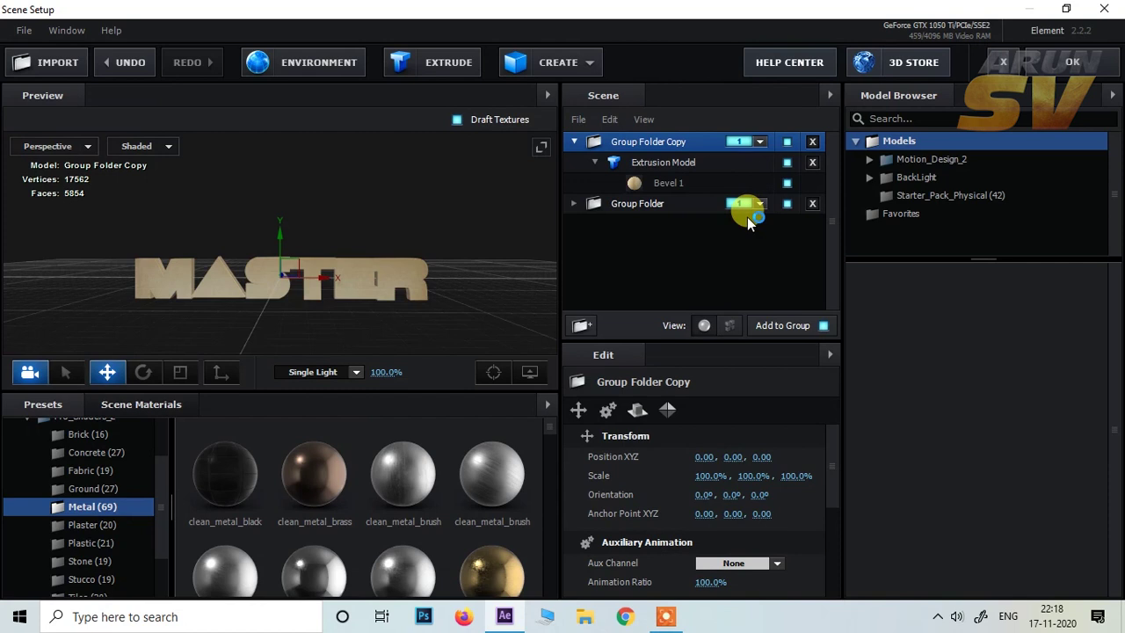
click(575, 142)
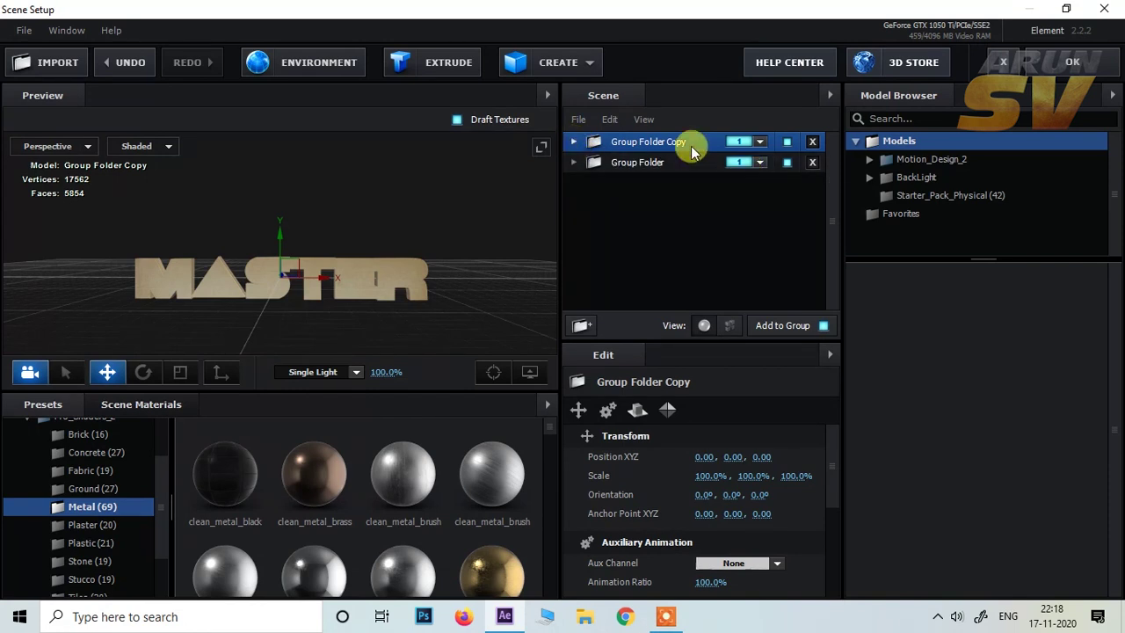
Assign the Group Folder Copy to group 2 and apply the scene to the composition.
click(761, 141)
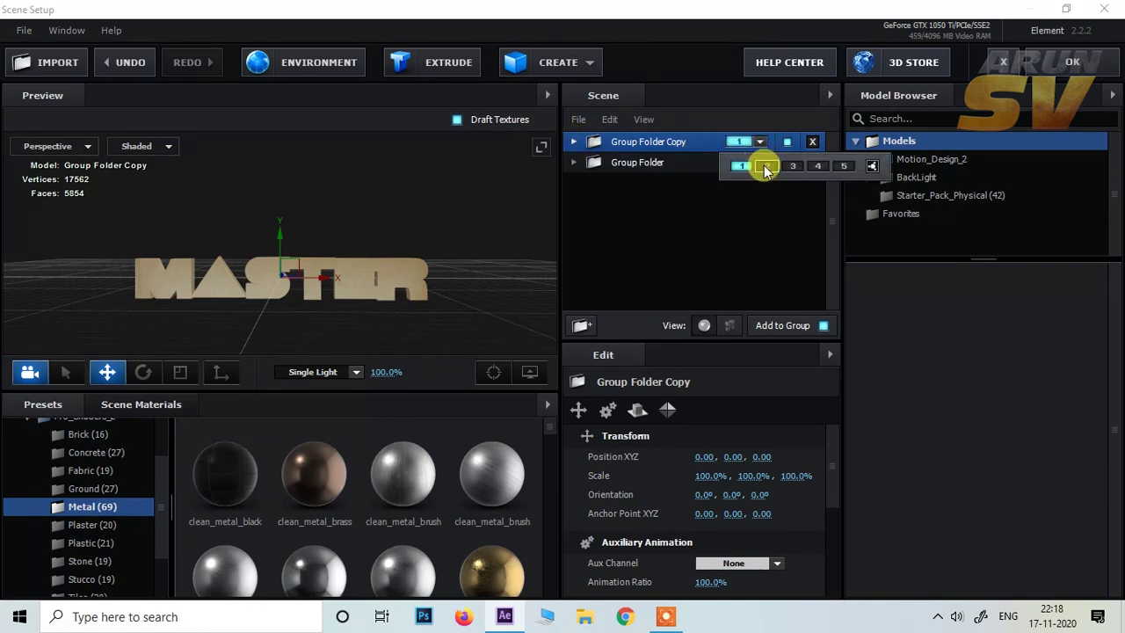
click(761, 219)
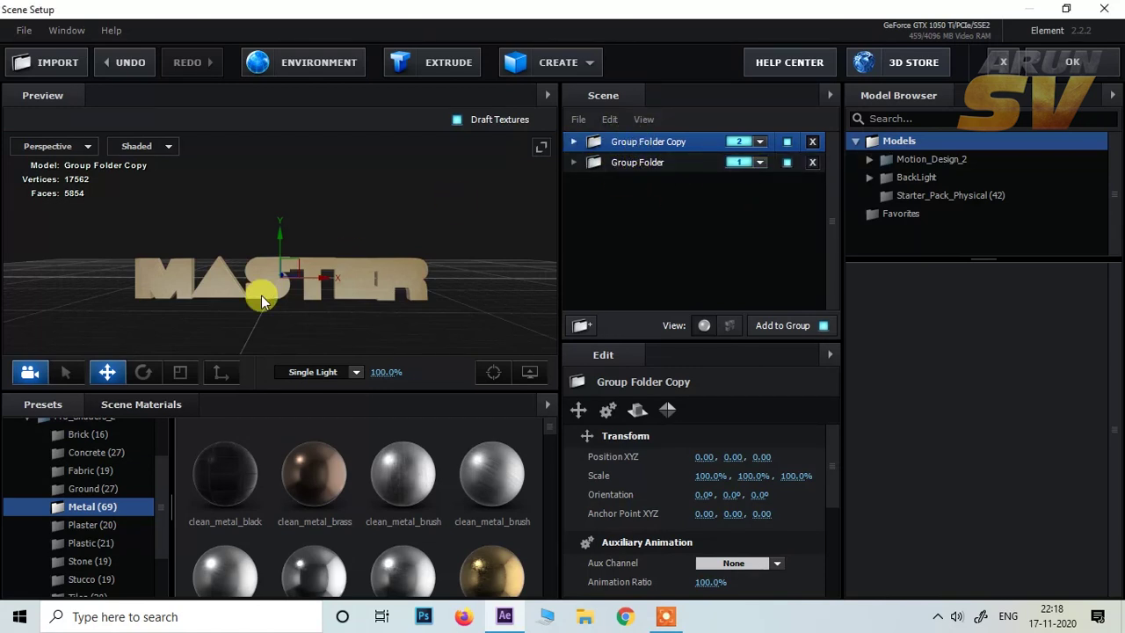
click(1071, 61)
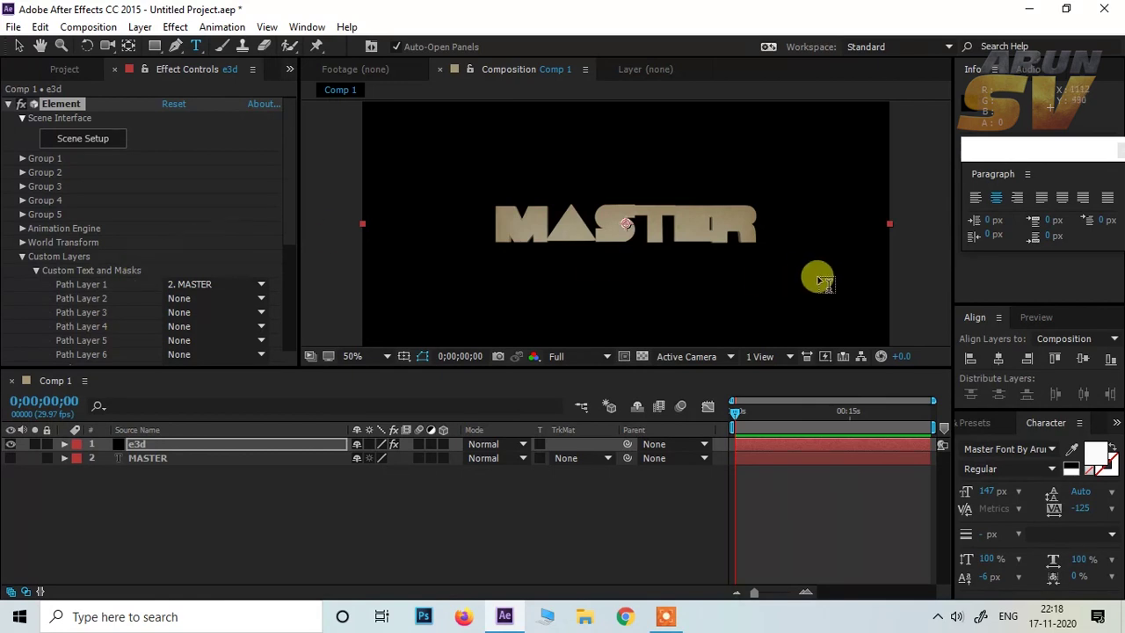
Expand the Element effect's Animation Engine settings and review them against the MASTER title.
click(24, 256)
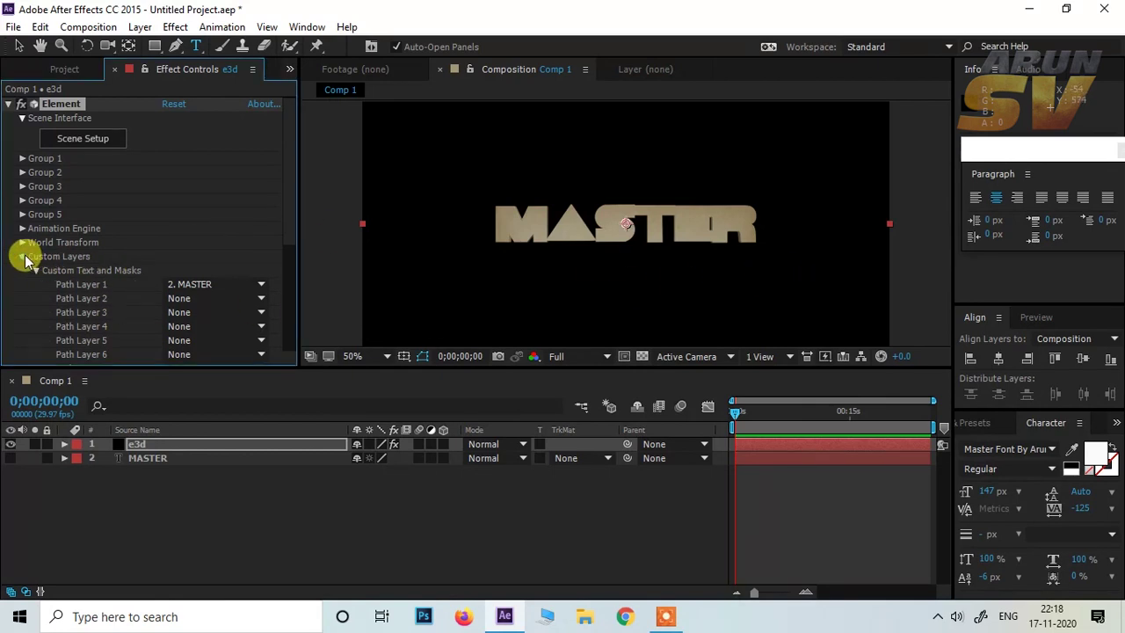
click(22, 229)
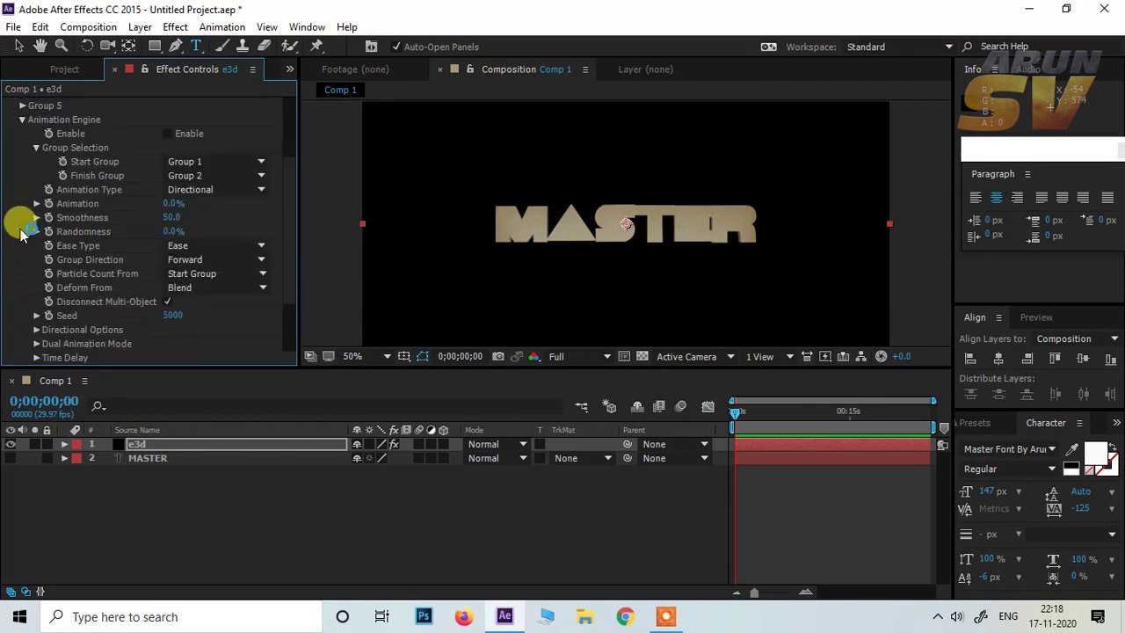
scroll(79, 281, up, 3)
scroll(99, 299, up, 3)
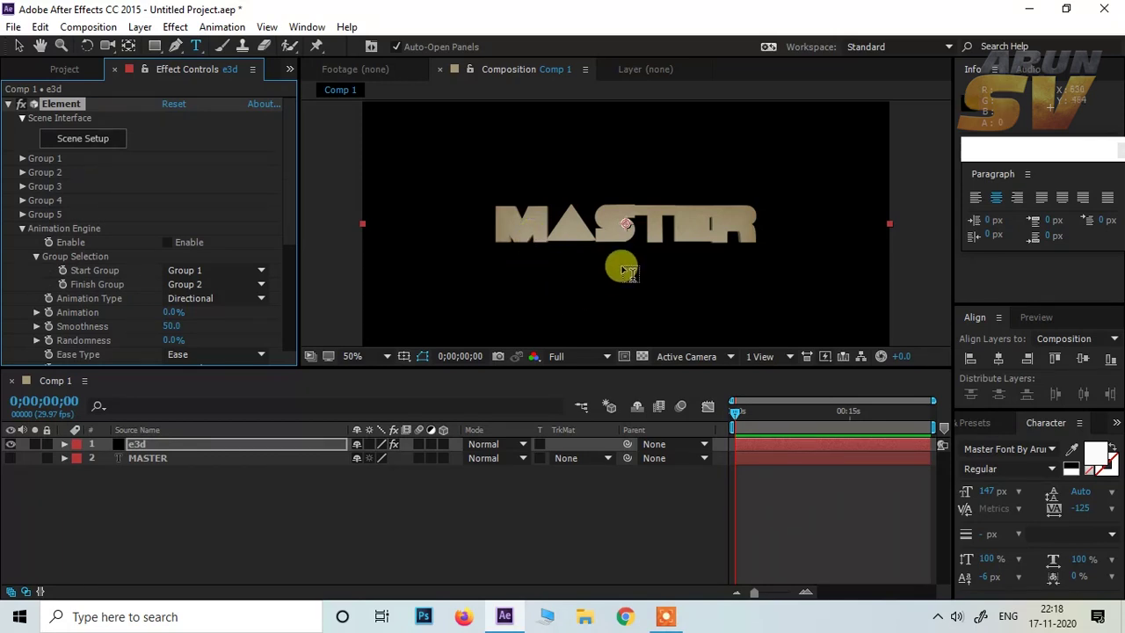
scroll(621, 263, down, 2)
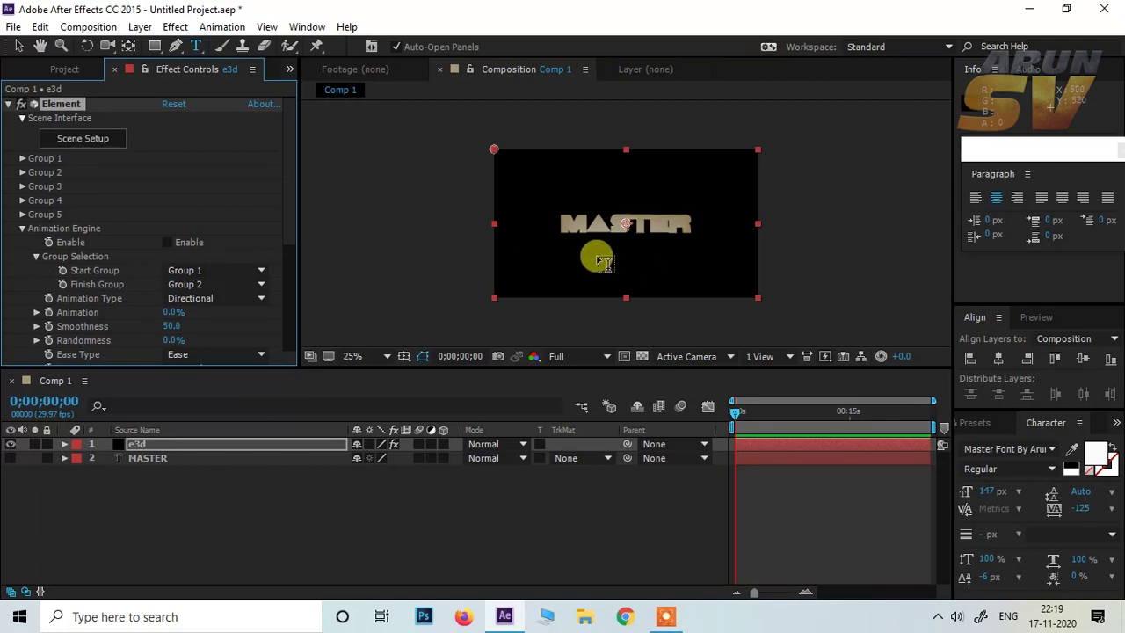
scroll(546, 254, up, 2)
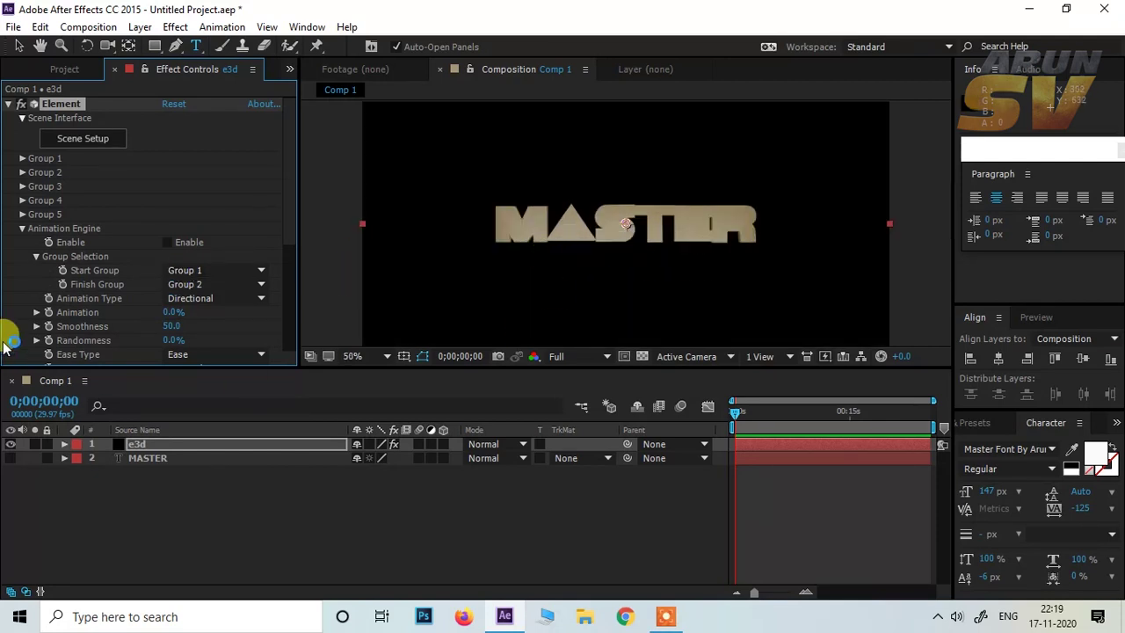
Enable Multi-Object in the Particle Look settings of Element's Group 1.
click(22, 159)
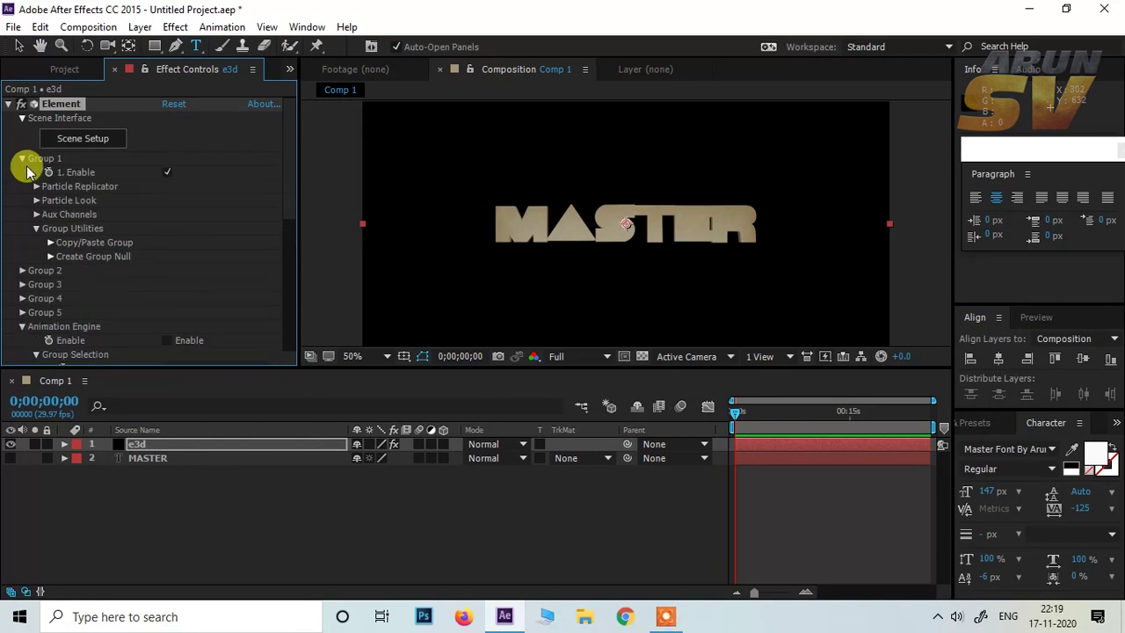
click(37, 200)
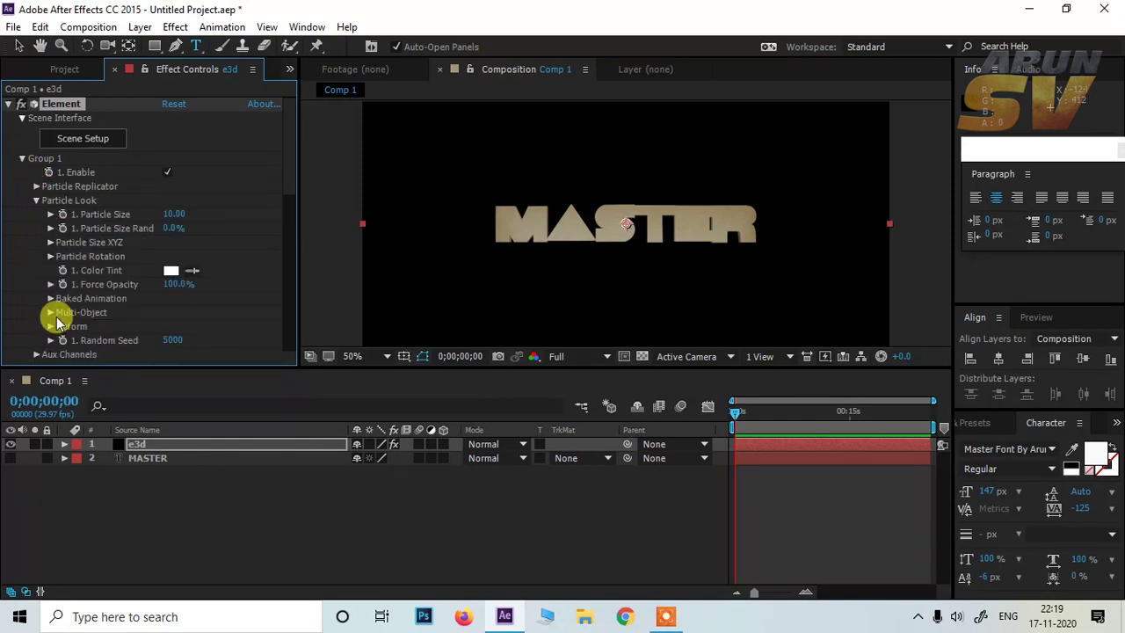
scroll(118, 281, down, 1)
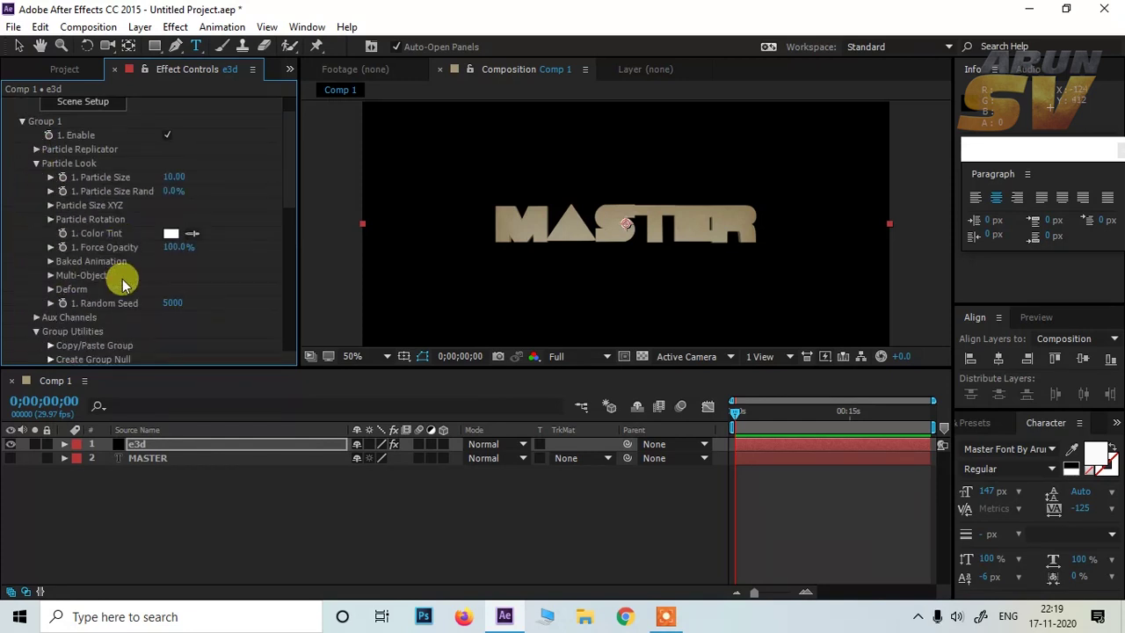
click(50, 276)
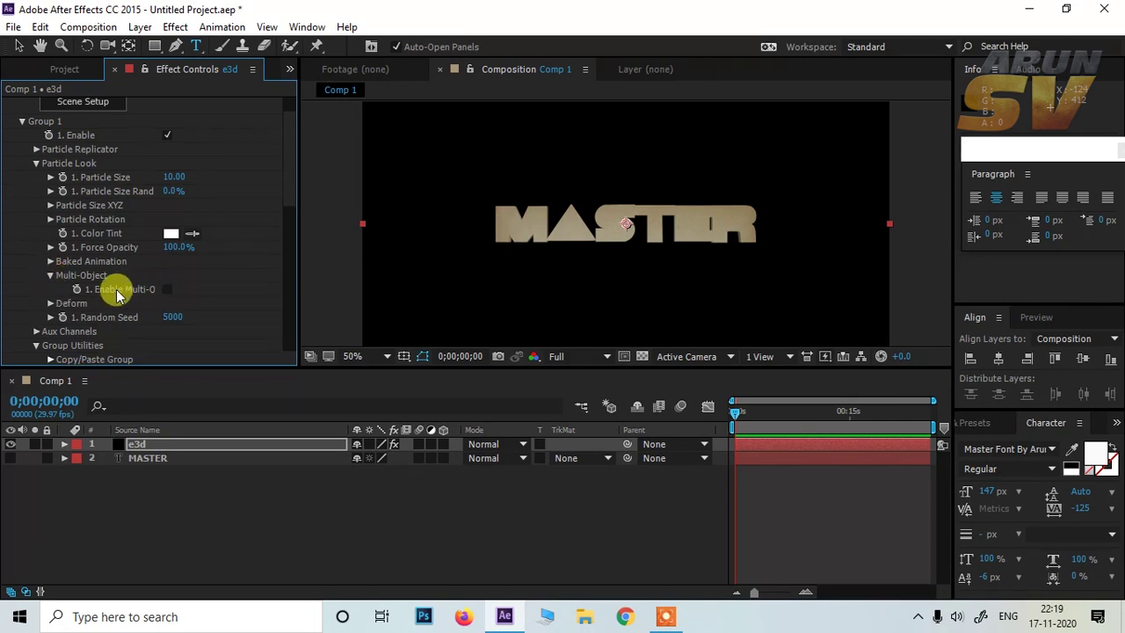
click(167, 292)
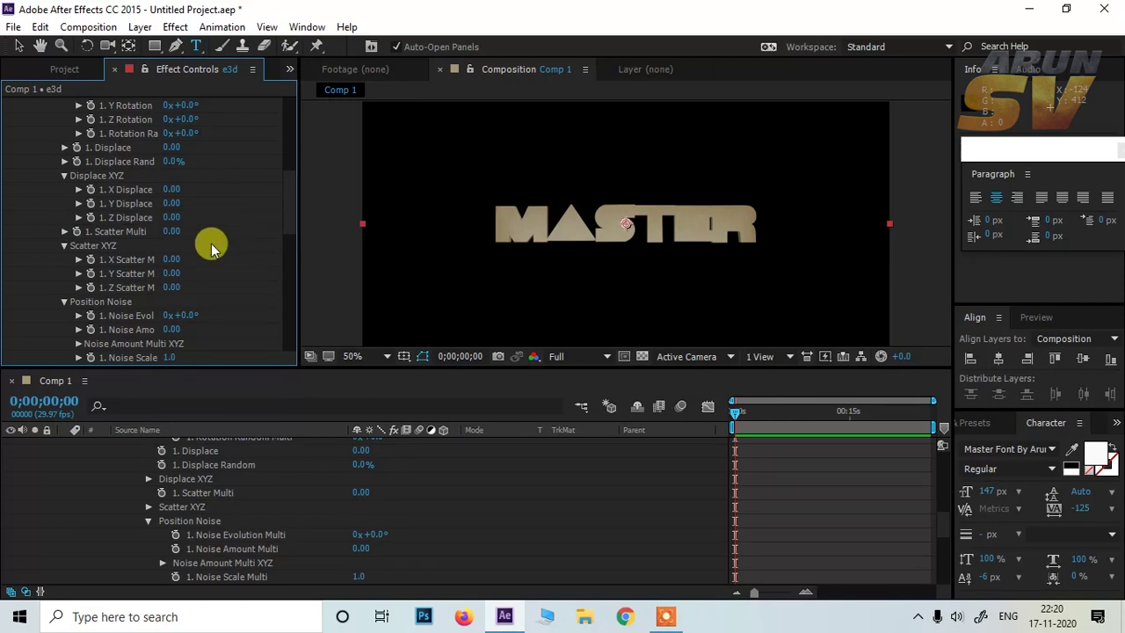
Raise Group 1's multi-object Z Displace to 4.41.
scroll(258, 255, up, 5)
scroll(241, 281, down, 2)
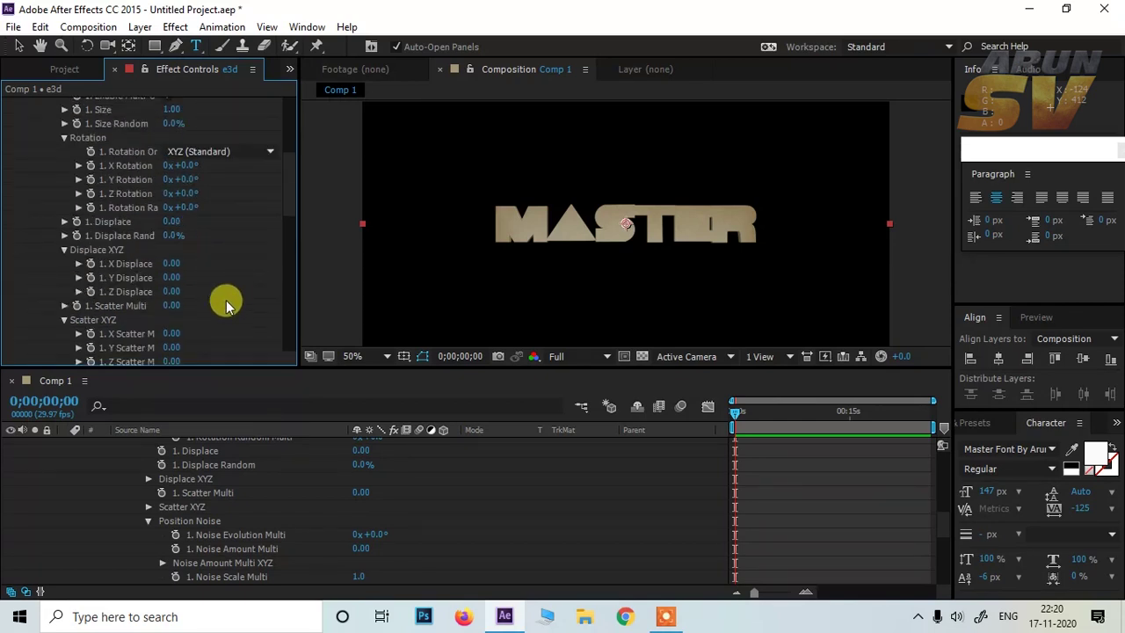
drag(175, 291, 520, 276)
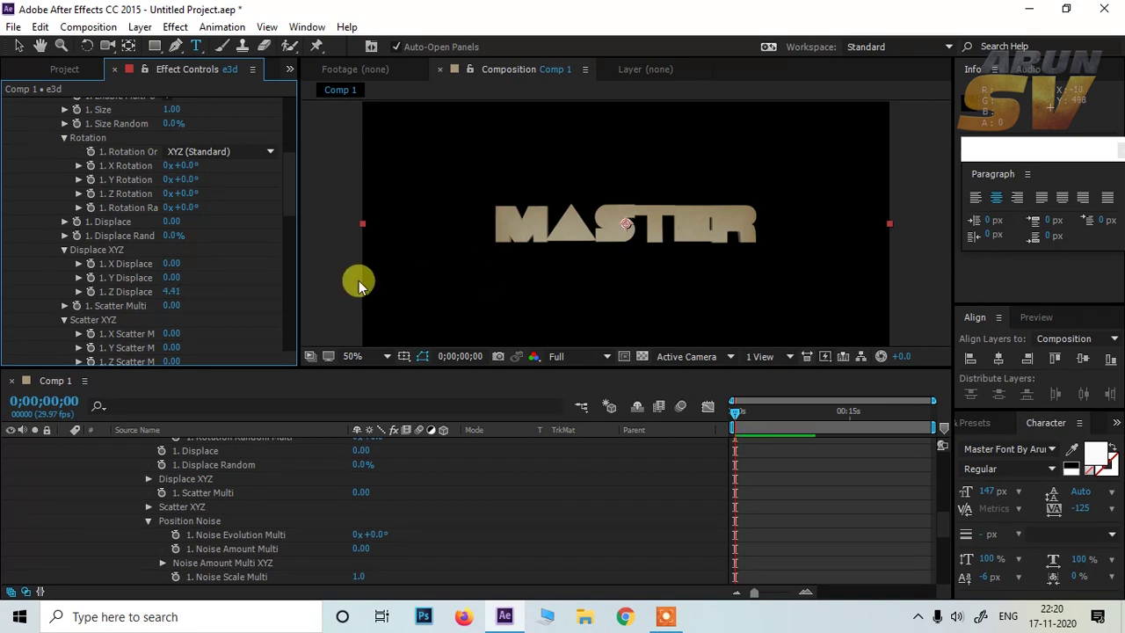
Try Group 1's multi-object Y Displace at 11.93 and 24.19, and undo both changes.
drag(172, 277, 508, 377)
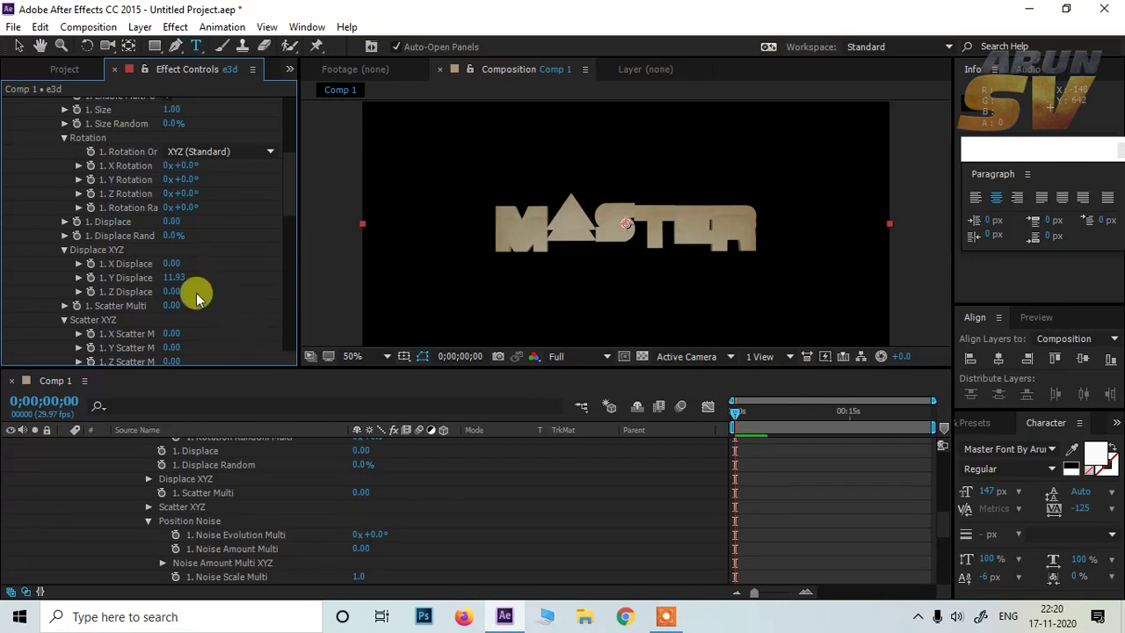
drag(168, 277, 1113, 221)
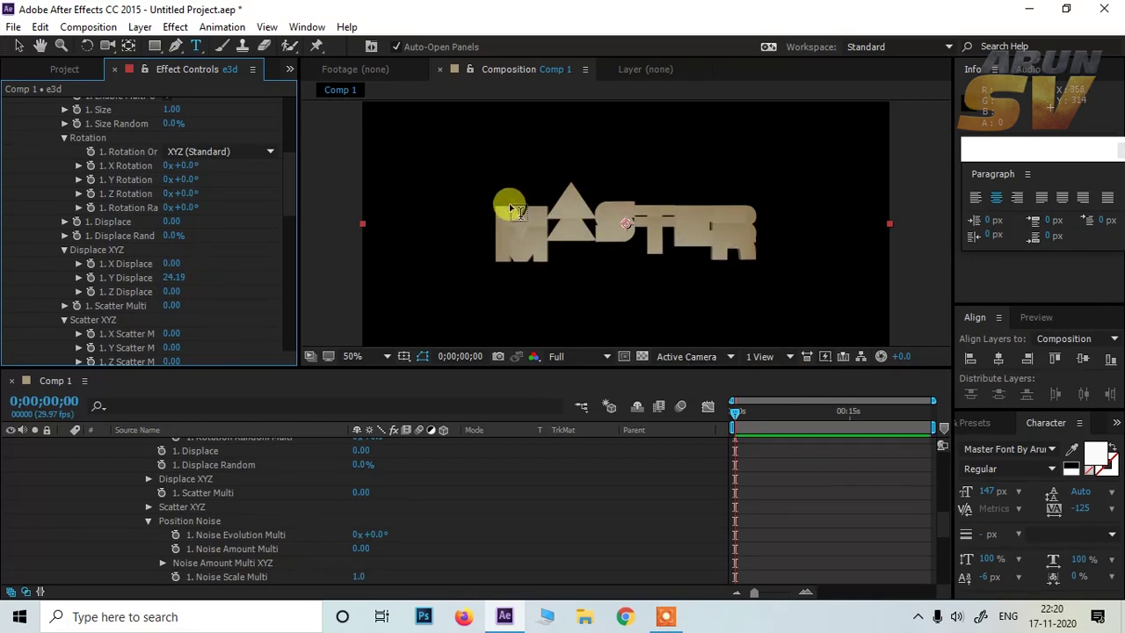
key(ctrl+z)
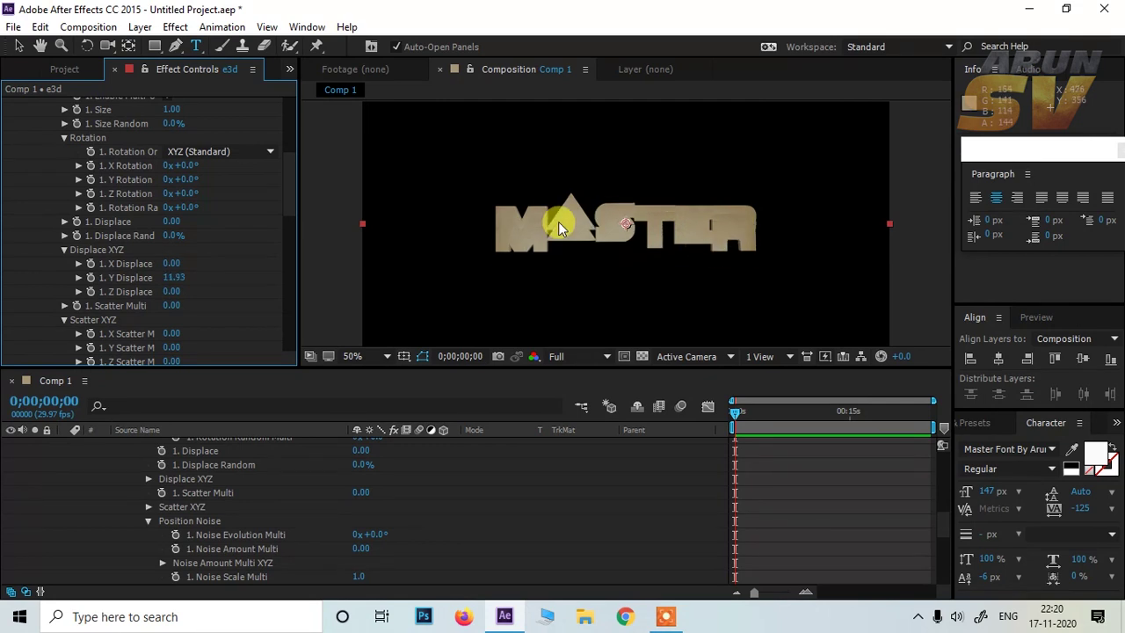
key(ctrl+z)
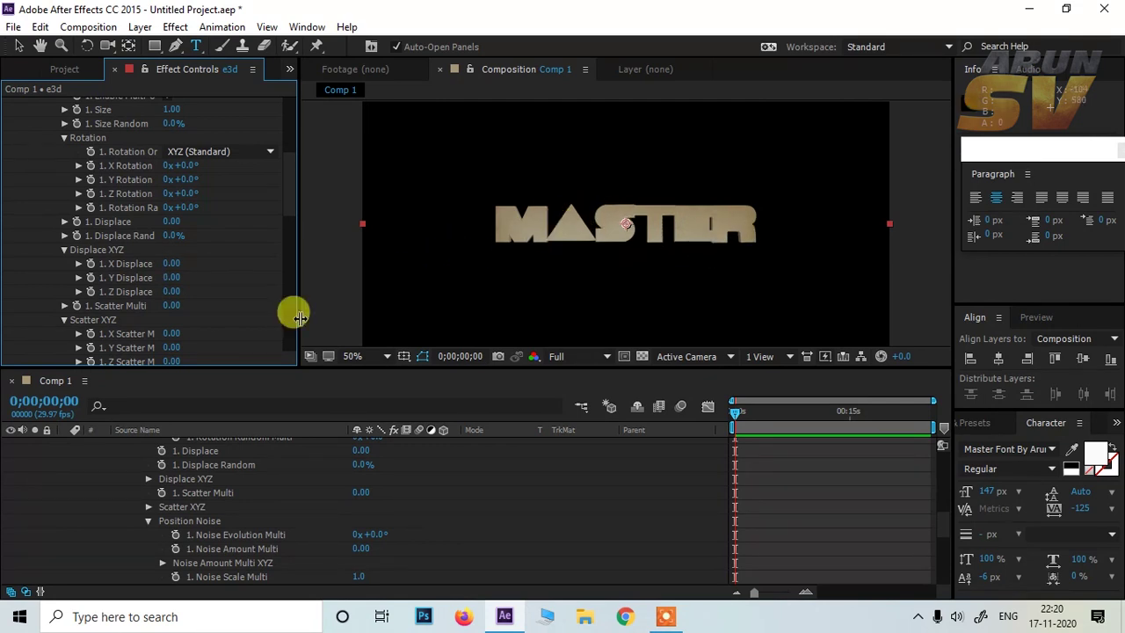
Try a multi-object Z Displace of 3.88 on Group 1 and reset it to 0.
scroll(238, 262, up, 5)
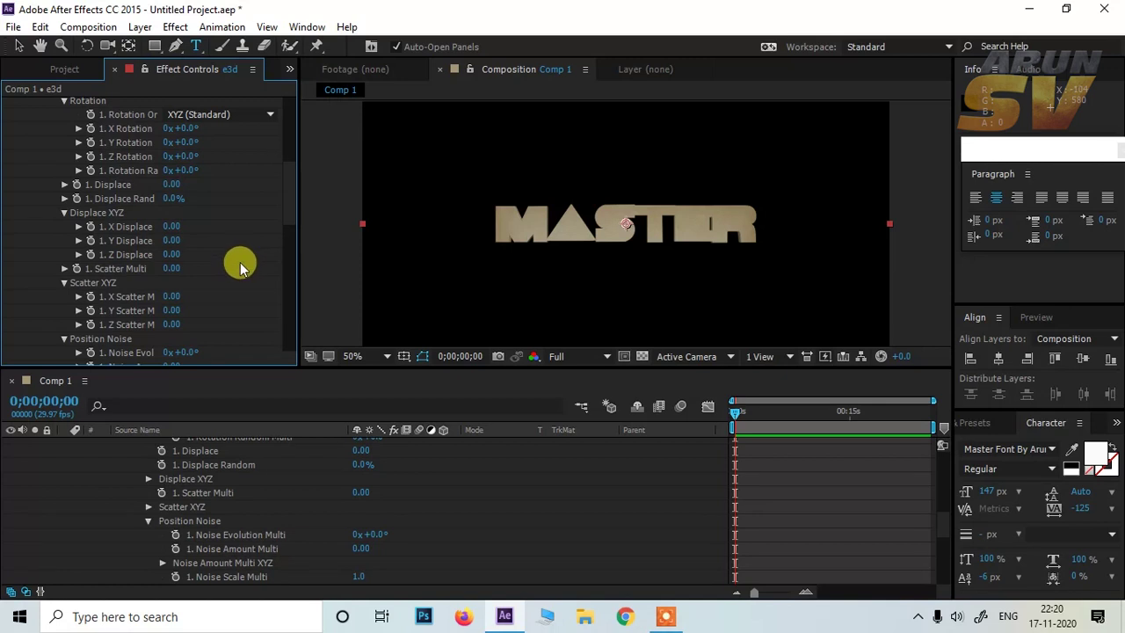
scroll(243, 272, up, 2)
scroll(243, 272, down, 2)
scroll(241, 272, down, 2)
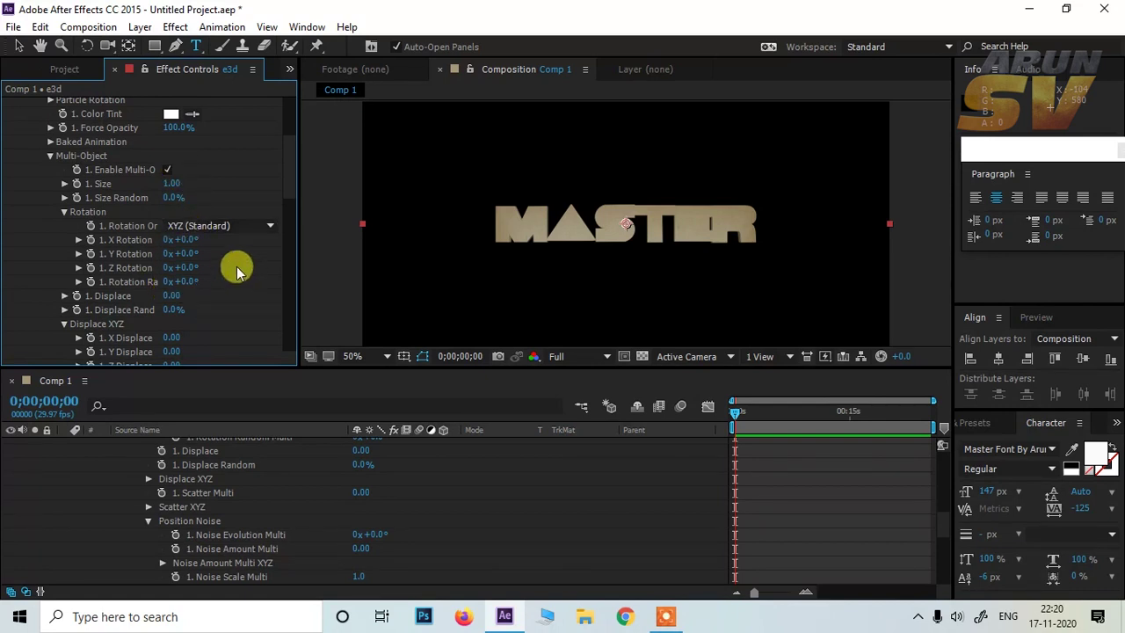
scroll(215, 286, down, 2)
scroll(214, 285, down, 2)
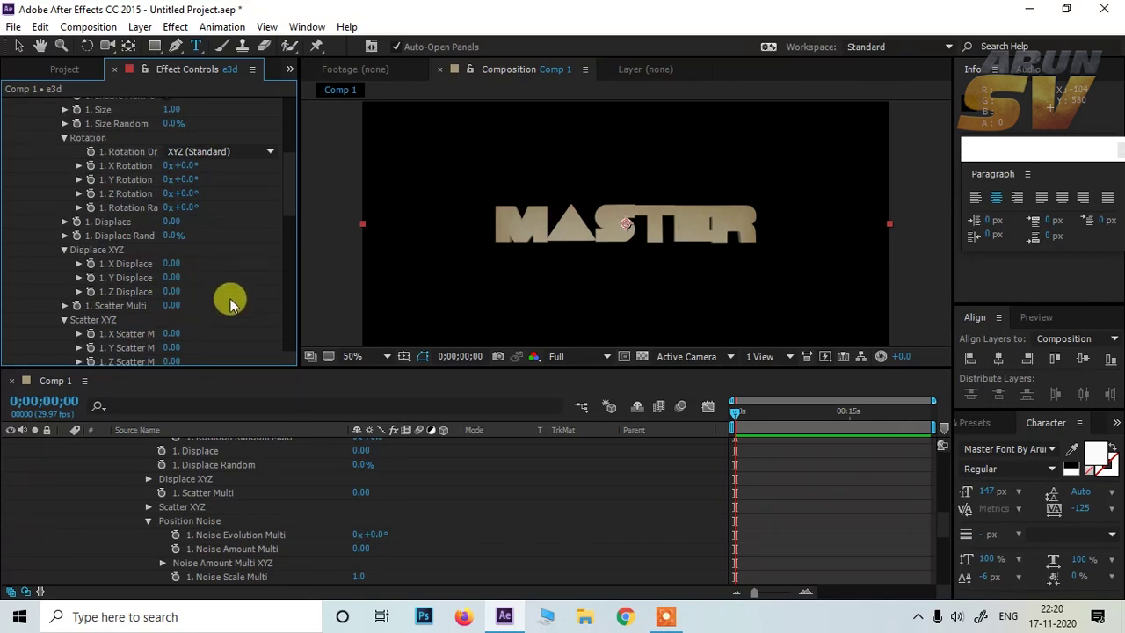
drag(171, 292, 855, 297)
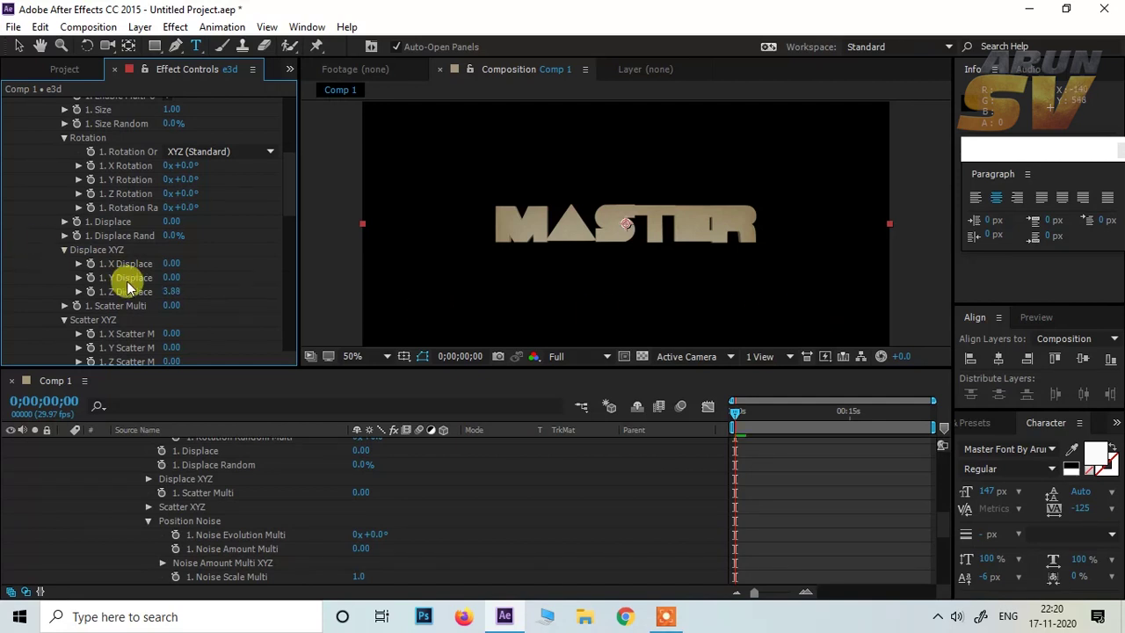
text(0)
key(Return)
Expand Group 1's Particle Replicator settings in the Element effect and set Position Z to -1800.
scroll(169, 309, down, 4)
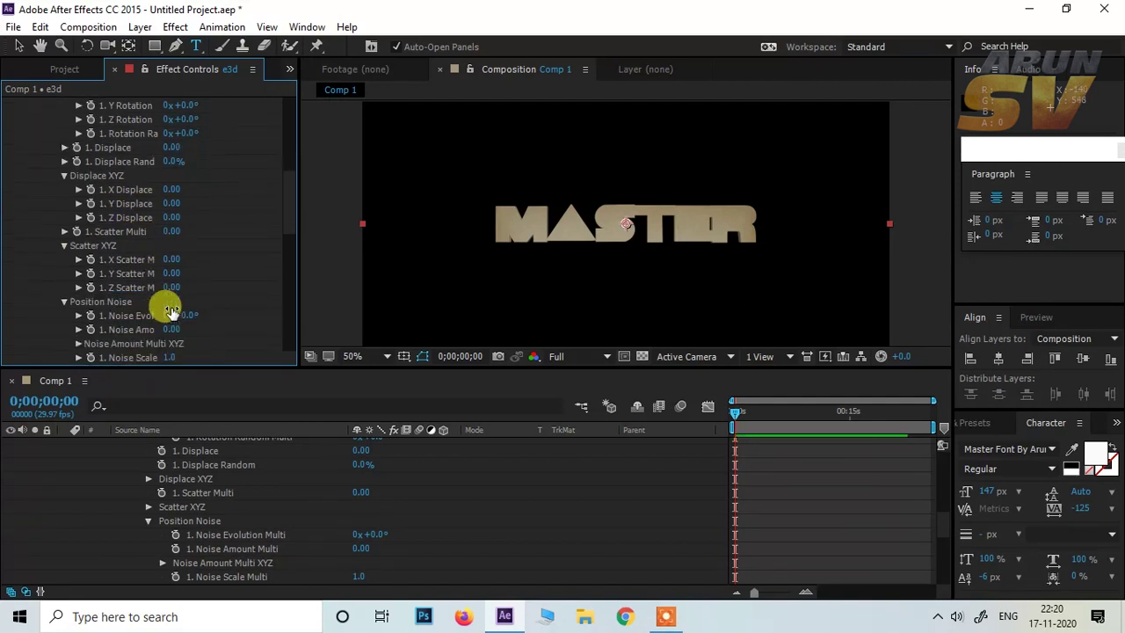
scroll(170, 310, down, 4)
scroll(170, 309, up, 14)
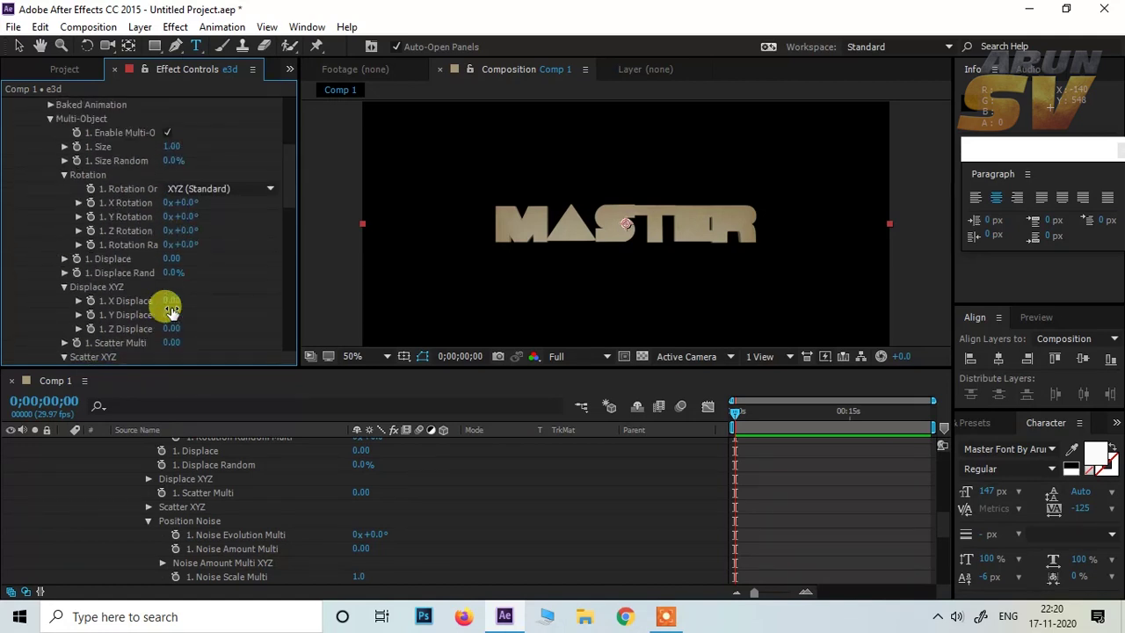
scroll(170, 310, up, 6)
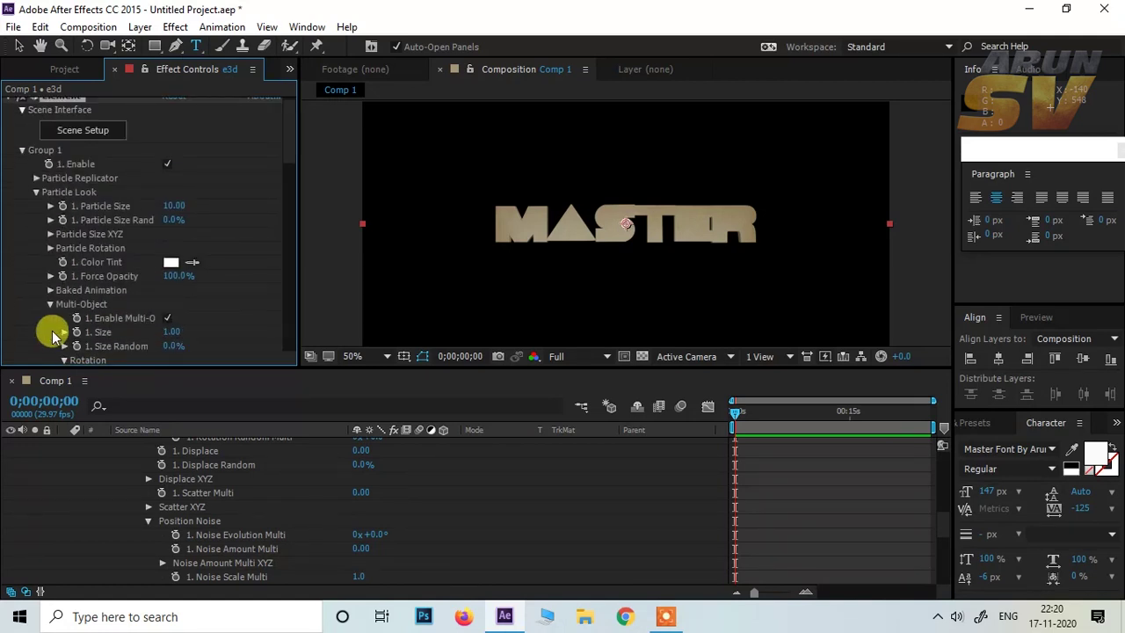
click(36, 179)
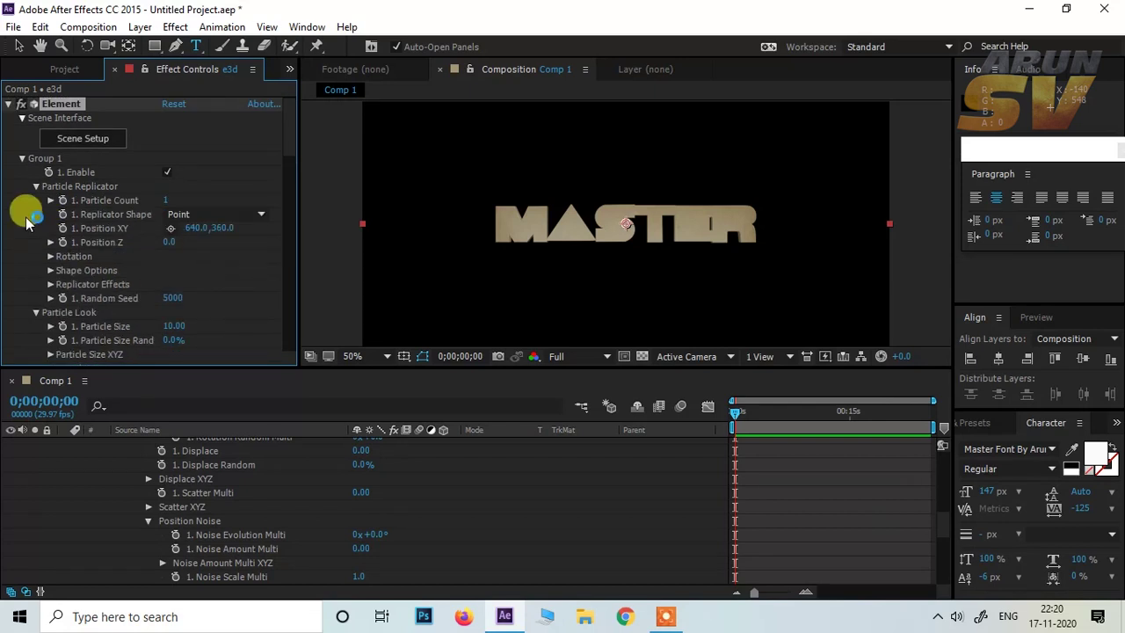
drag(167, 243, 45, 270)
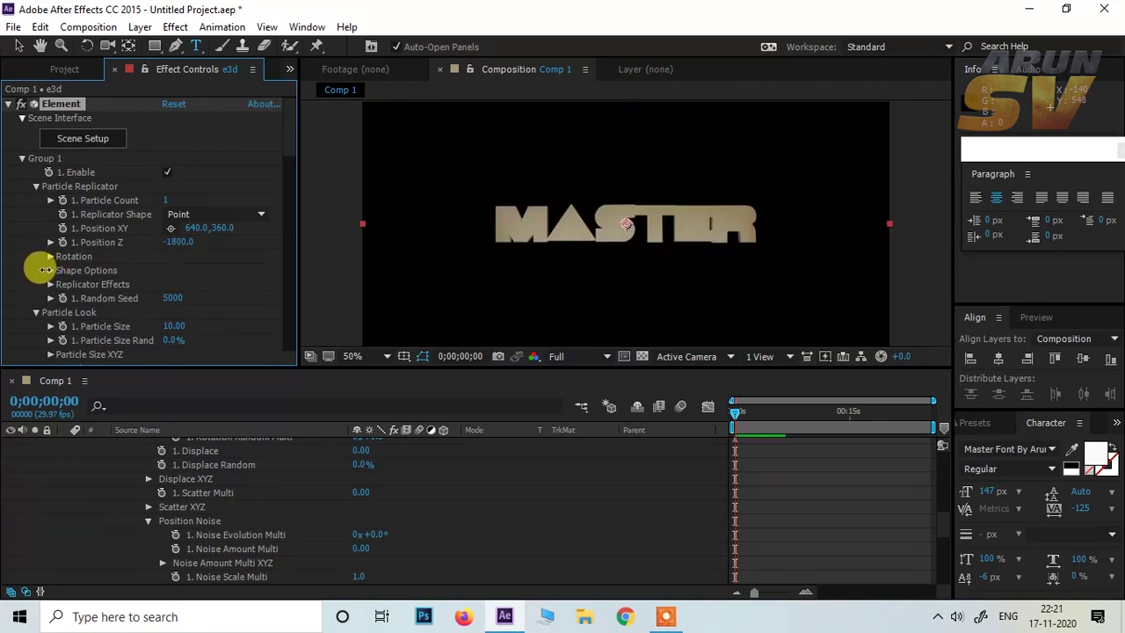
Show the composition in two horizontal views, activate the Top view and collapse the e3d layer's properties.
click(762, 356)
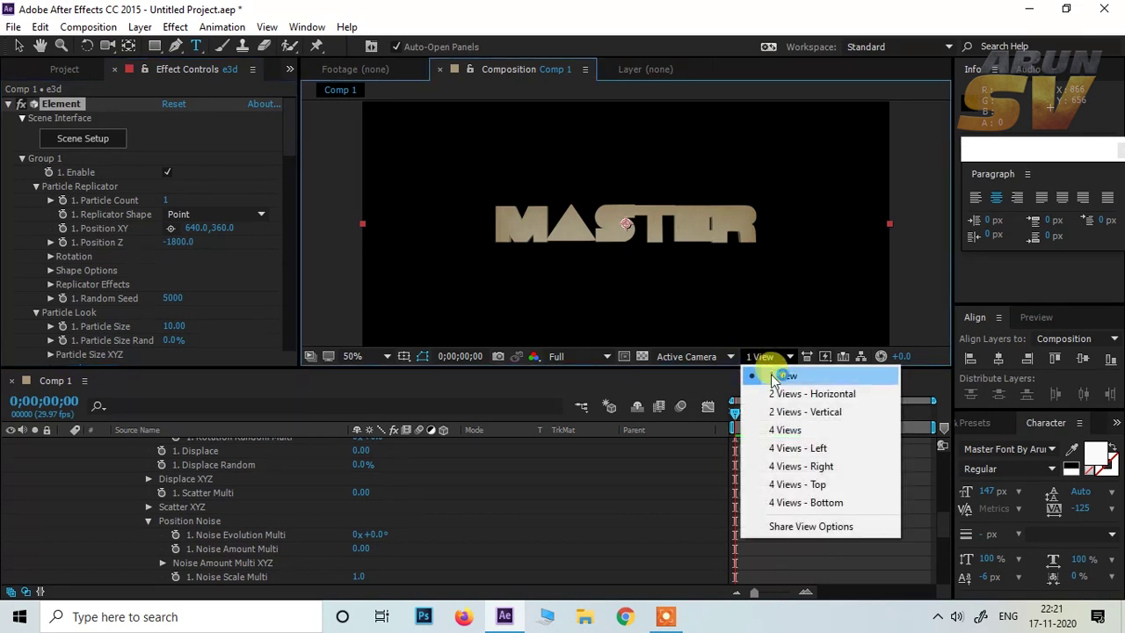
click(791, 393)
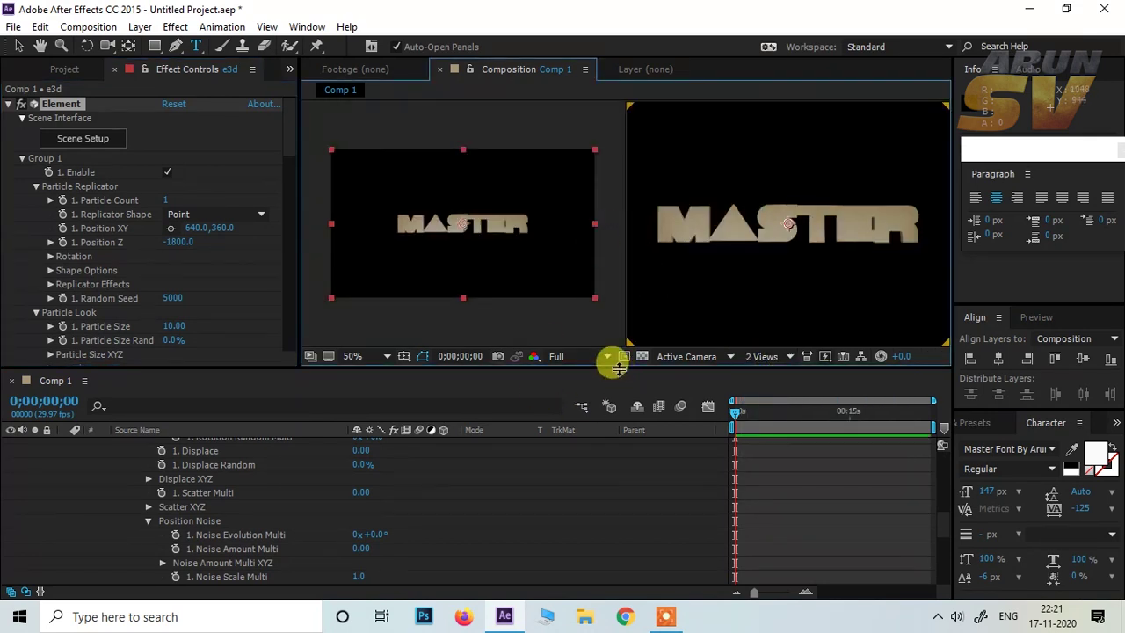
click(19, 46)
click(418, 208)
scroll(176, 486, up, 10)
click(64, 444)
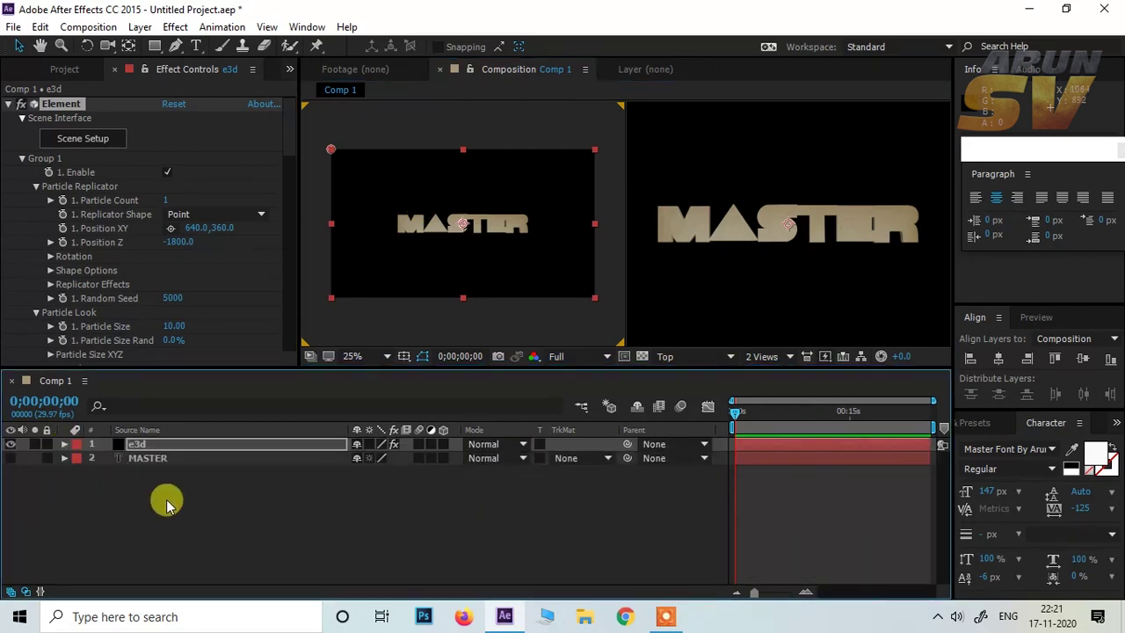
Add a two-node camera named Camera 1 to the composition with its default settings.
right_click(167, 504)
mouse_move(219, 344)
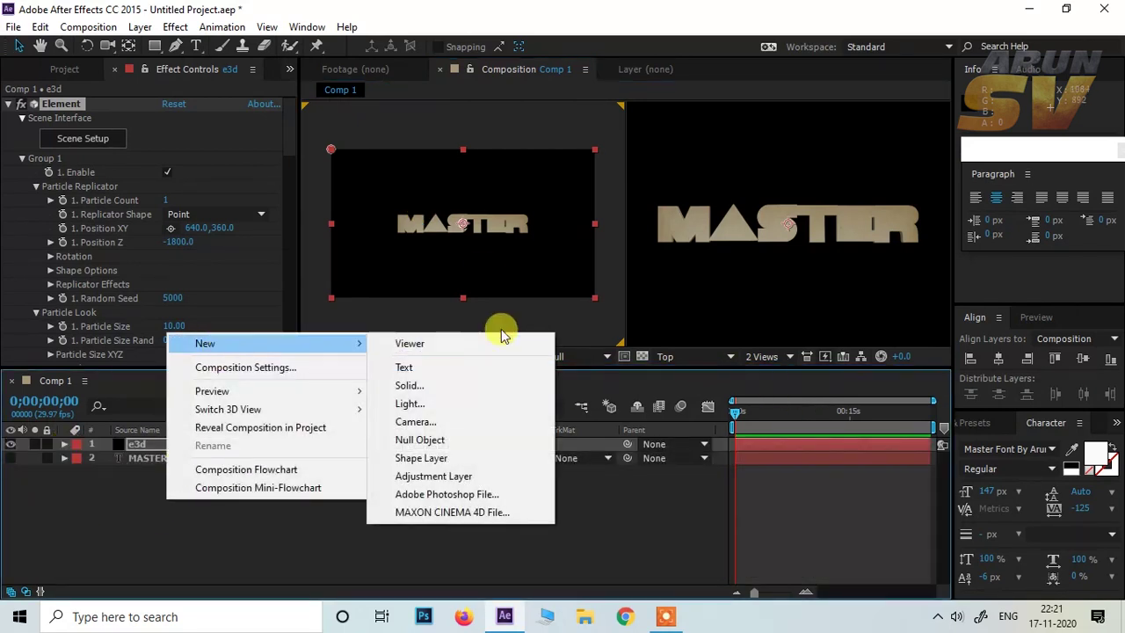
click(446, 425)
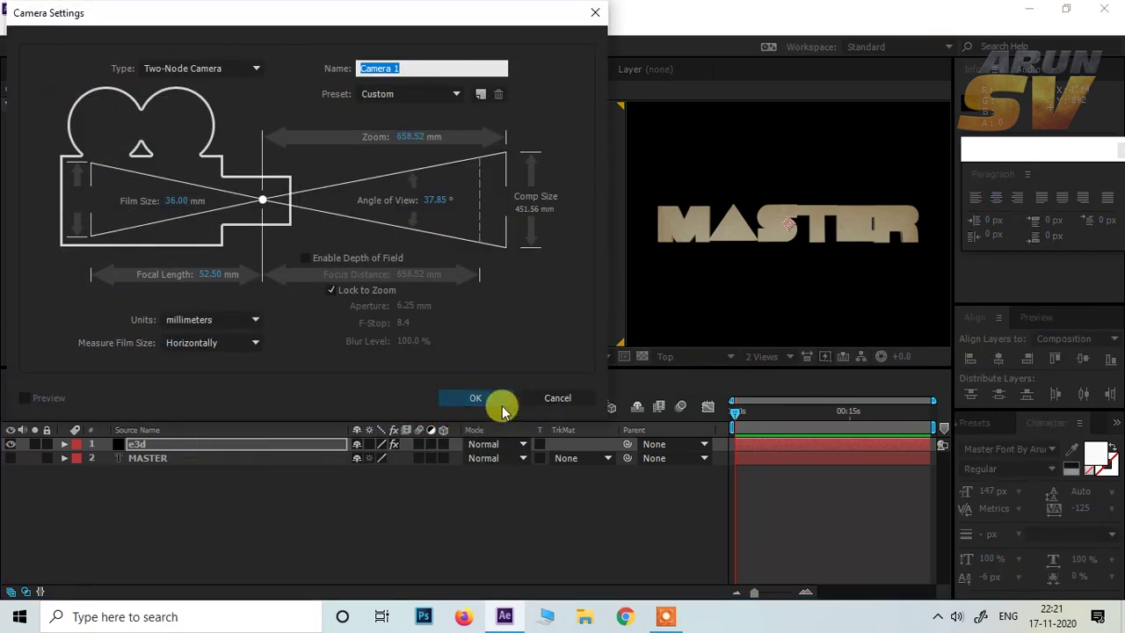
click(501, 403)
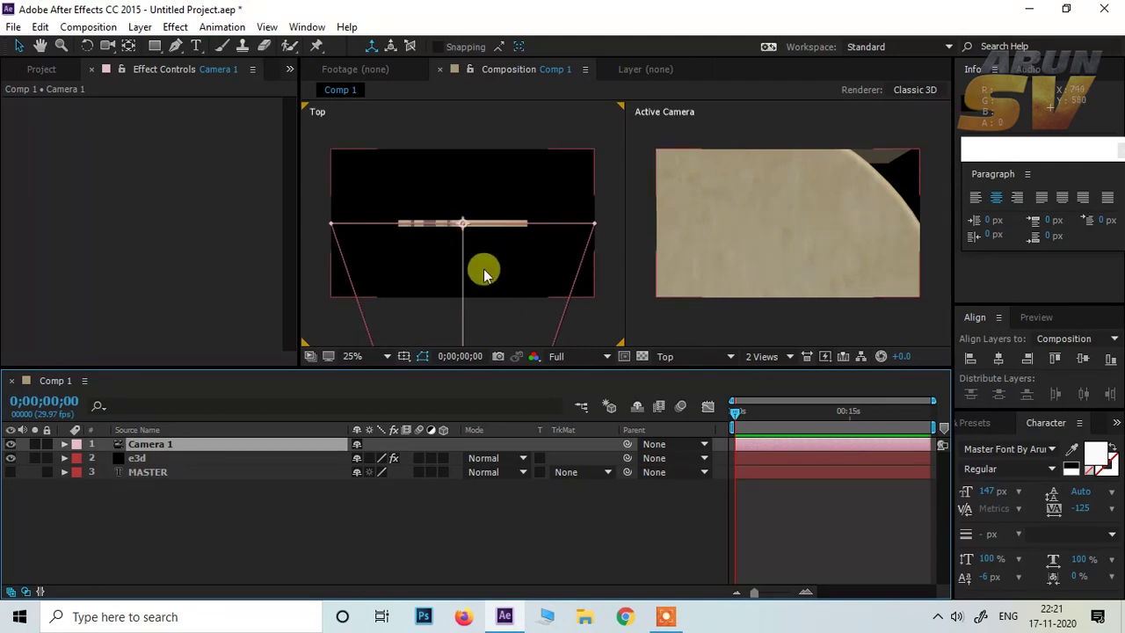
Set the Particle Replicator Position Z of Group 1 on the e3d layer to -1870, checking the spacing in the Top view.
scroll(492, 267, down, 1)
click(149, 458)
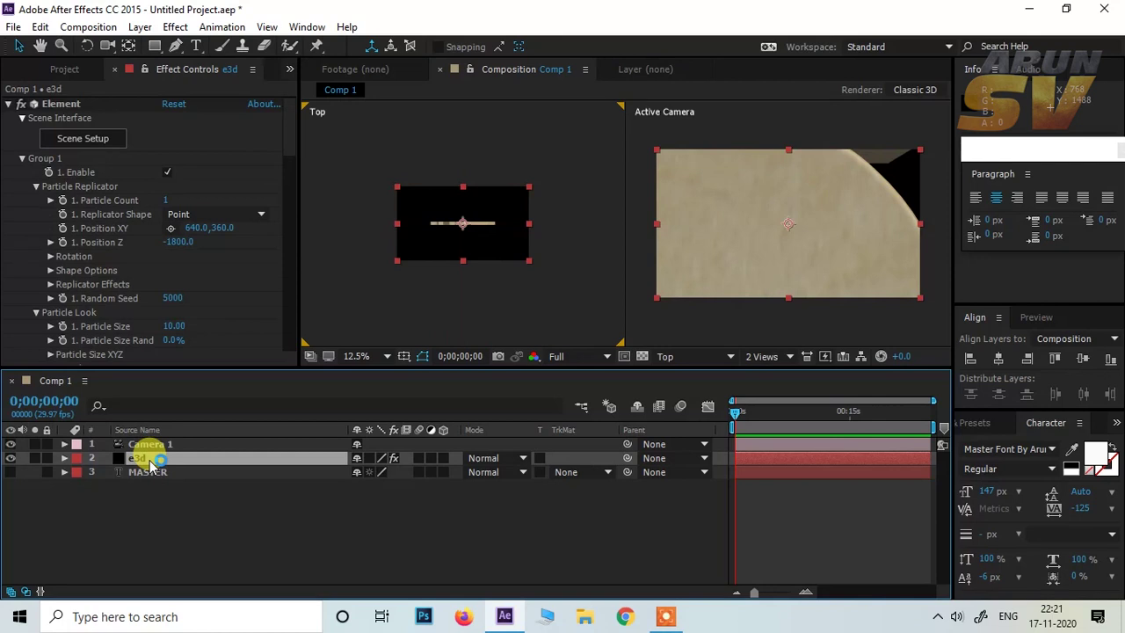
scroll(86, 249, down, 1)
scroll(87, 242, up, 1)
drag(181, 246, 266, 233)
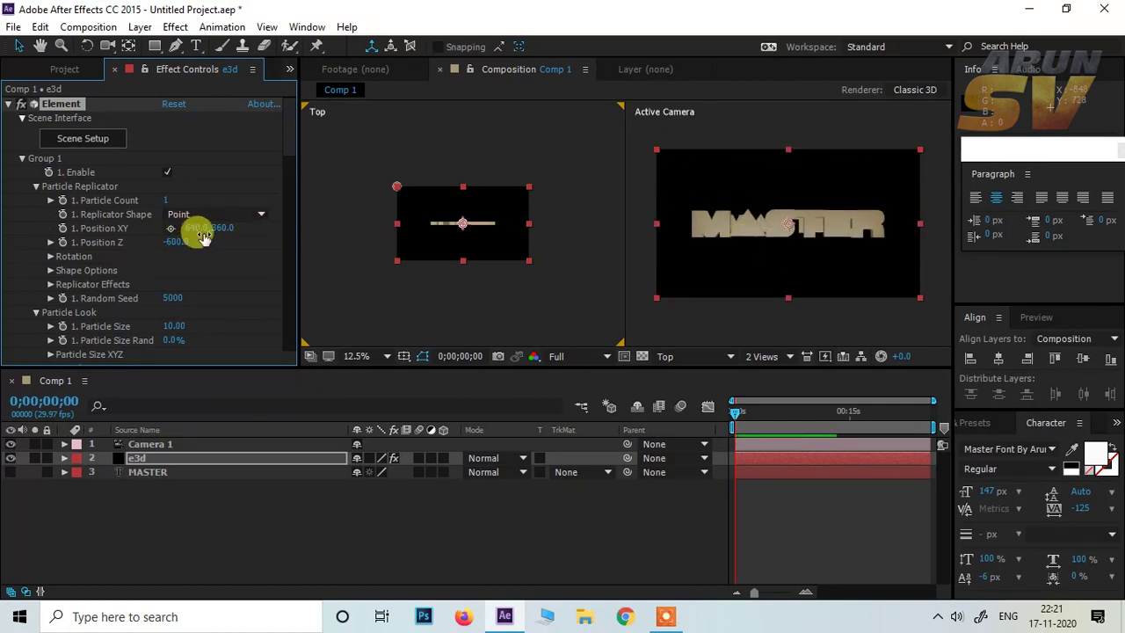
drag(176, 243, 211, 240)
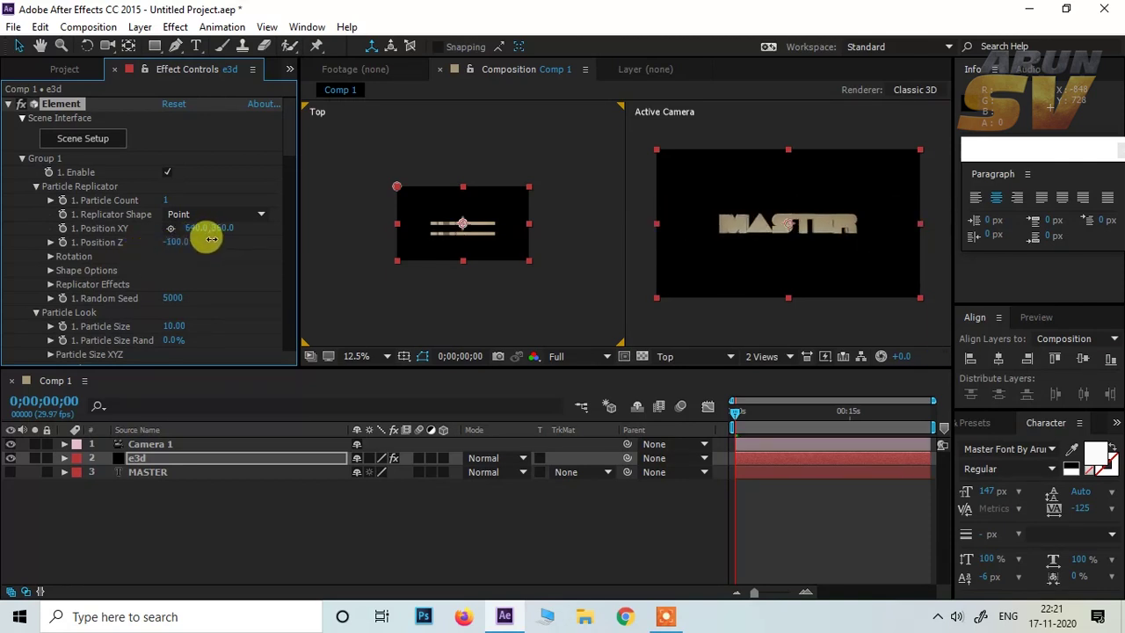
key(comma)
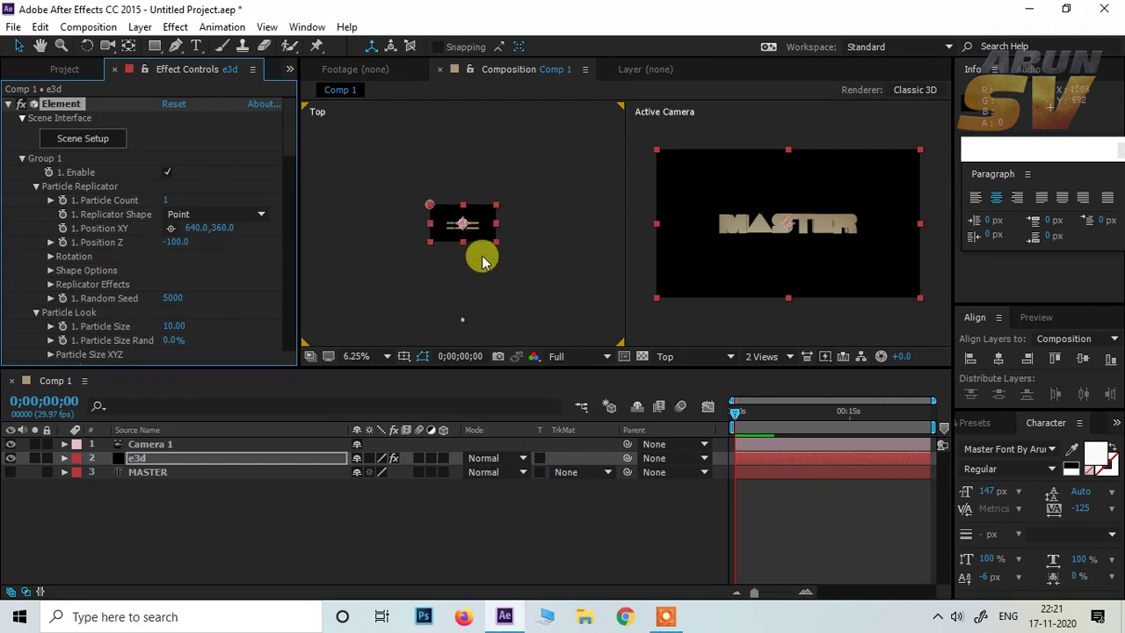
drag(166, 244, 55, 271)
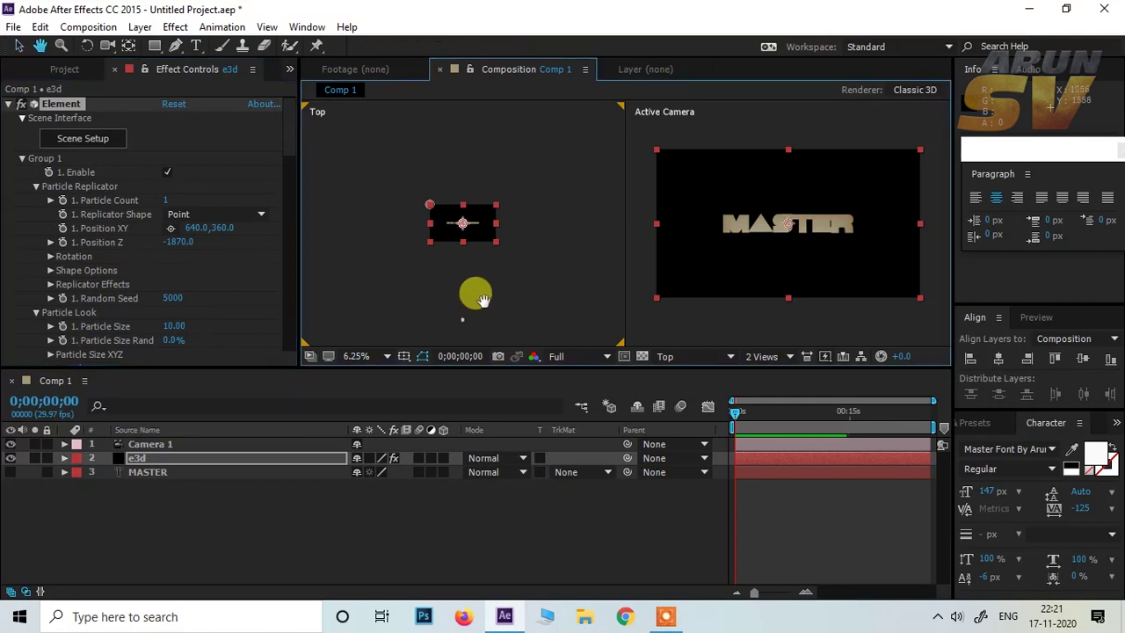
scroll(491, 264, down, 2)
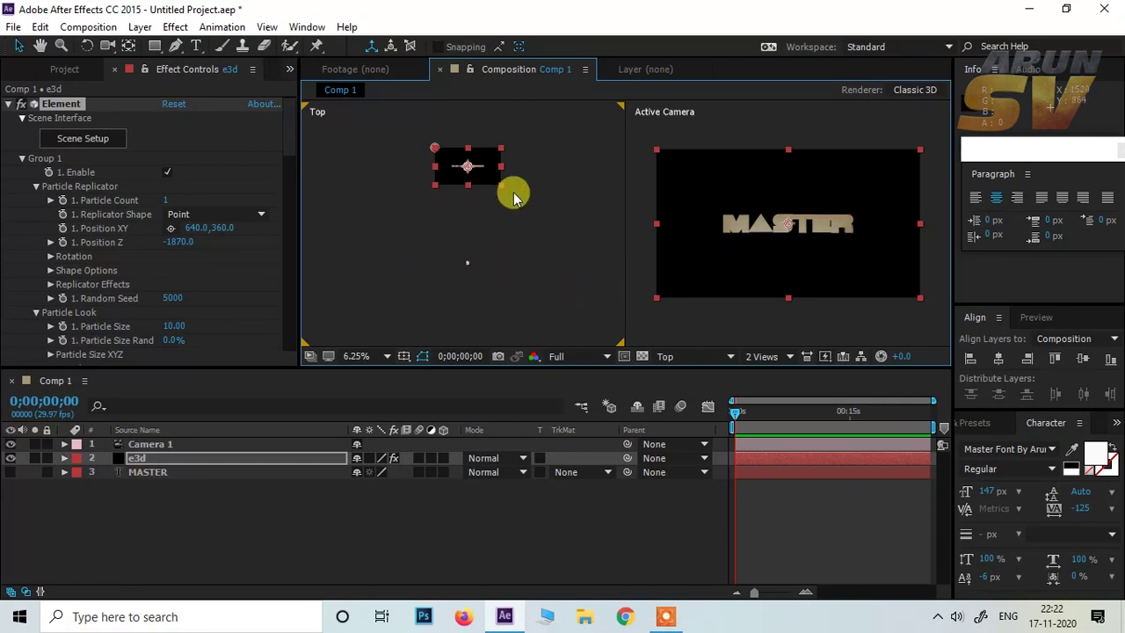
drag(505, 188, 510, 210)
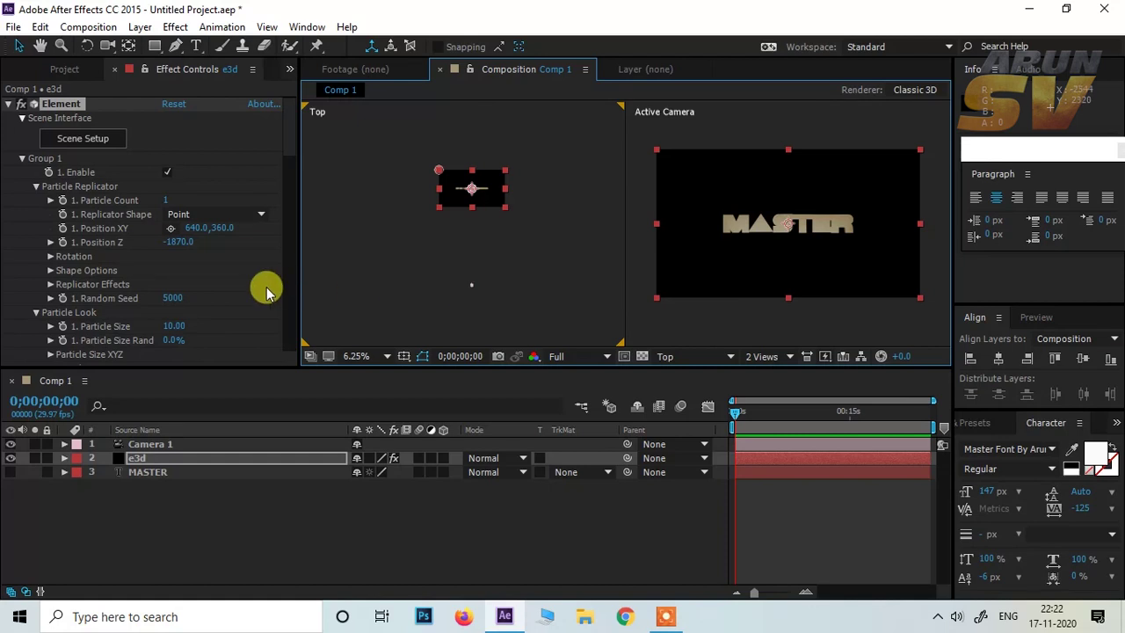
Expand the Group 2 settings of the Element effect on the e3d layer.
scroll(244, 265, down, 2)
scroll(244, 266, up, 2)
scroll(244, 266, down, 8)
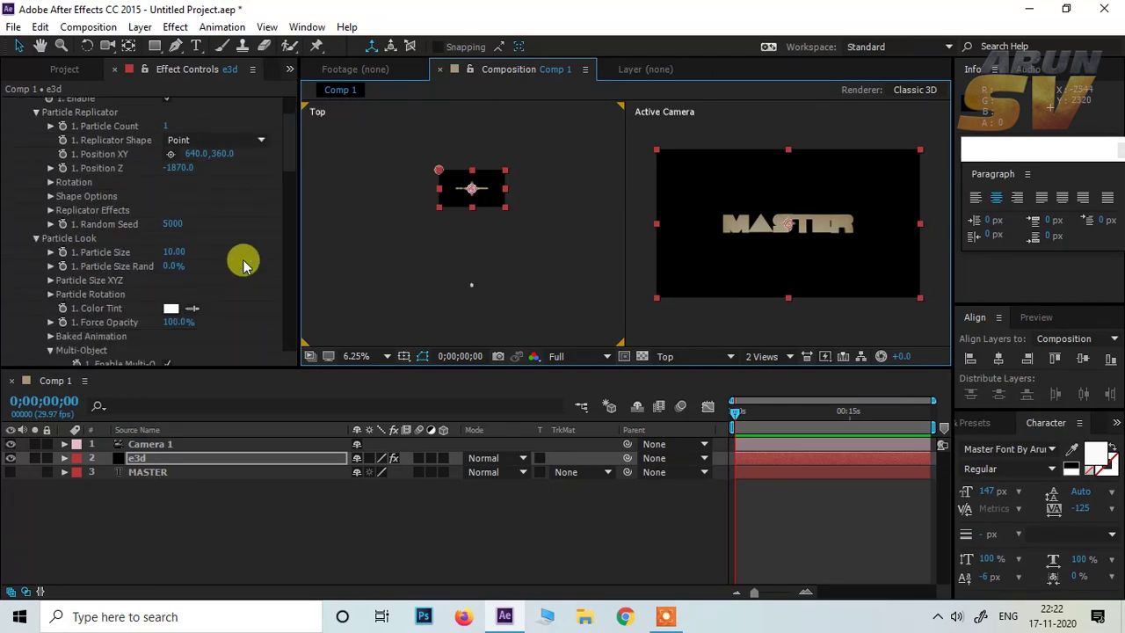
scroll(245, 265, down, 2)
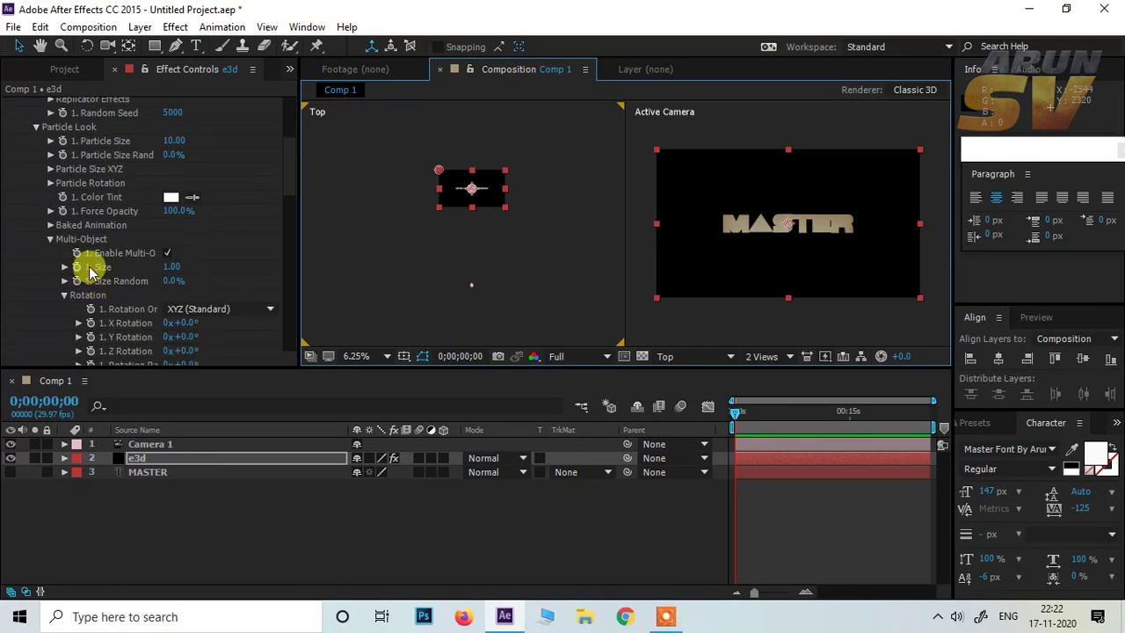
scroll(167, 269, down, 4)
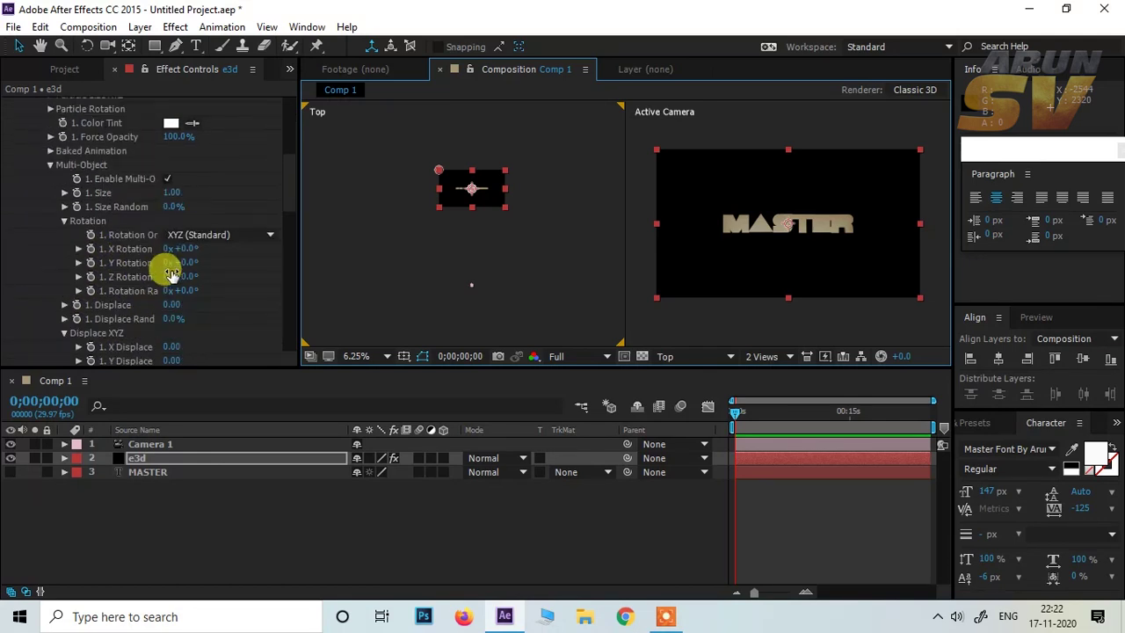
scroll(172, 272, down, 16)
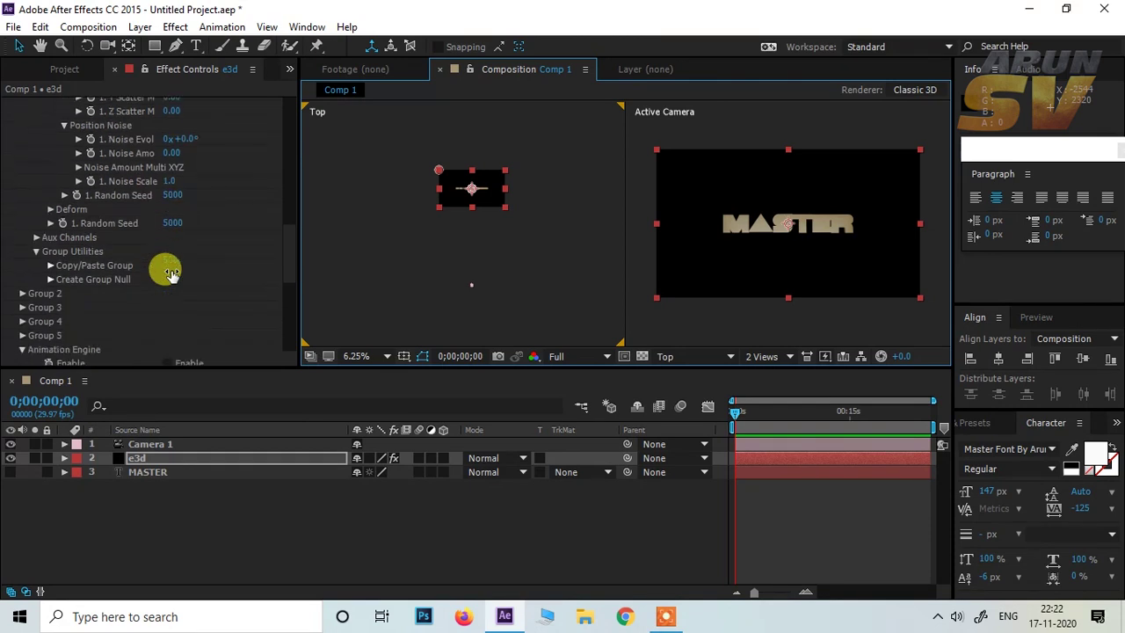
click(22, 256)
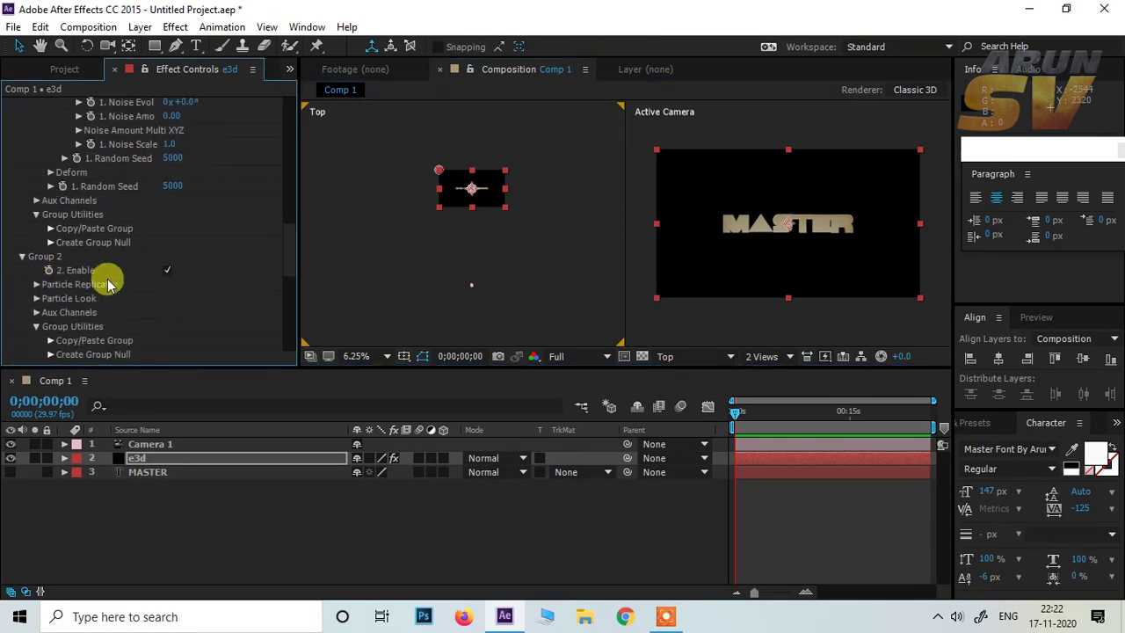
Expand Group 2's Particle Look and Multi-Object settings and enable Multi-Object for that group.
scroll(123, 283, down, 8)
scroll(128, 284, down, 2)
scroll(126, 284, up, 4)
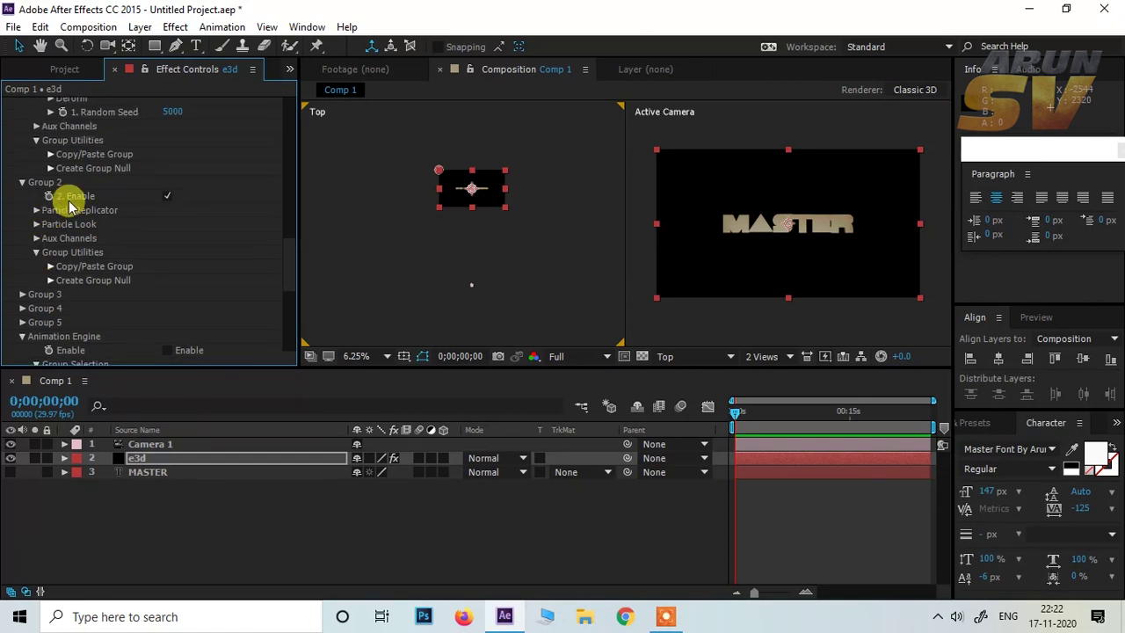
scroll(70, 204, down, 1)
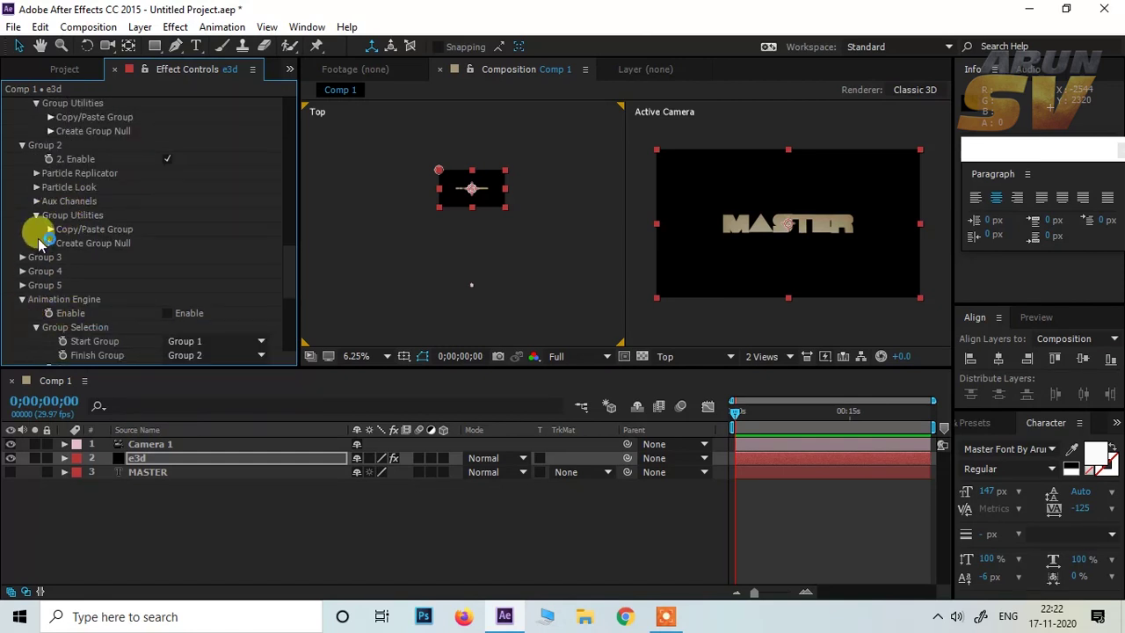
scroll(46, 226, up, 1)
click(35, 225)
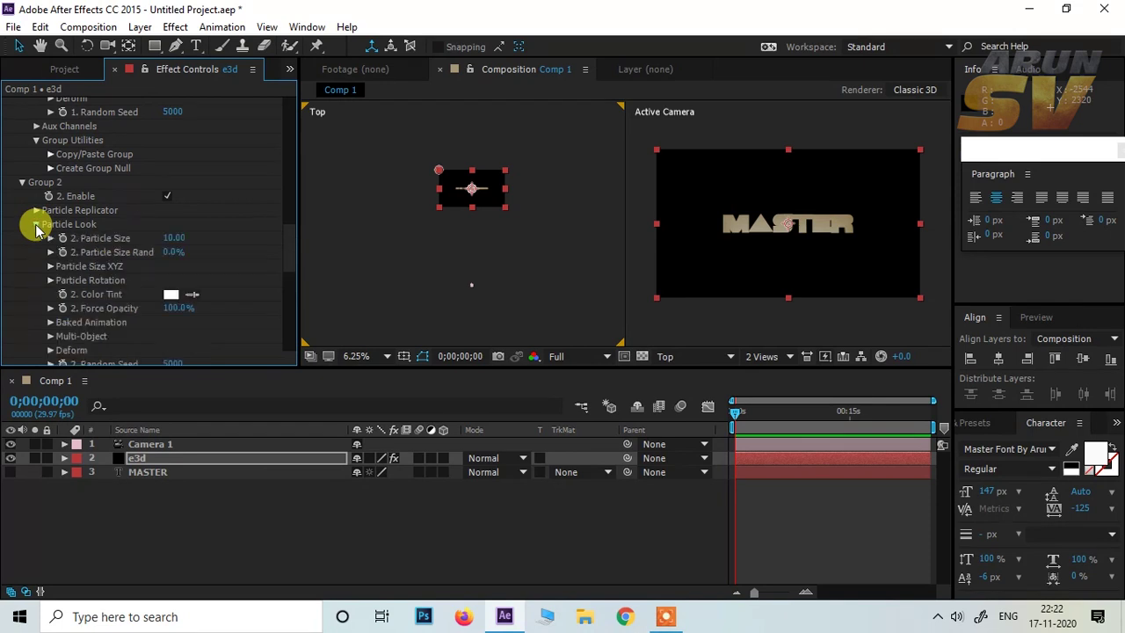
scroll(196, 241, down, 2)
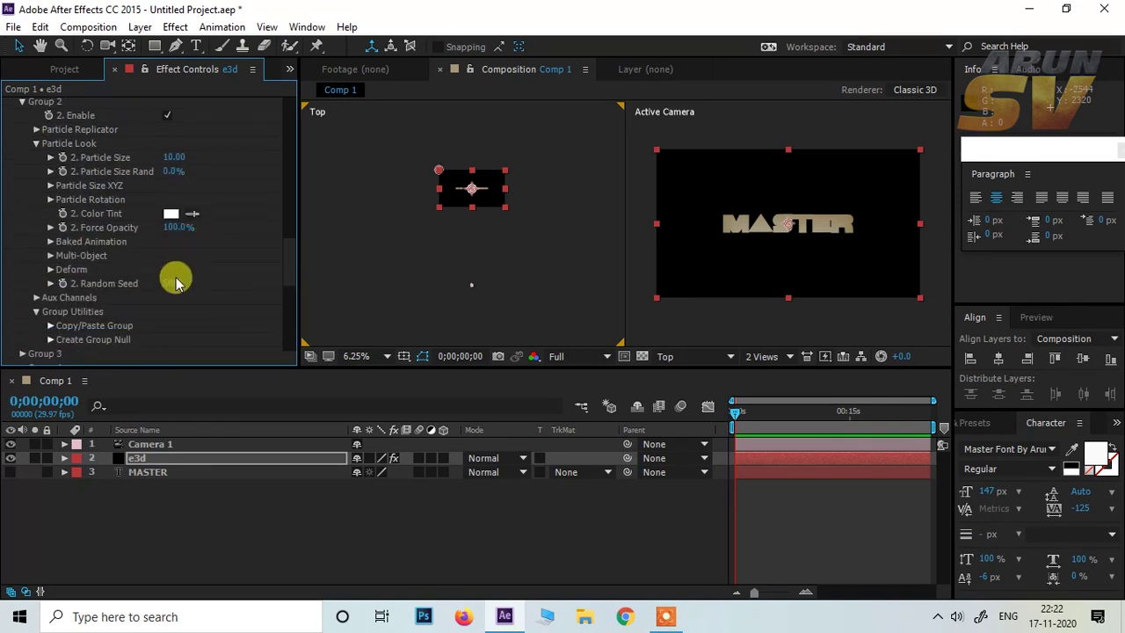
click(49, 256)
click(163, 272)
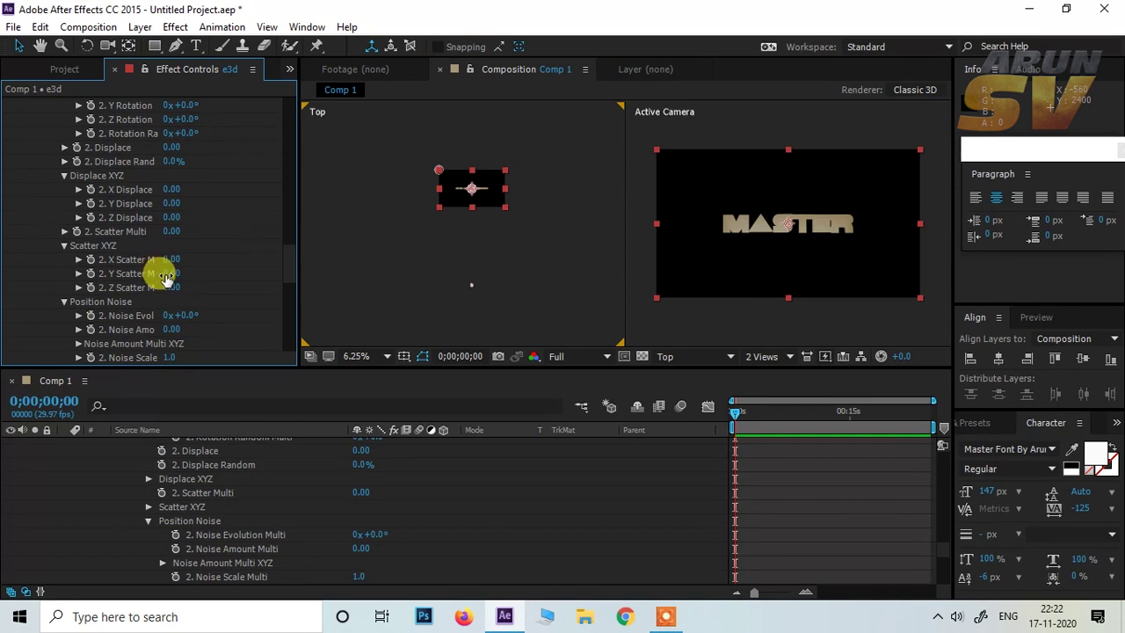
Review Group 2's Multi-Object settings and the Animation Engine options, and expand World Transform to examine its position controls.
scroll(166, 276, down, 3)
scroll(167, 276, up, 15)
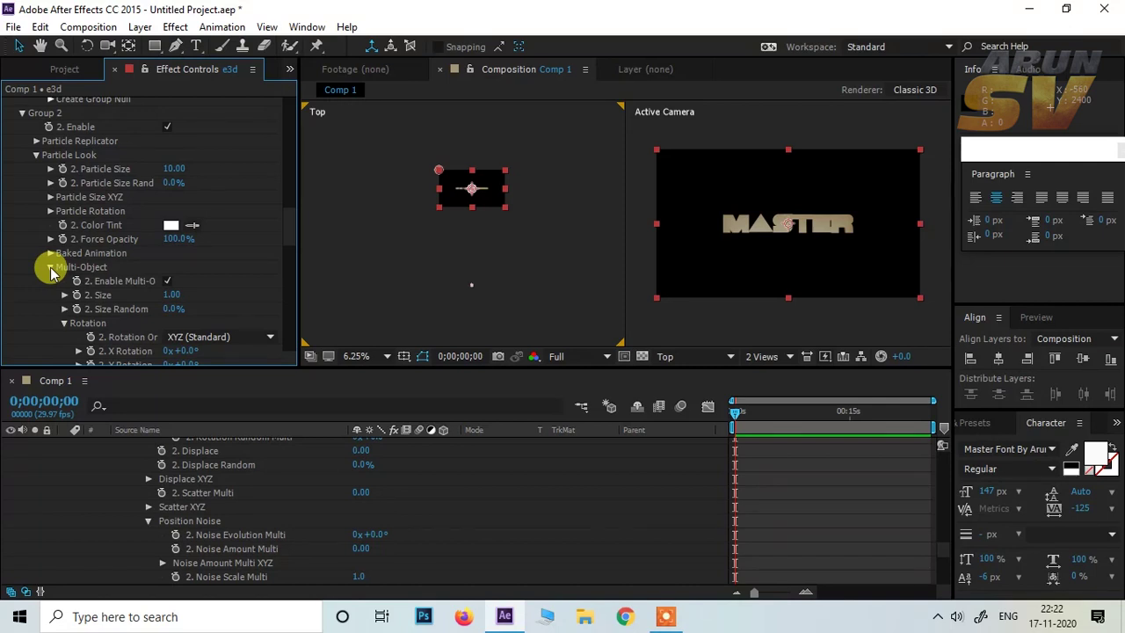
scroll(100, 277, down, 12)
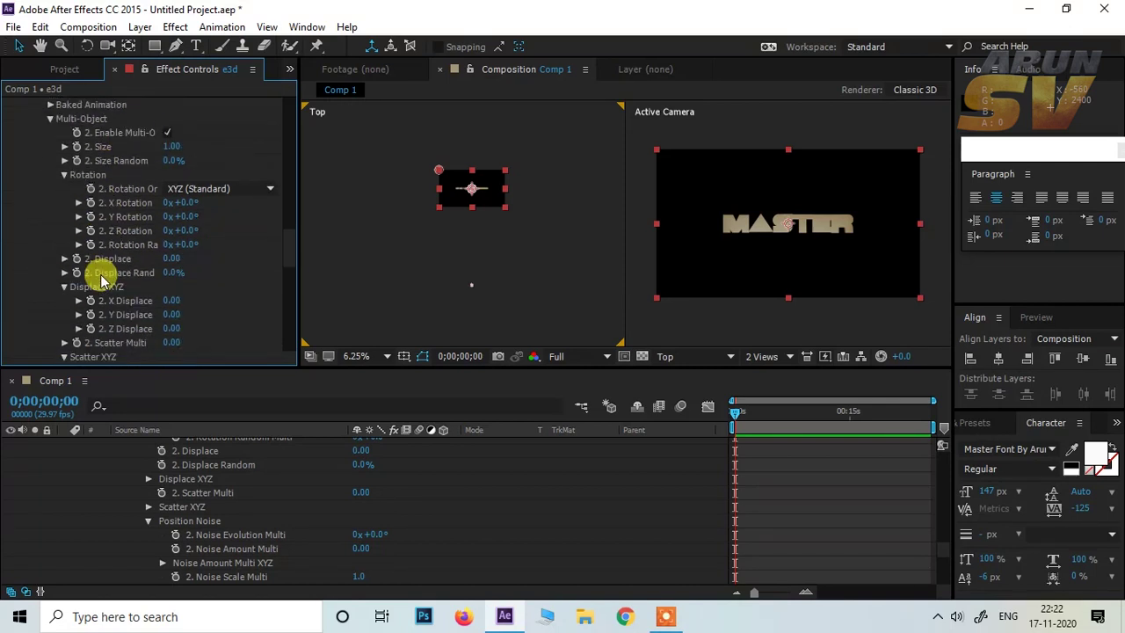
scroll(100, 279, down, 9)
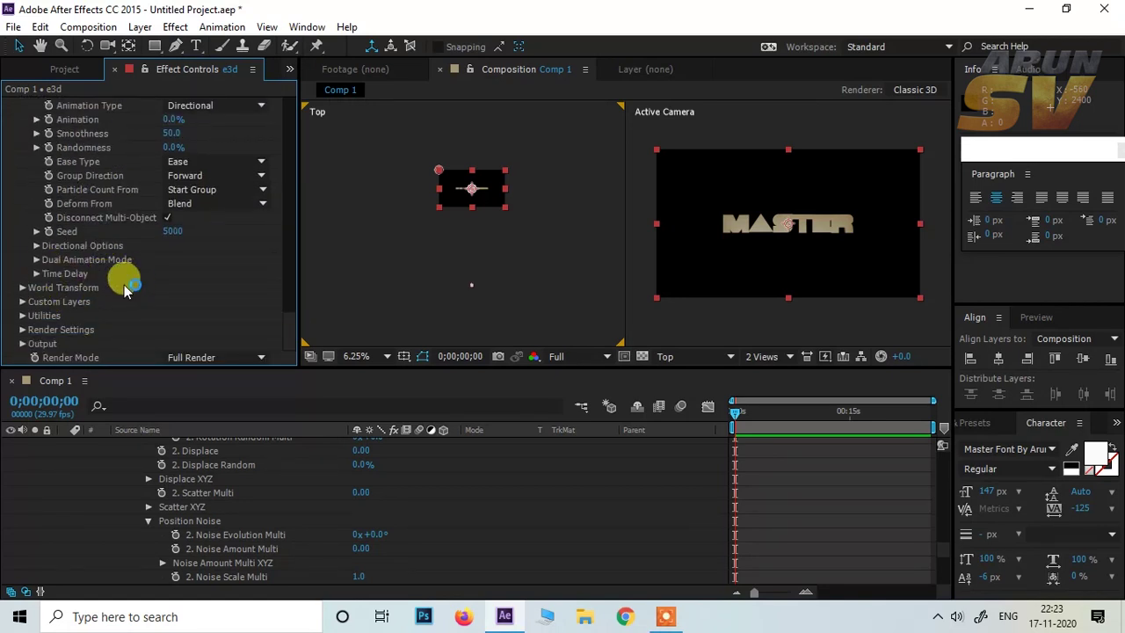
scroll(114, 294, up, 1)
scroll(114, 295, down, 1)
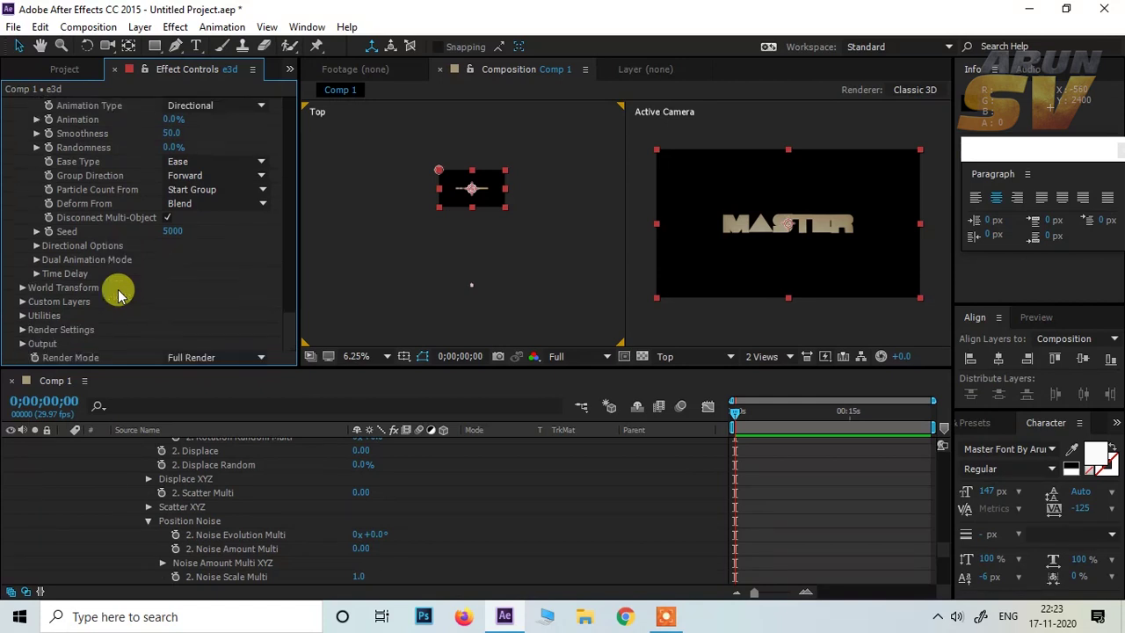
click(22, 288)
scroll(74, 297, down, 1)
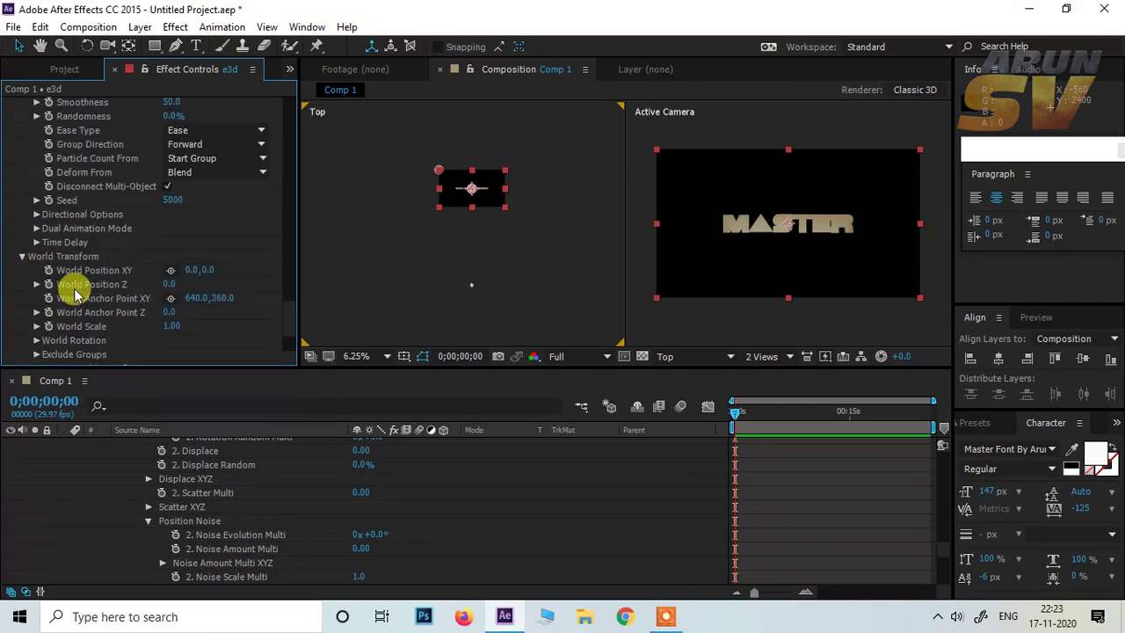
Enable Element's Animation Engine and hide the Mode and TrkMat columns in the timeline.
scroll(75, 296, up, 1)
scroll(74, 296, up, 4)
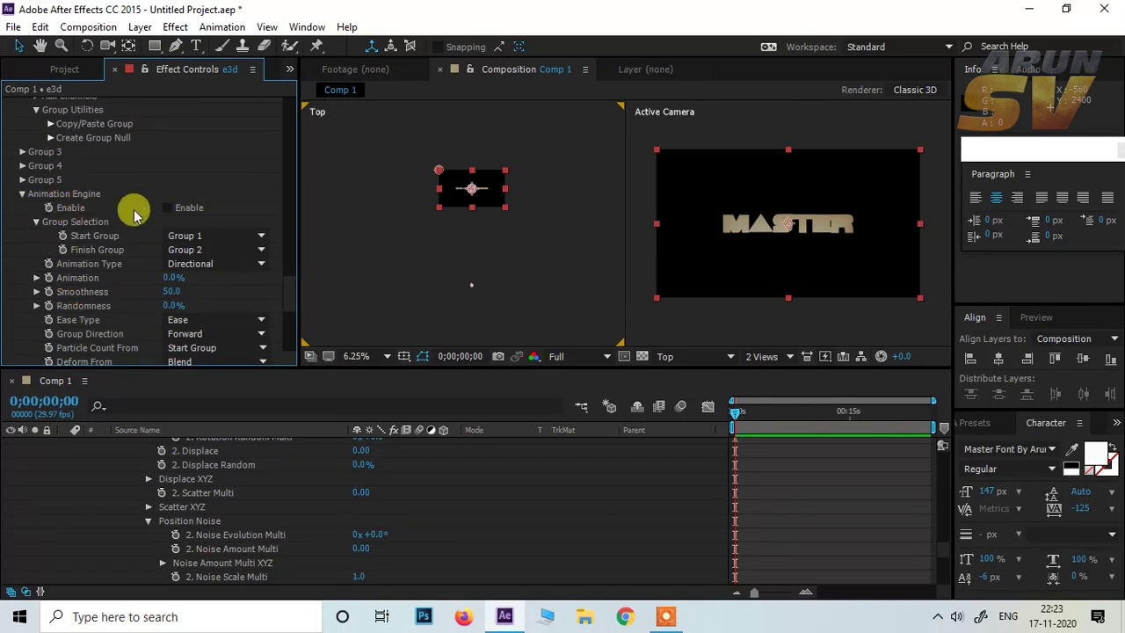
click(167, 208)
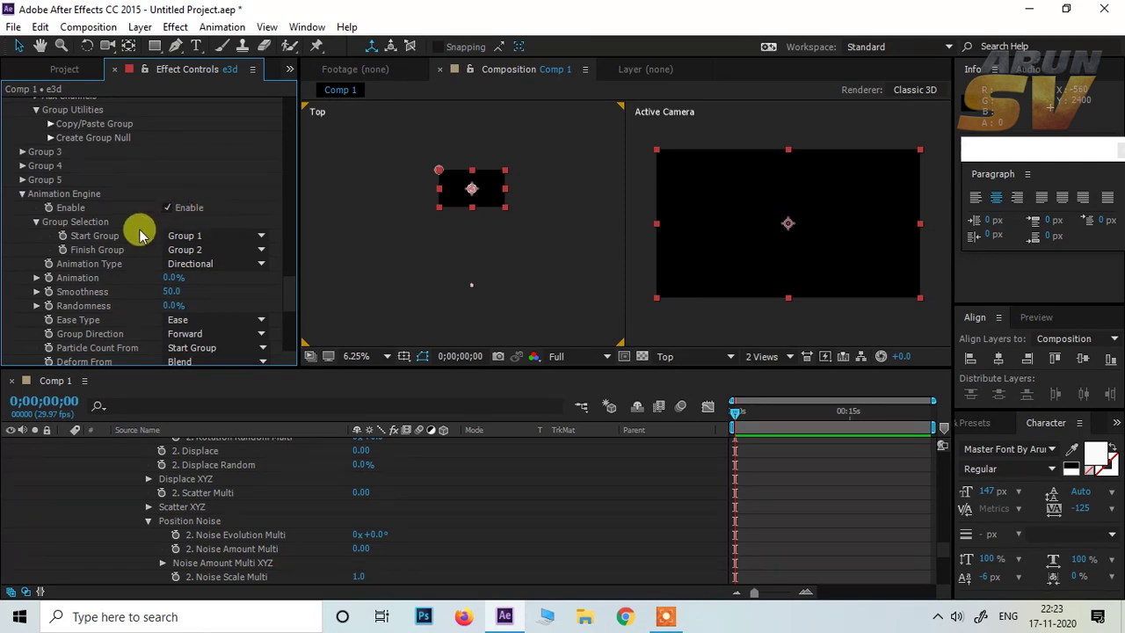
click(733, 415)
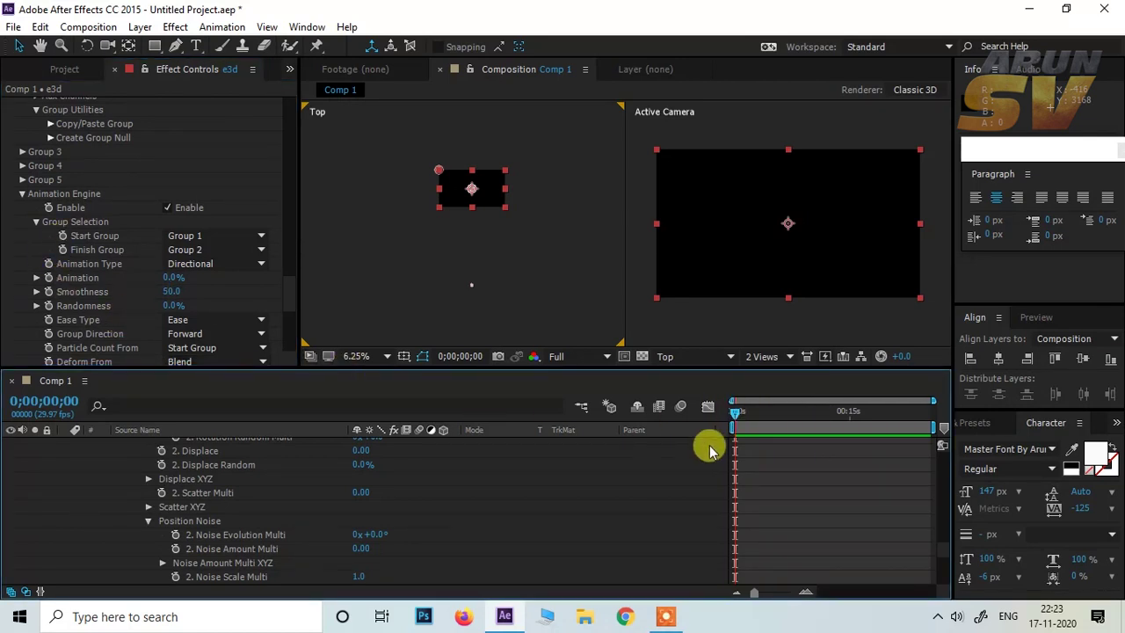
right_click(564, 430)
click(600, 437)
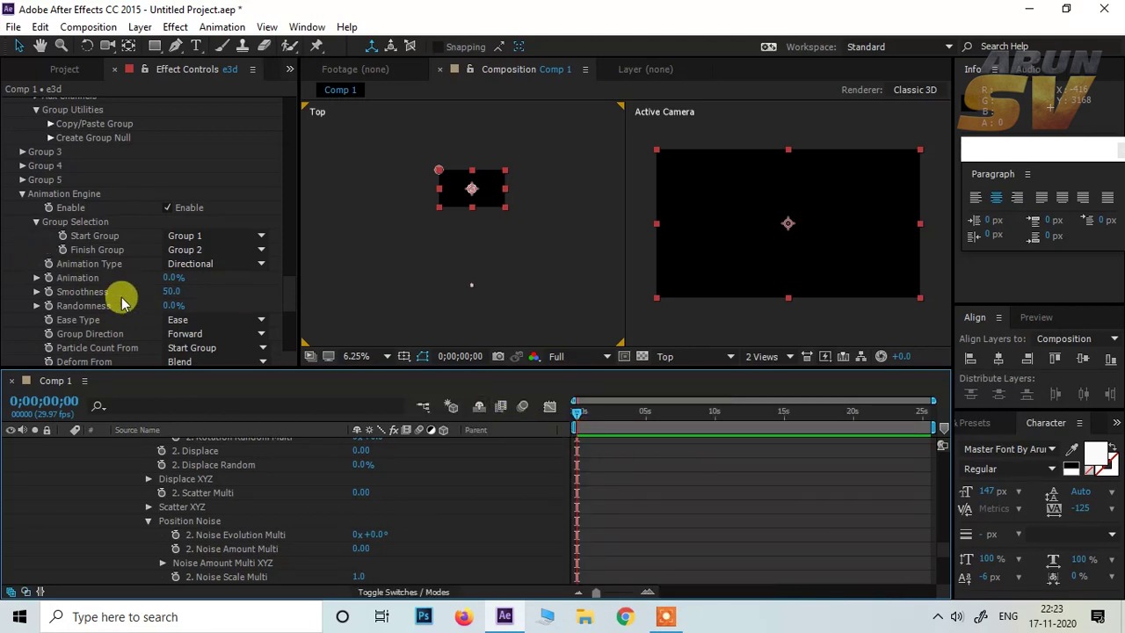
Keyframe the Animation Engine's Animation from 0% at 0;00;00;00 to 100% at 0;00;05;02.
click(48, 277)
drag(578, 418, 651, 416)
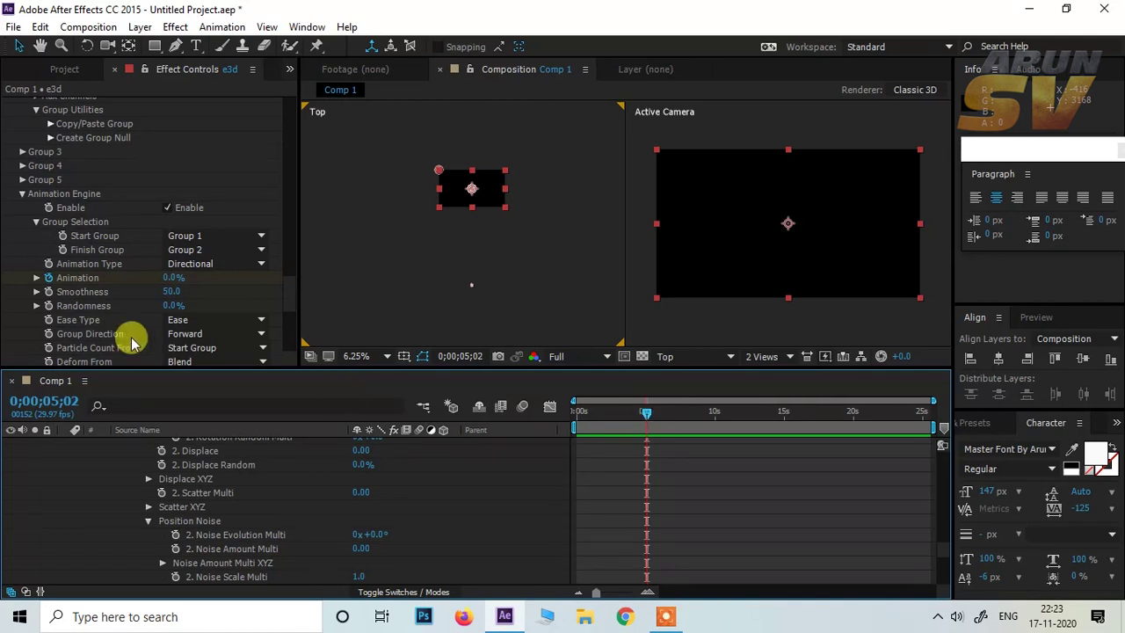
drag(176, 277, 301, 276)
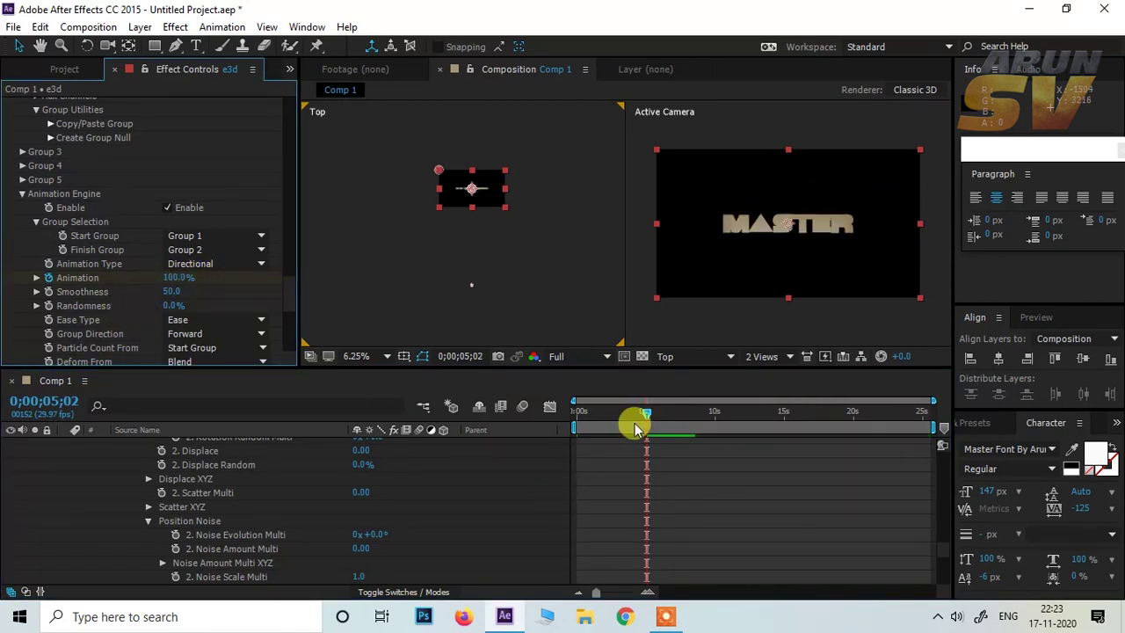
Preview the directional letter animation from the start of the composition and inspect it in the Top view.
drag(647, 418, 567, 437)
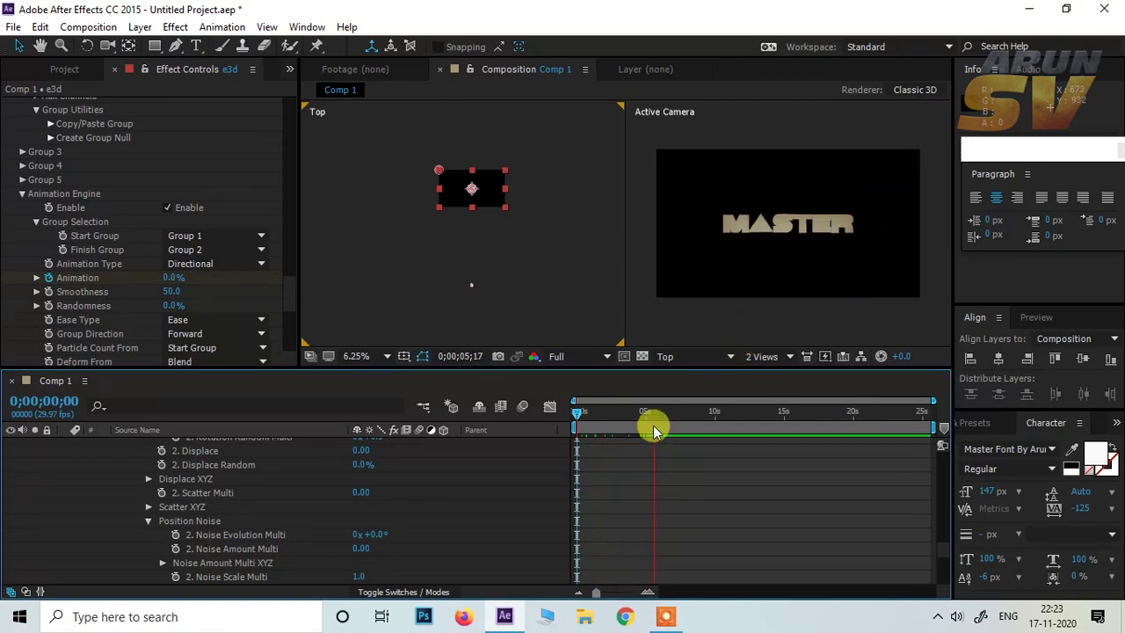
click(576, 415)
drag(570, 422, 610, 403)
scroll(486, 194, up, 1)
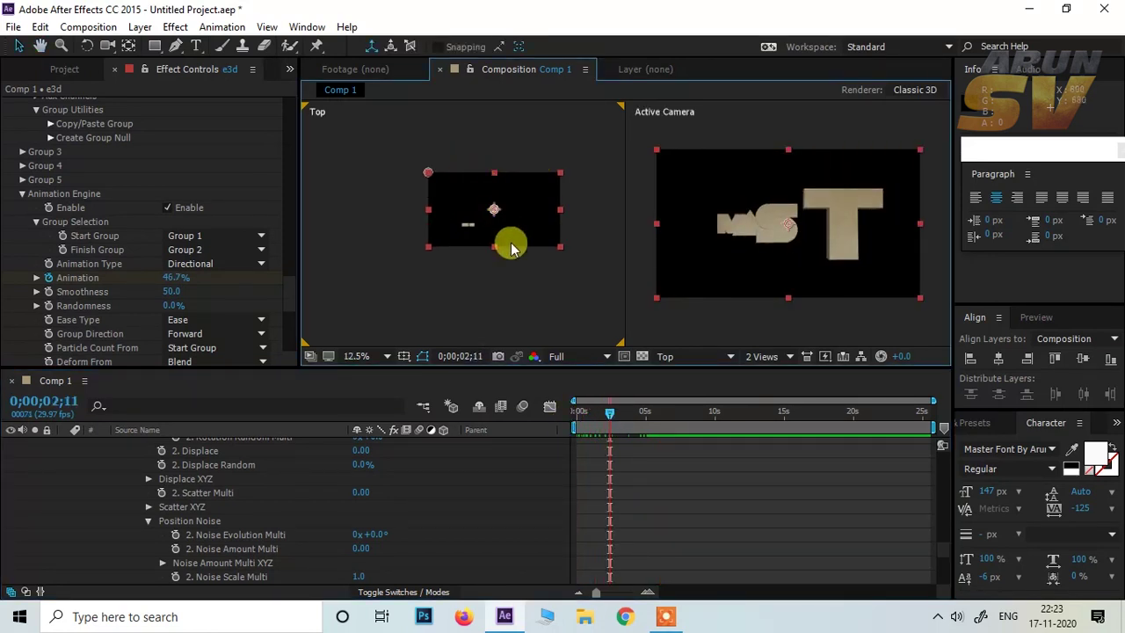
scroll(535, 243, up, 2)
drag(618, 416, 587, 429)
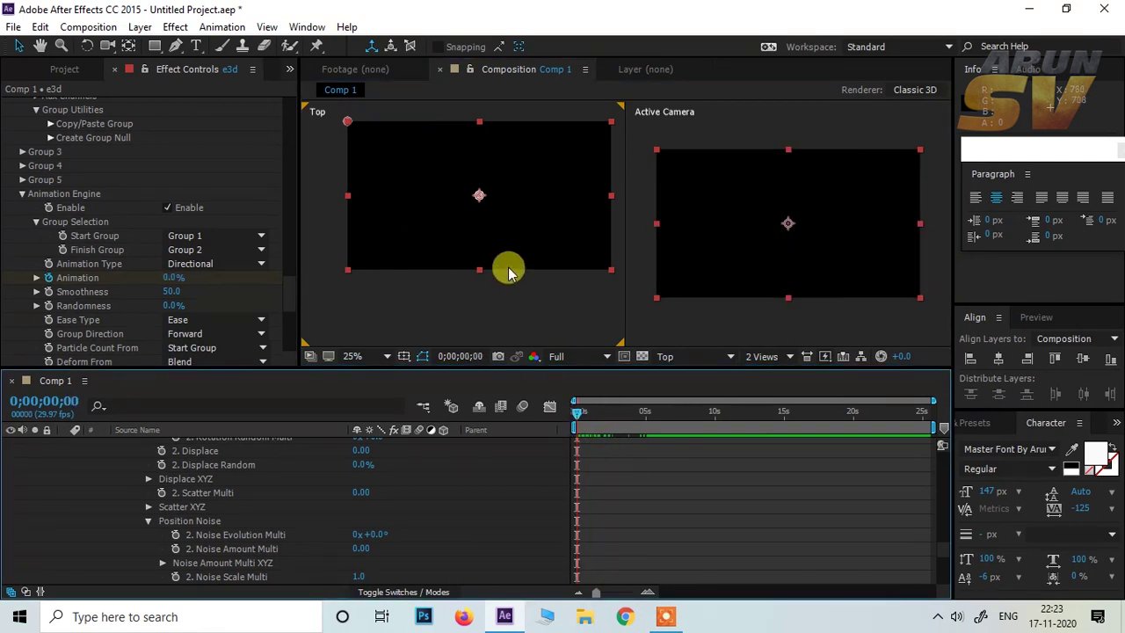
scroll(501, 266, down, 2)
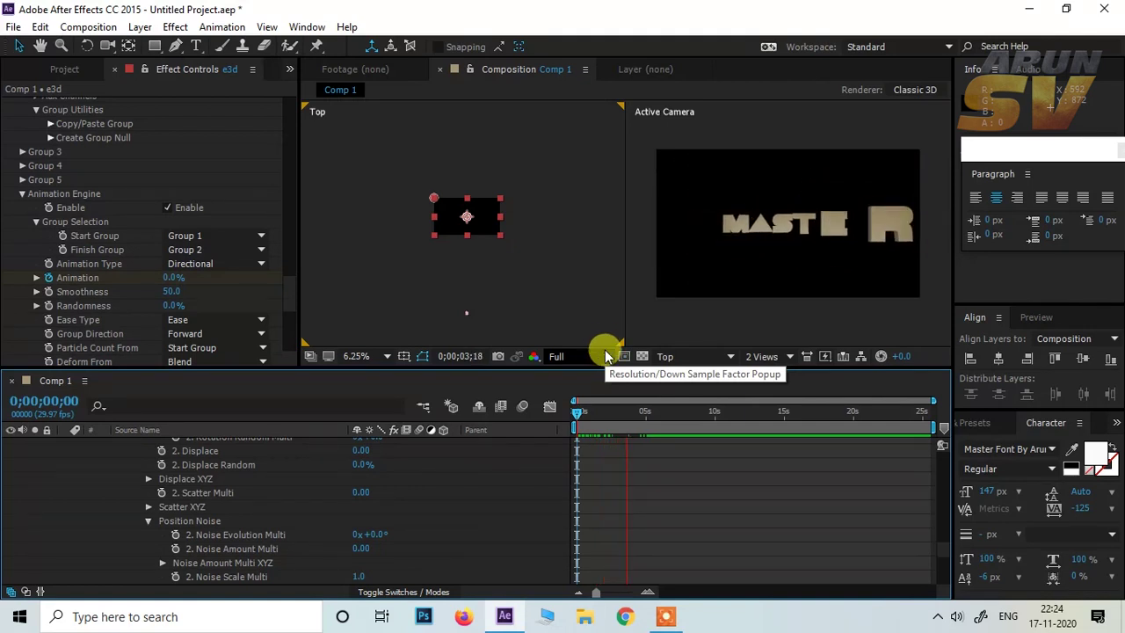
click(573, 414)
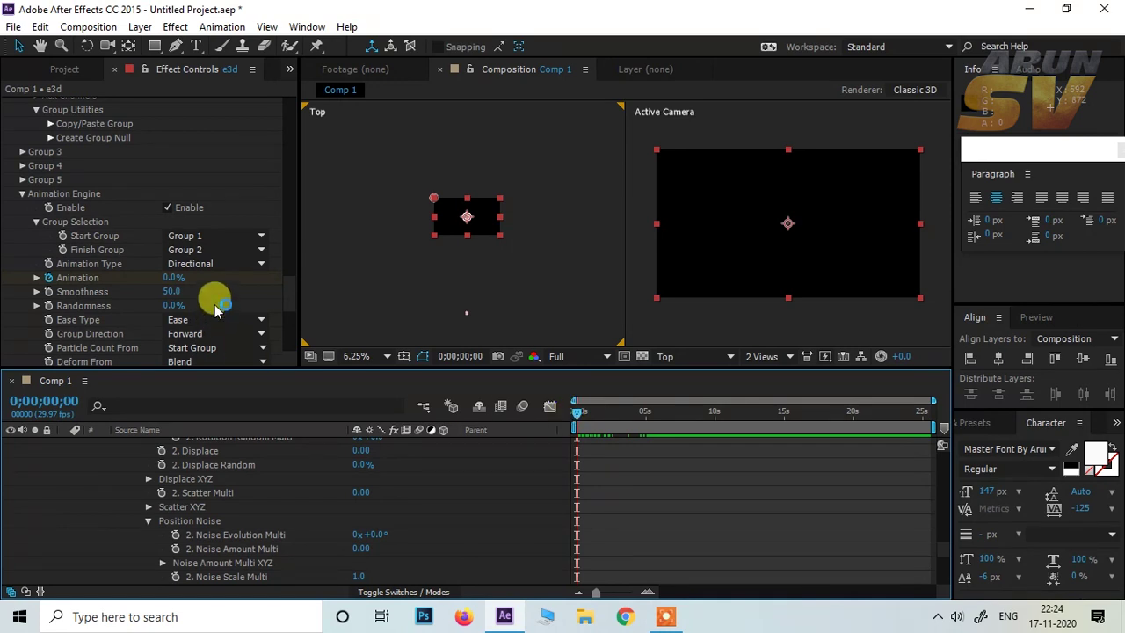
Set the Animation Engine's Animation Type to Uniform and preview the title animation from the first frame.
click(581, 413)
drag(591, 418, 622, 419)
drag(173, 277, 189, 271)
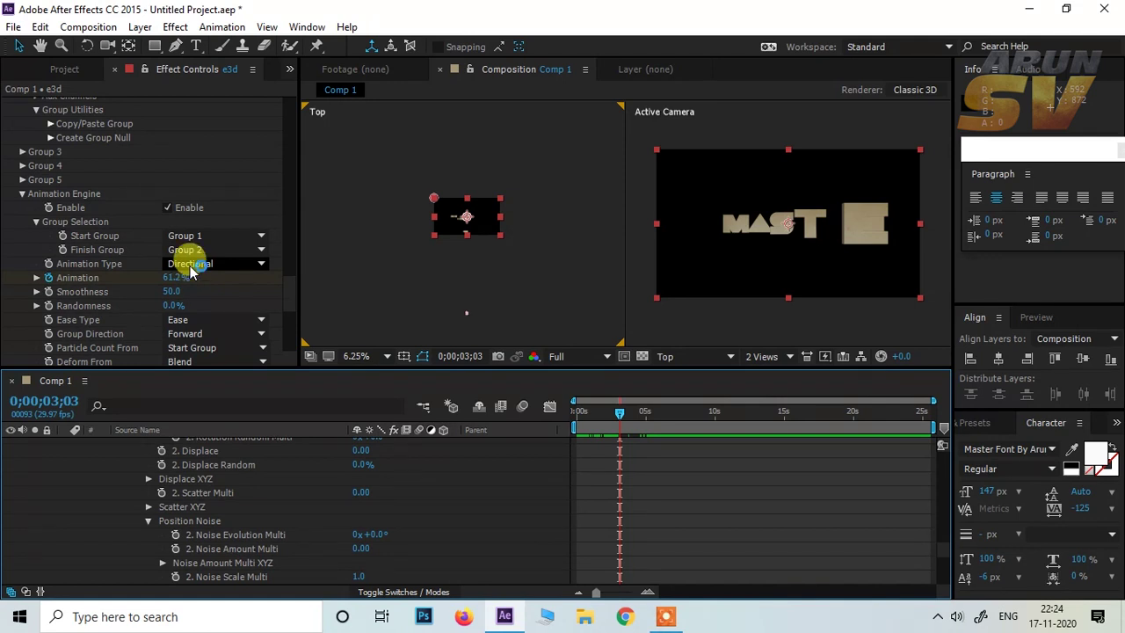
click(190, 265)
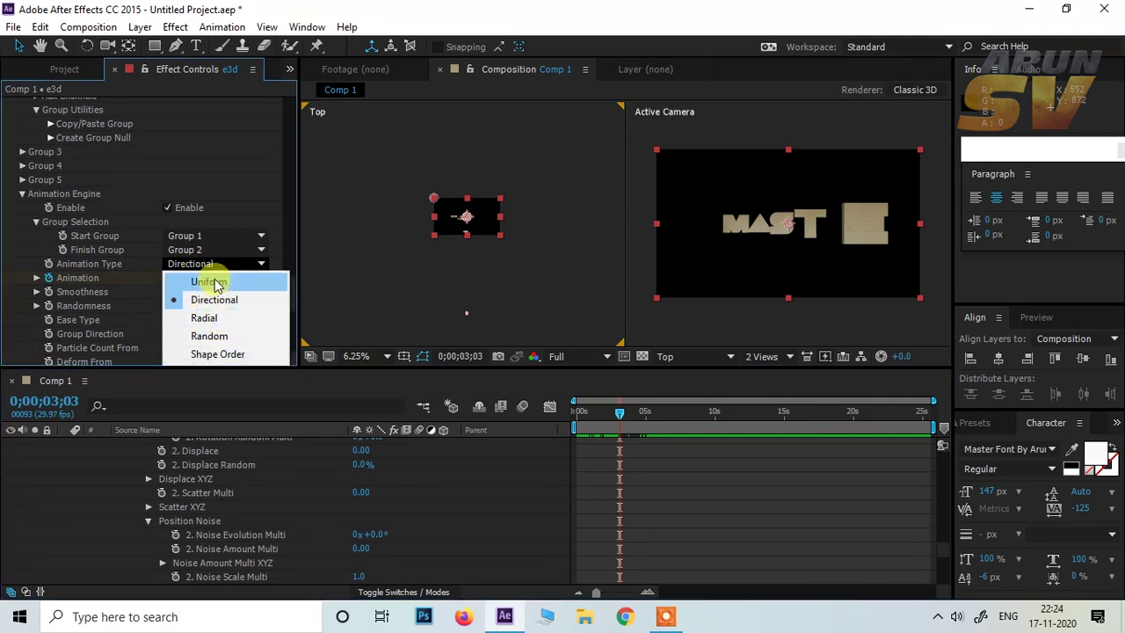
click(213, 283)
drag(631, 426, 550, 429)
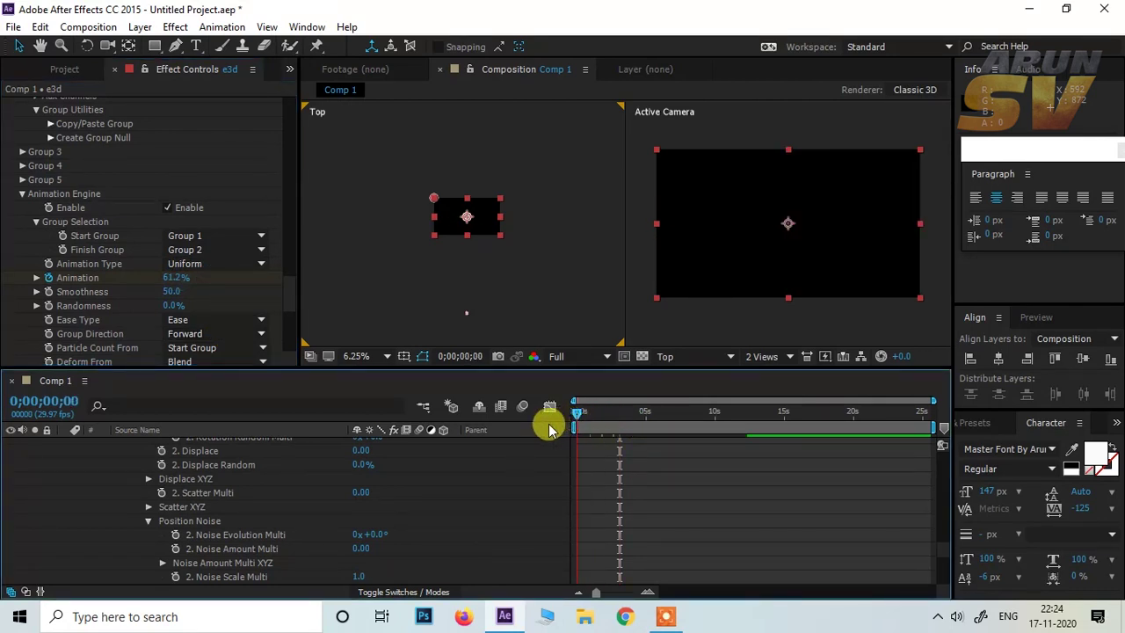
key(space)
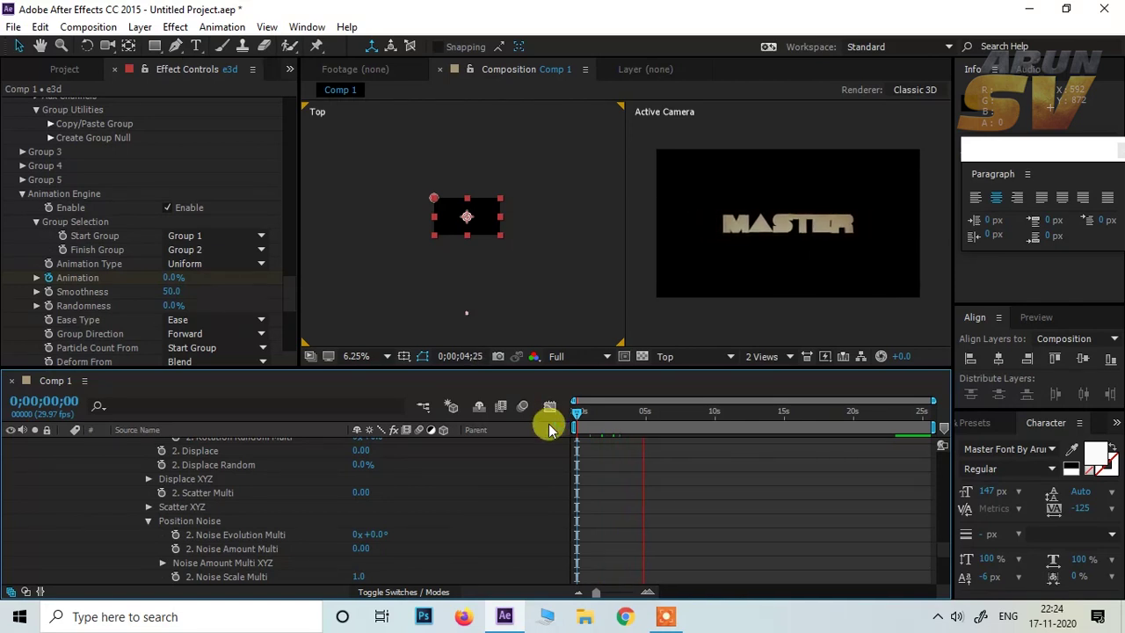
click(579, 428)
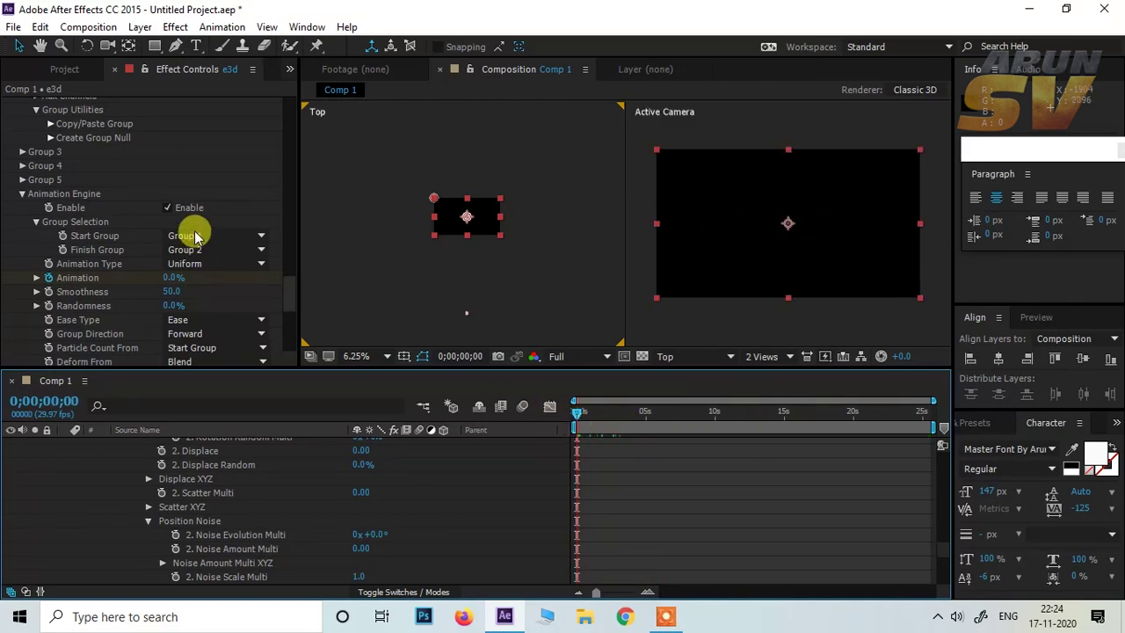
Set the Animation Engine's Animation Type to Radial and preview the animation from the start.
click(185, 263)
click(207, 318)
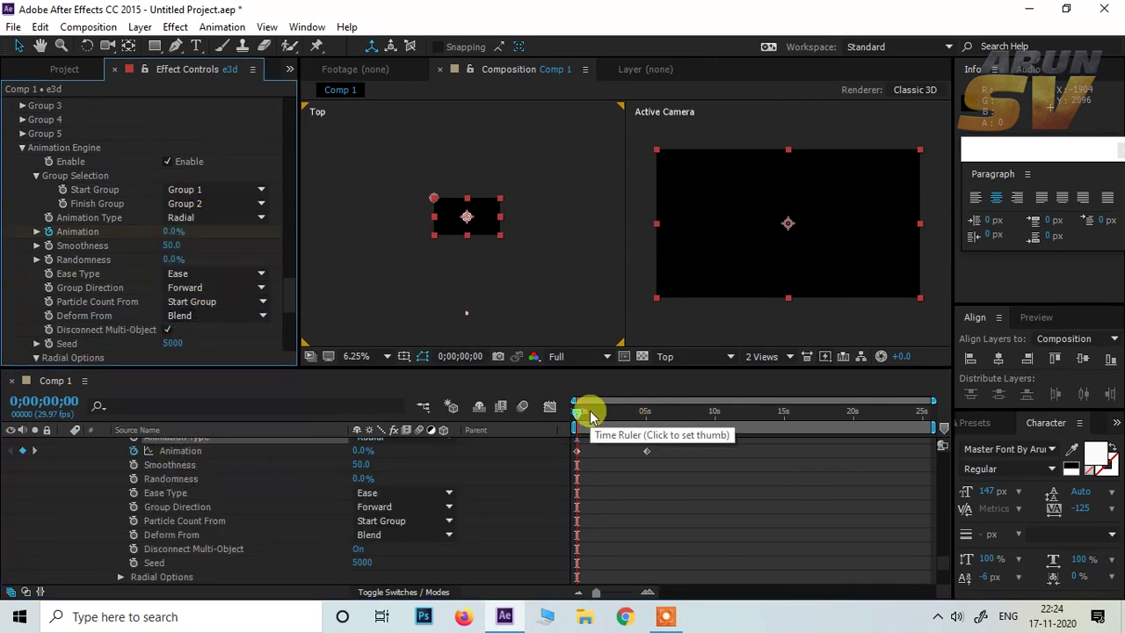
key(space)
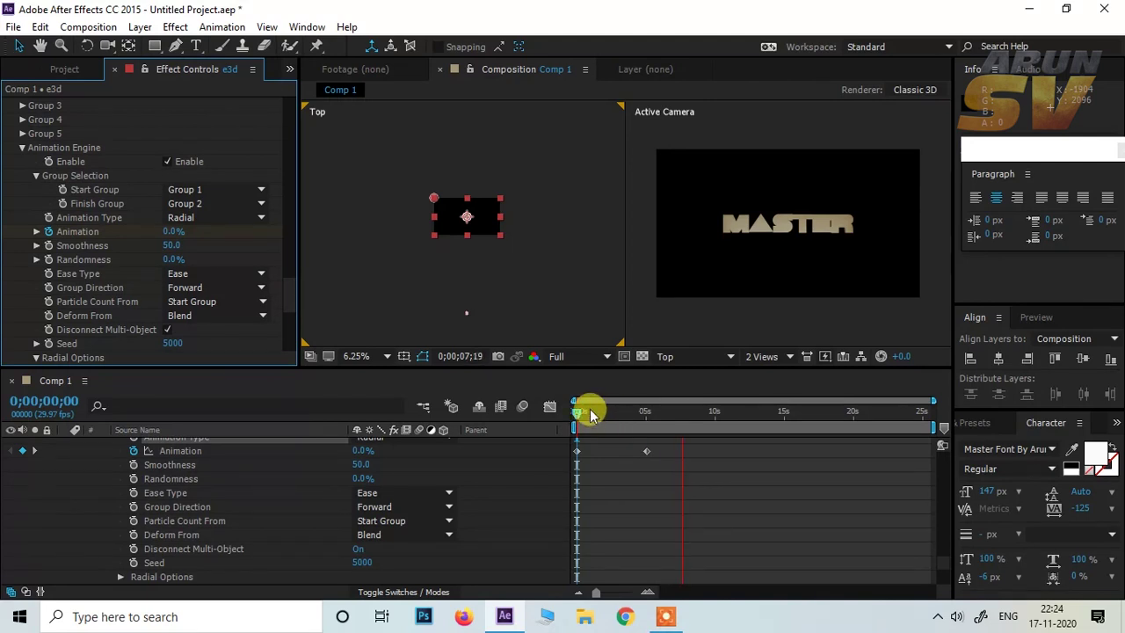
click(589, 412)
drag(589, 413, 576, 414)
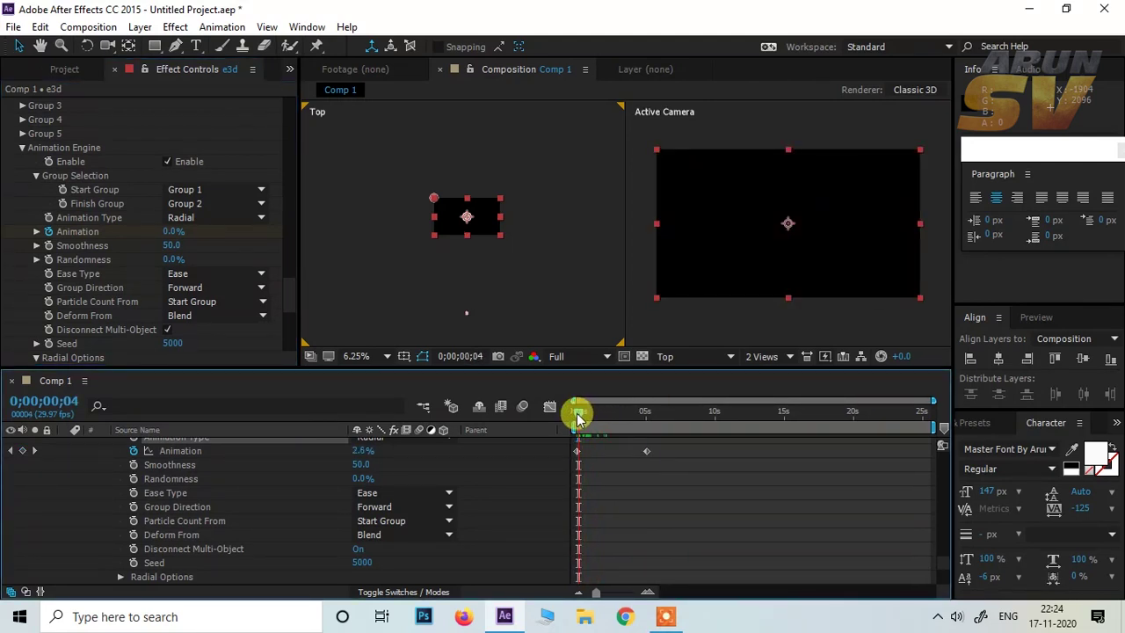
Set the Animation Engine's Animation Type to Random and preview the title animation from the first frame.
click(232, 218)
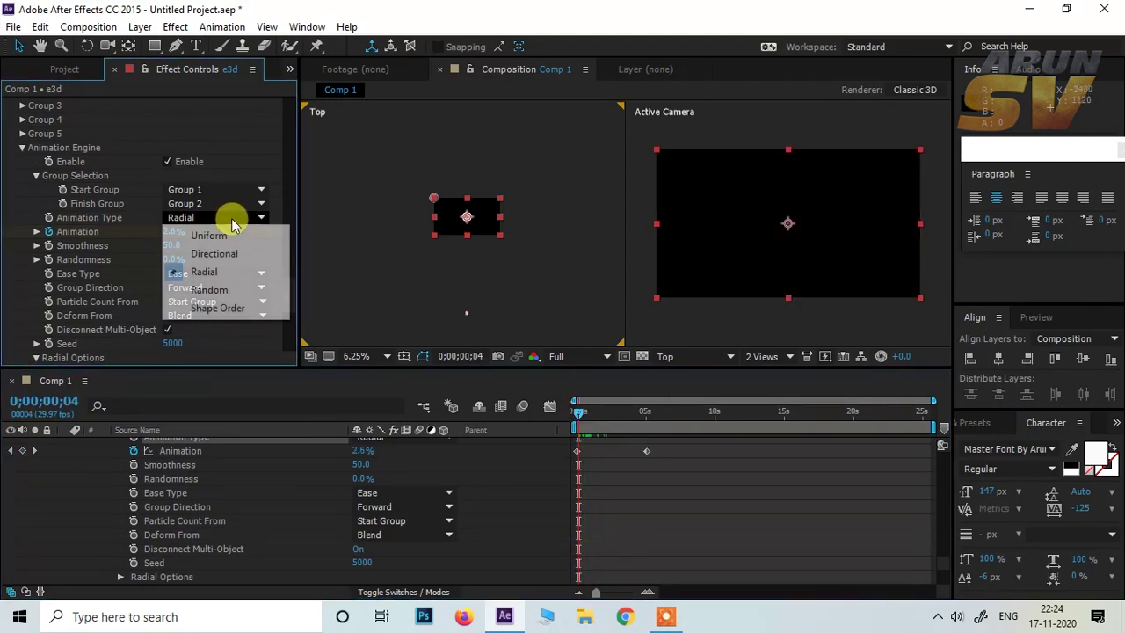
click(235, 290)
drag(577, 411, 559, 420)
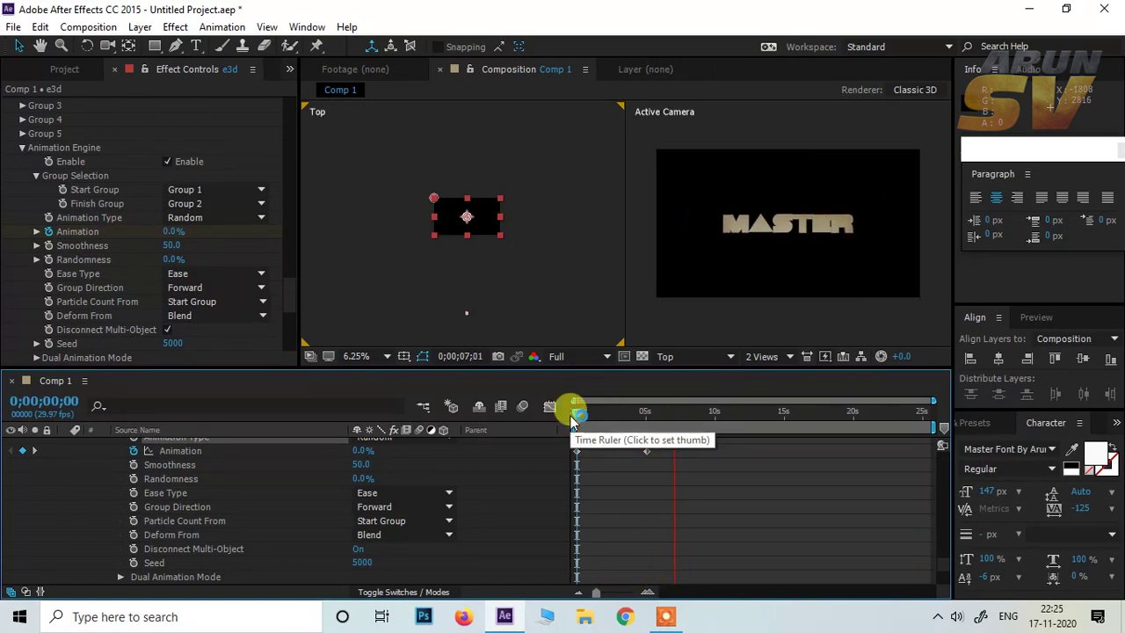
click(572, 410)
Move the Animation's 100% keyframe earlier to about 2.5 seconds, preview the faster animation, and stop at 0;00;01;15.
drag(648, 452, 621, 458)
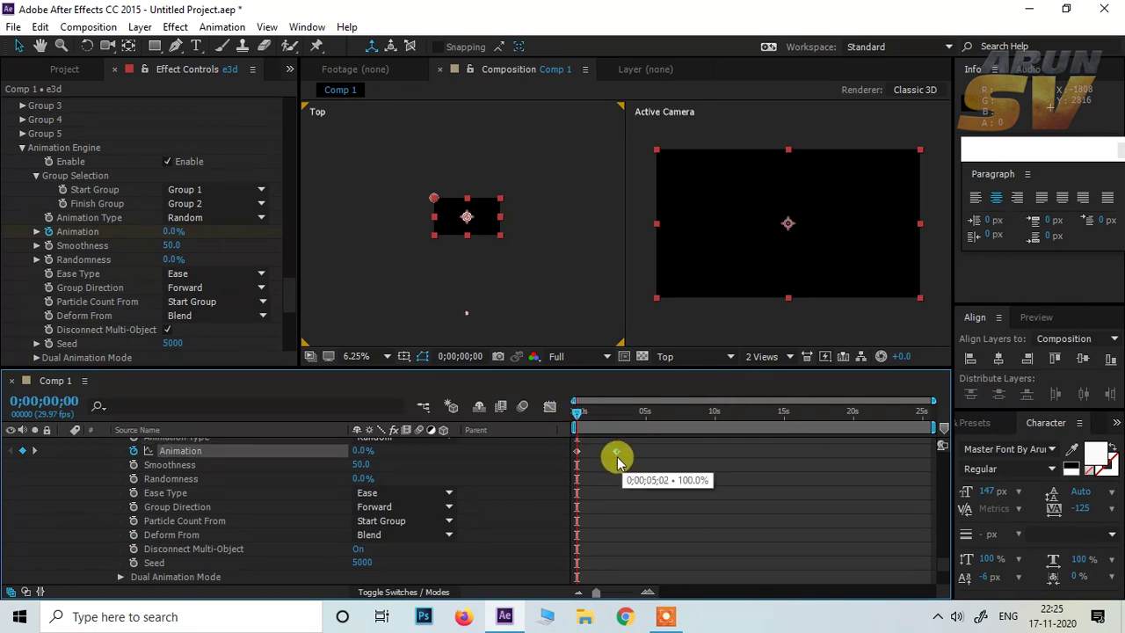
drag(615, 463, 614, 462)
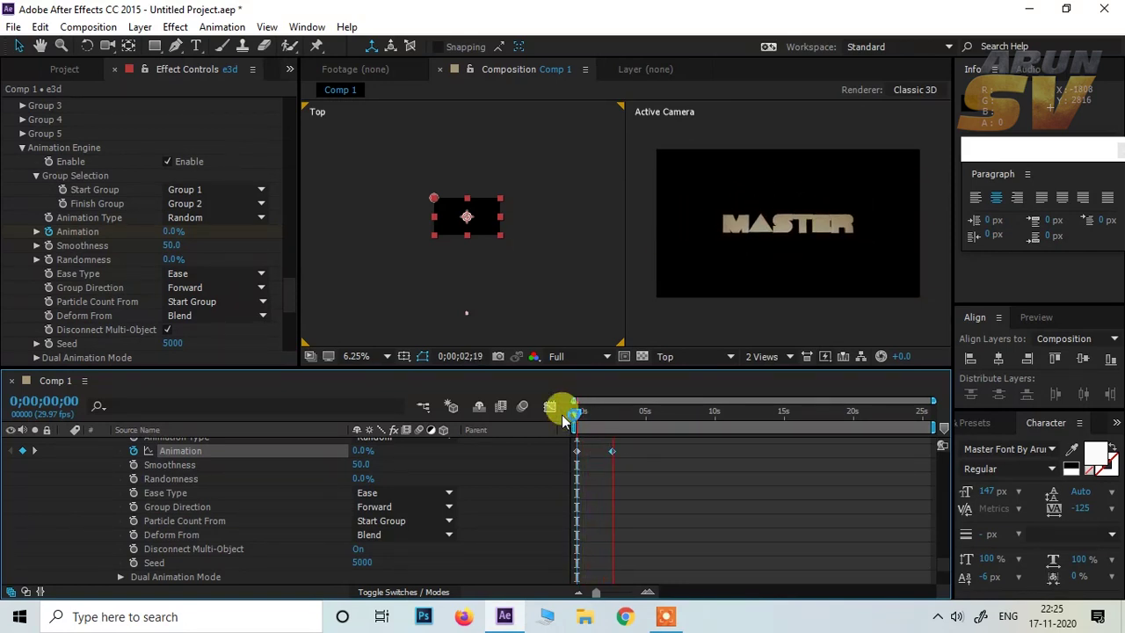
drag(562, 418, 598, 420)
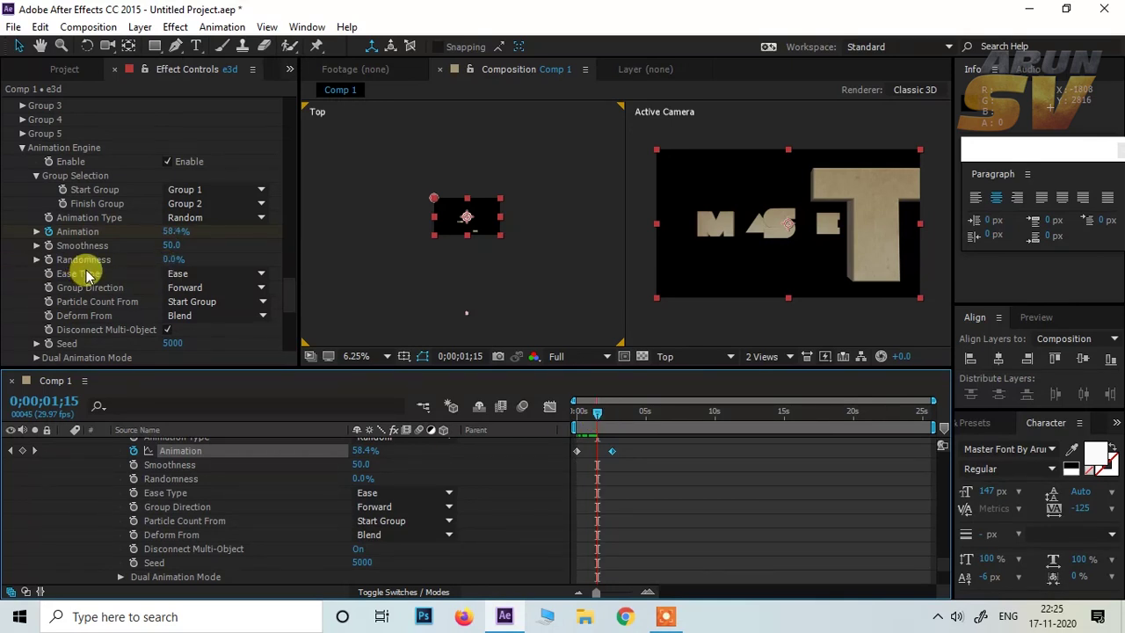
scroll(88, 275, down, 12)
scroll(99, 275, up, 12)
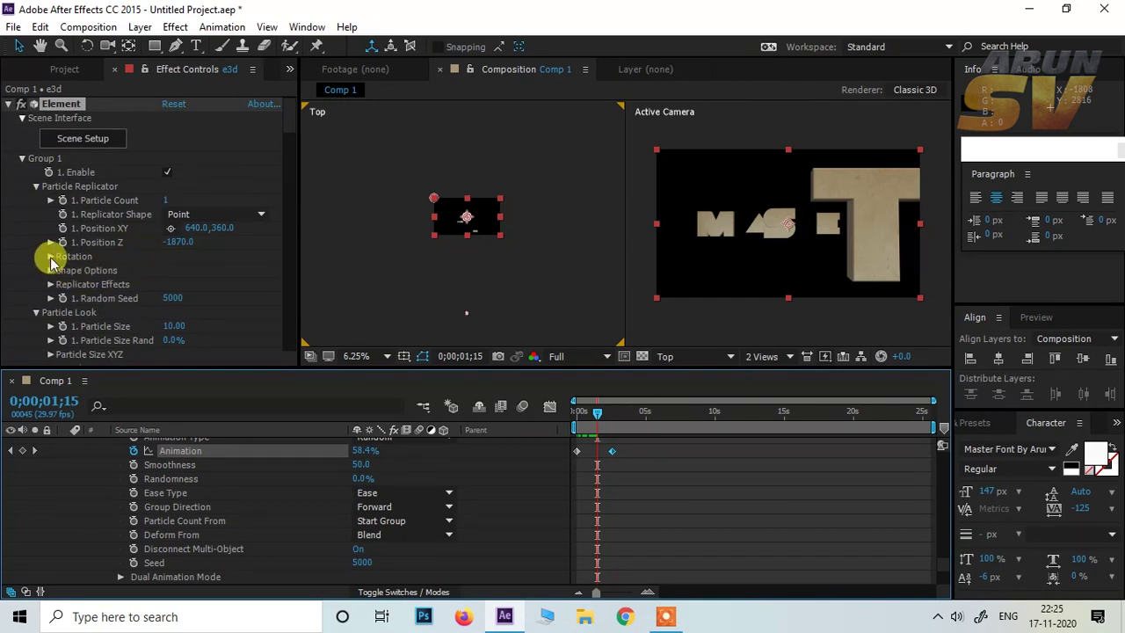
click(50, 256)
scroll(230, 261, down, 1)
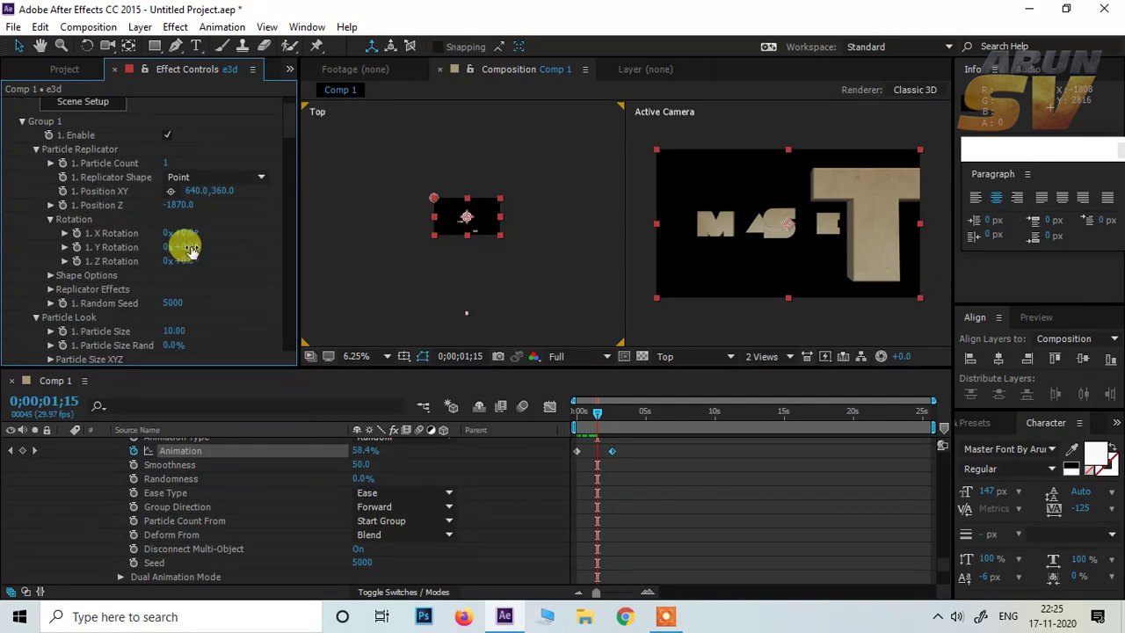
drag(171, 247, 197, 249)
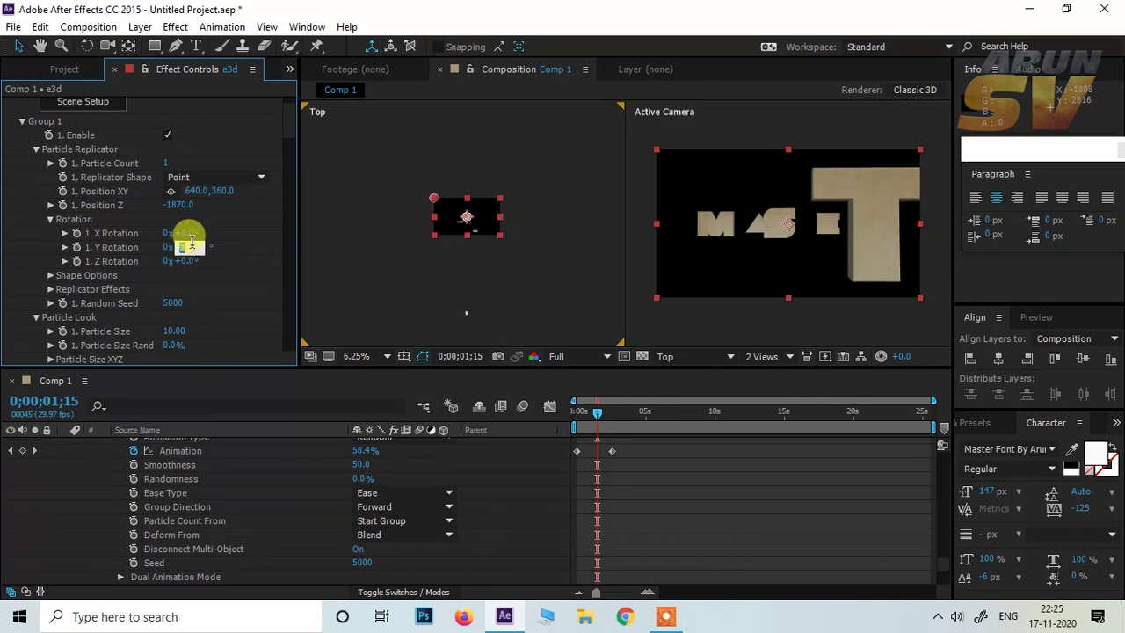
key(Return)
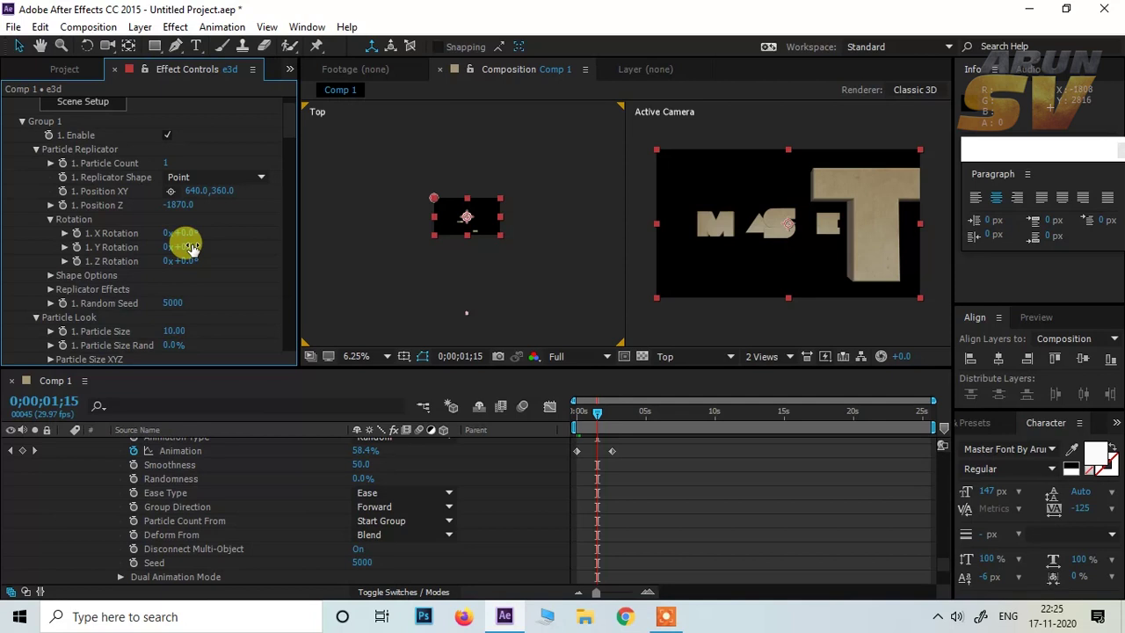
Set Group 1's Multi-Object X Rotation to 135°.
scroll(192, 247, down, 4)
scroll(192, 247, down, 1)
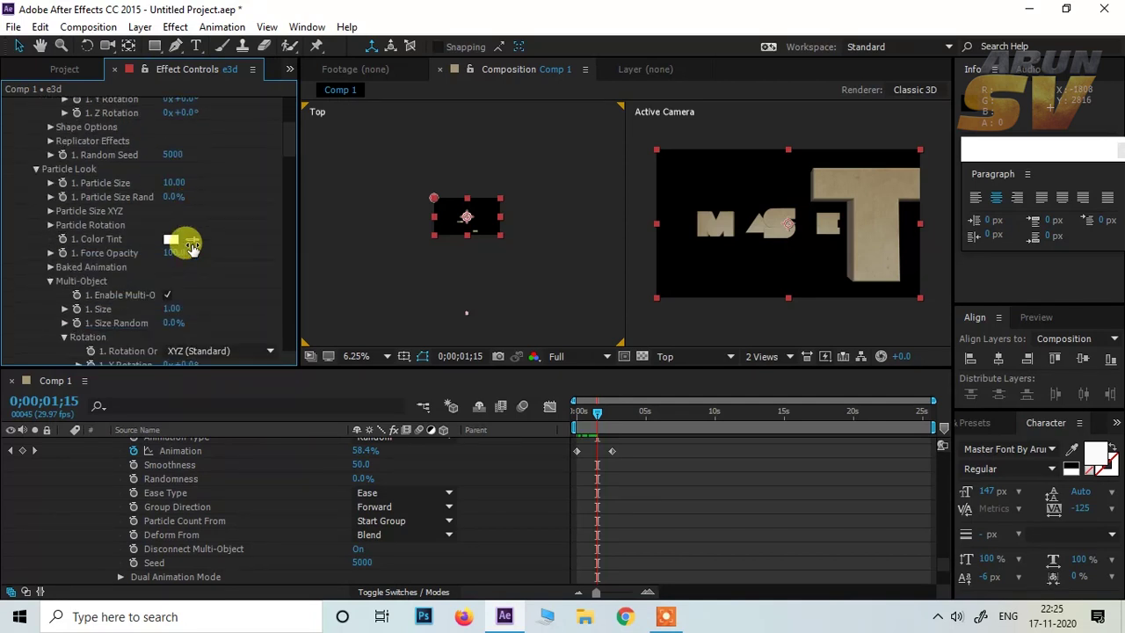
scroll(123, 299, down, 1)
scroll(123, 299, down, 1)
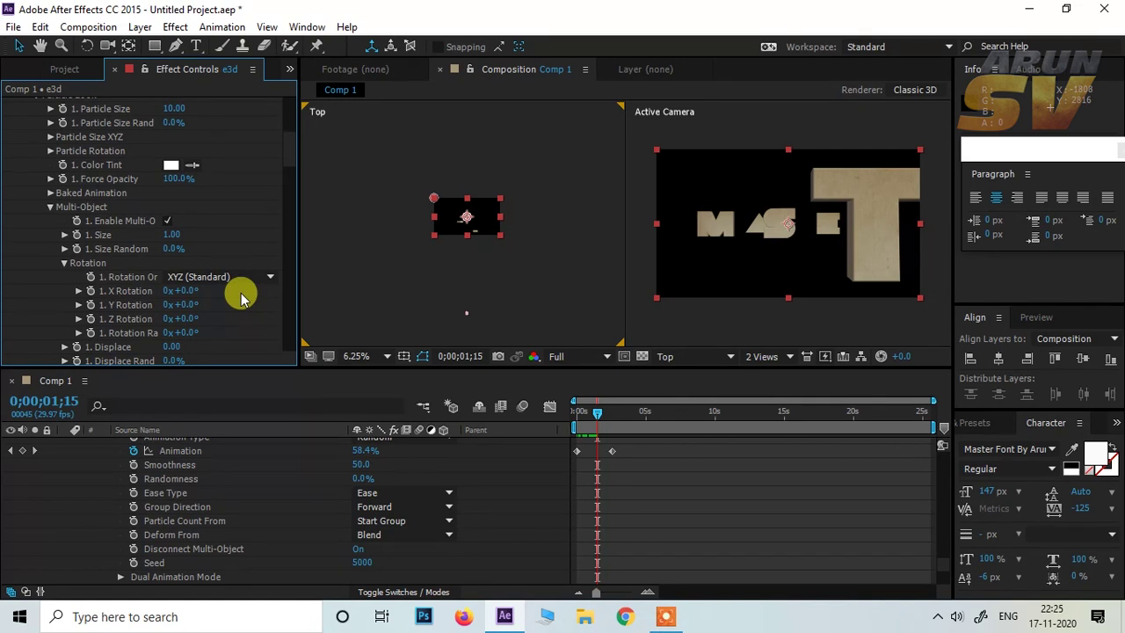
scroll(242, 299, down, 1)
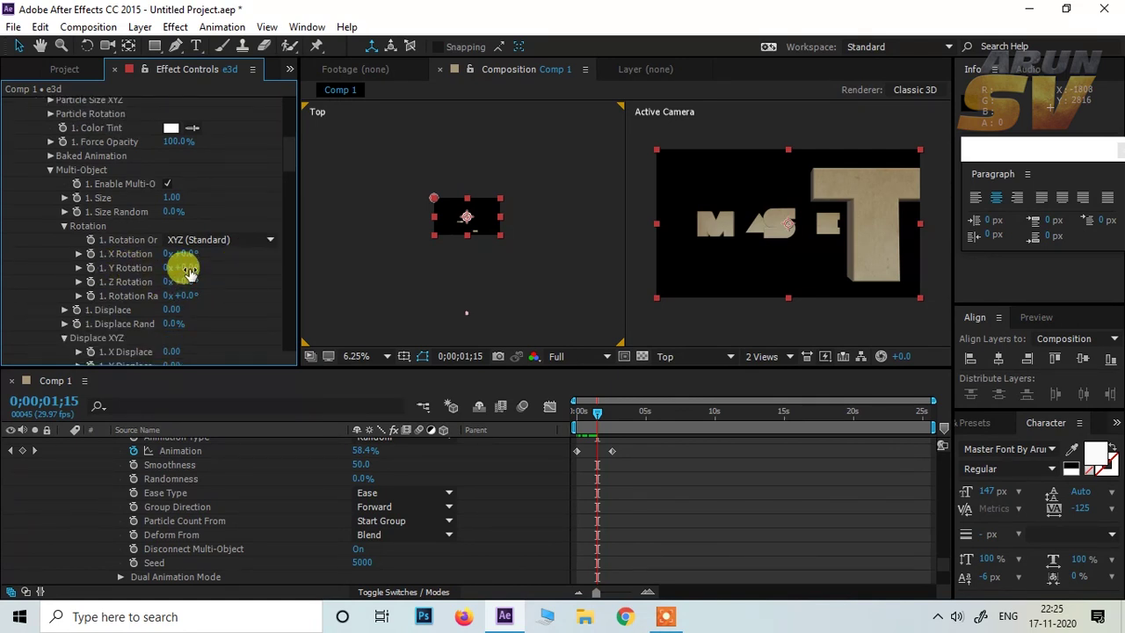
drag(181, 254, 280, 235)
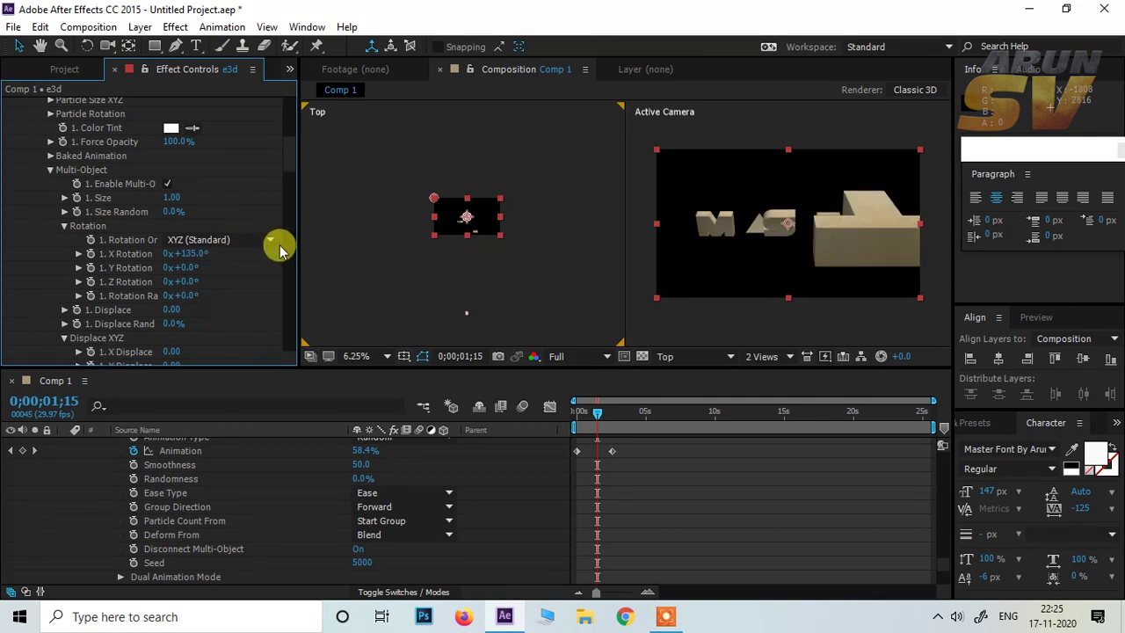
Preview the rotating letter animation from the first frame, pausing playback to inspect the letters mid-transition.
drag(600, 415, 570, 428)
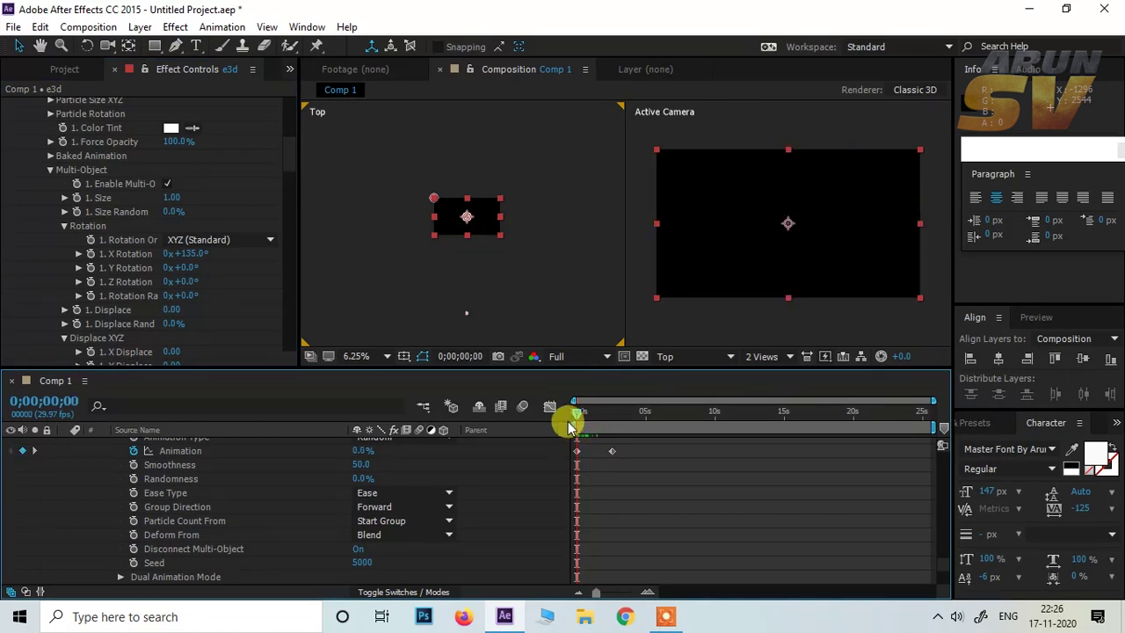
key(space)
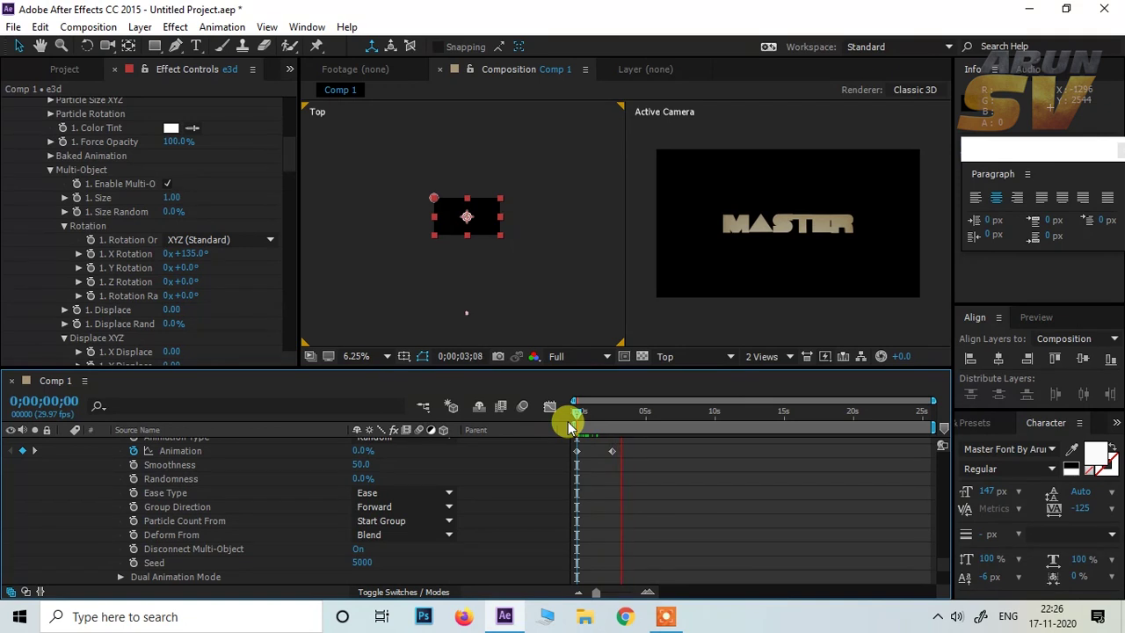
key(space)
key(space)
key(space)
key(space)
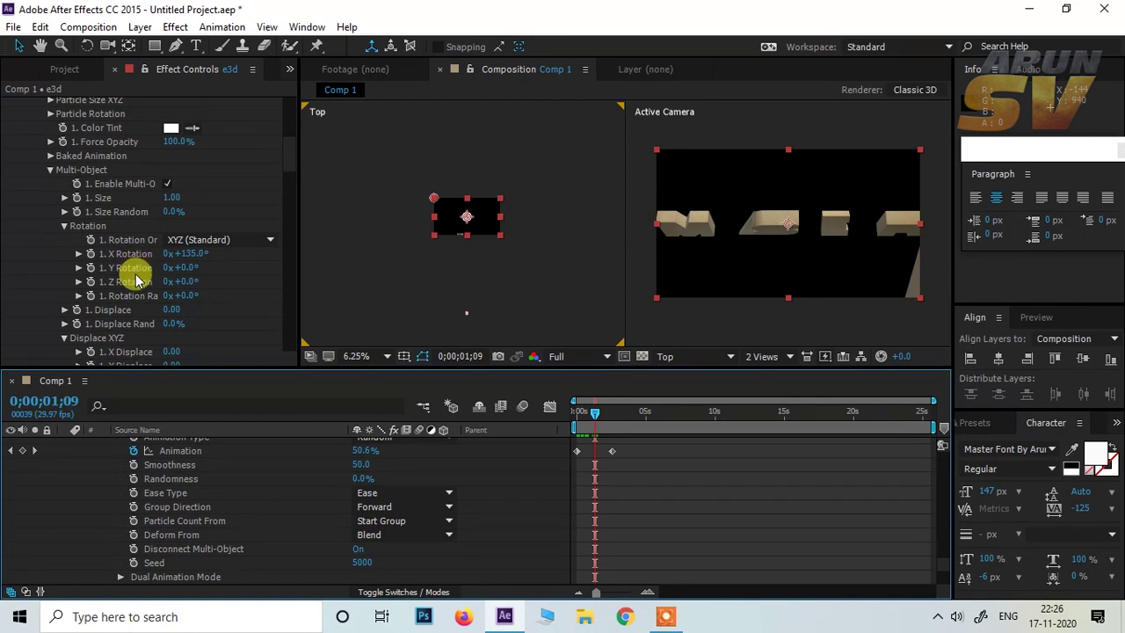
Set Group 1's Multi-Object Displace to -0.60, preview the animation from the start, and inspect the frame at 0;00;01;11.
scroll(141, 277, down, 1)
drag(170, 274, 134, 278)
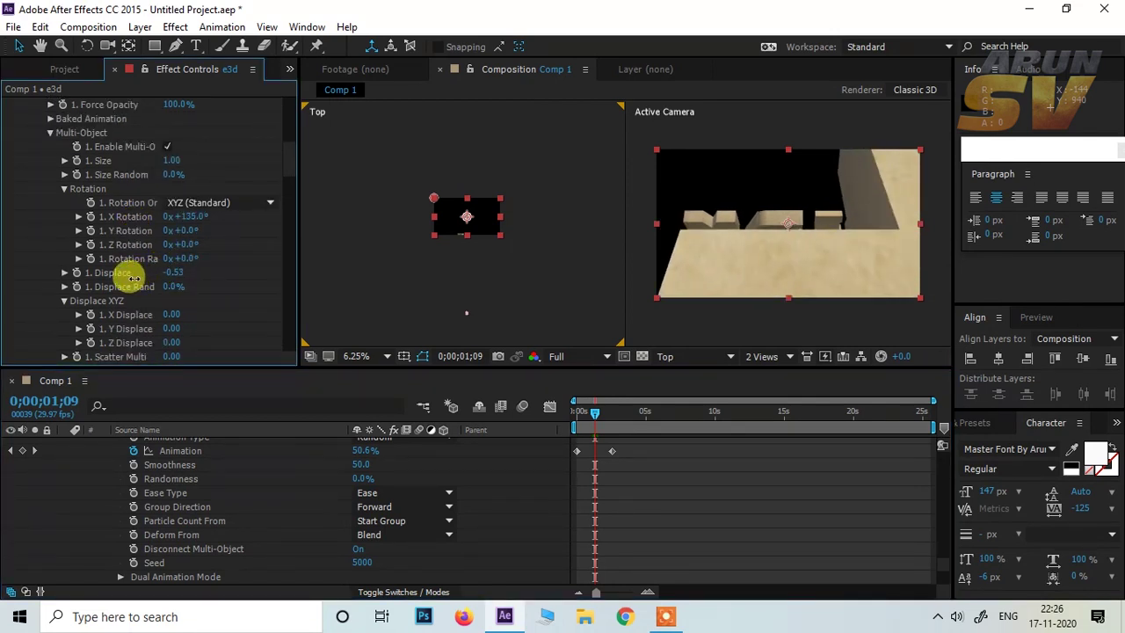
drag(131, 278, 134, 278)
drag(580, 407, 573, 426)
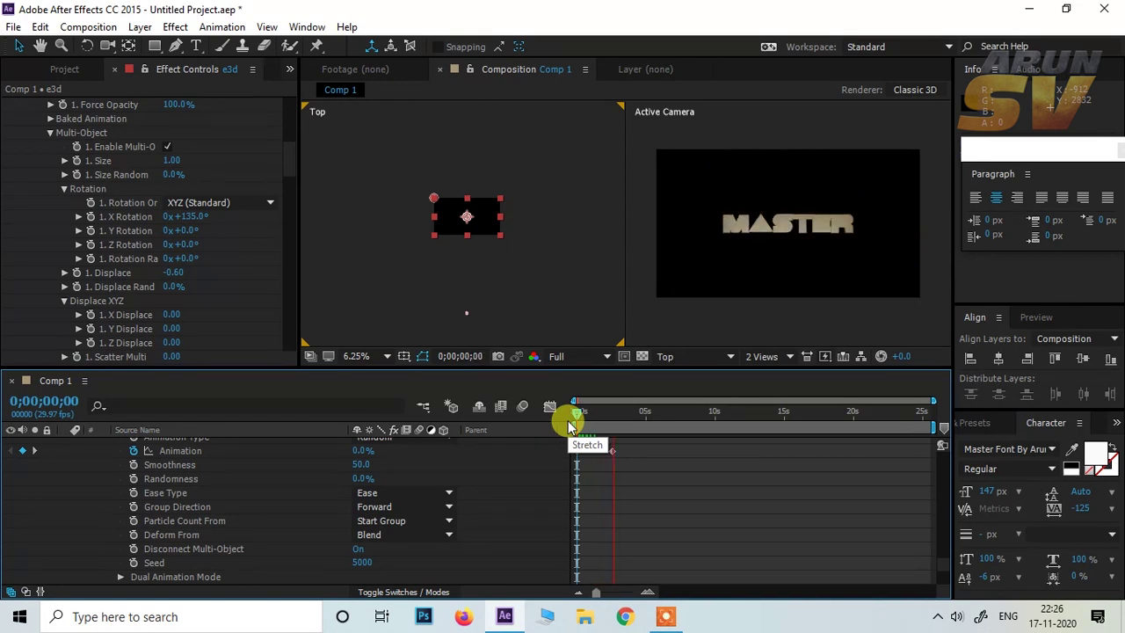
key(space)
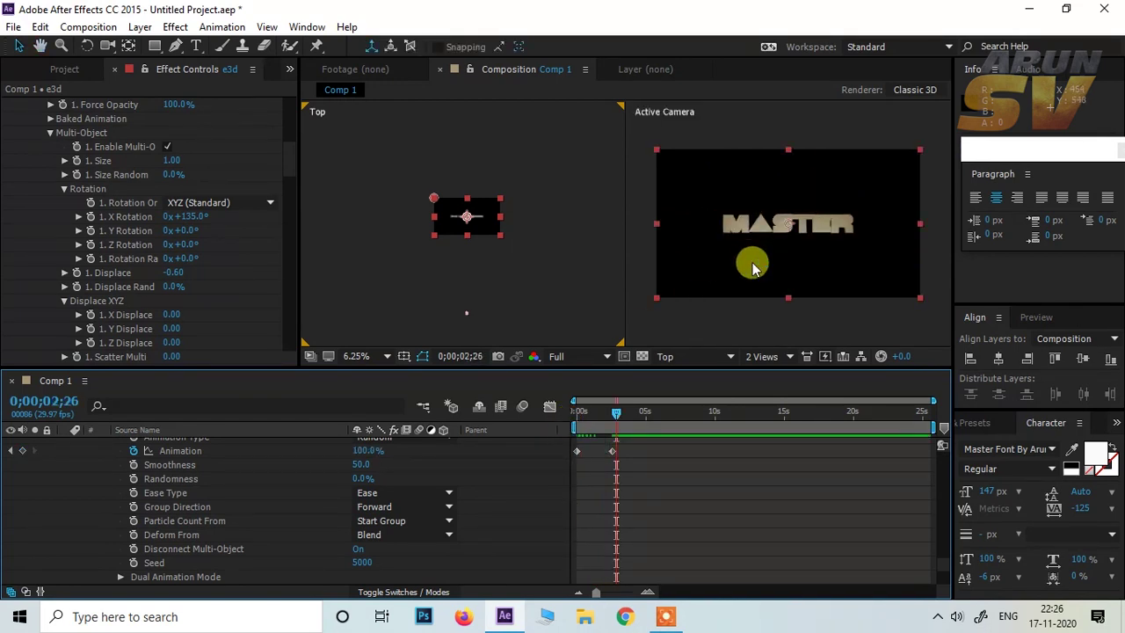
mouse_move(616, 417)
mouse_down()
mouse_move(586, 417)
mouse_move(596, 422)
mouse_up()
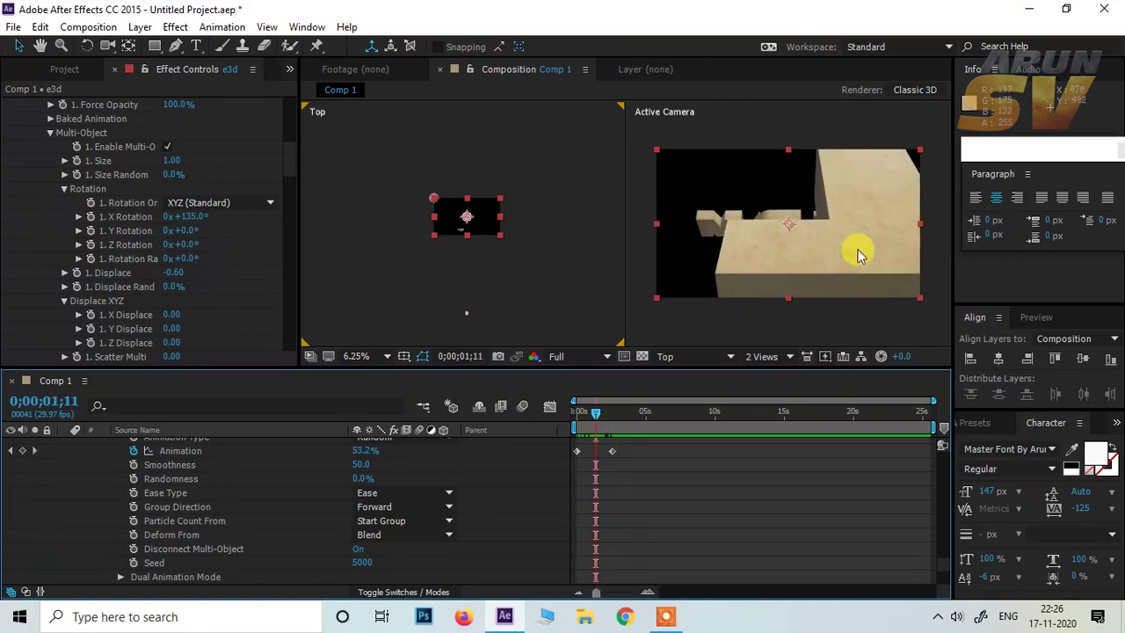
Save the project as Master2.aep in the Master folder on drive E.
scroll(205, 237, up, 8)
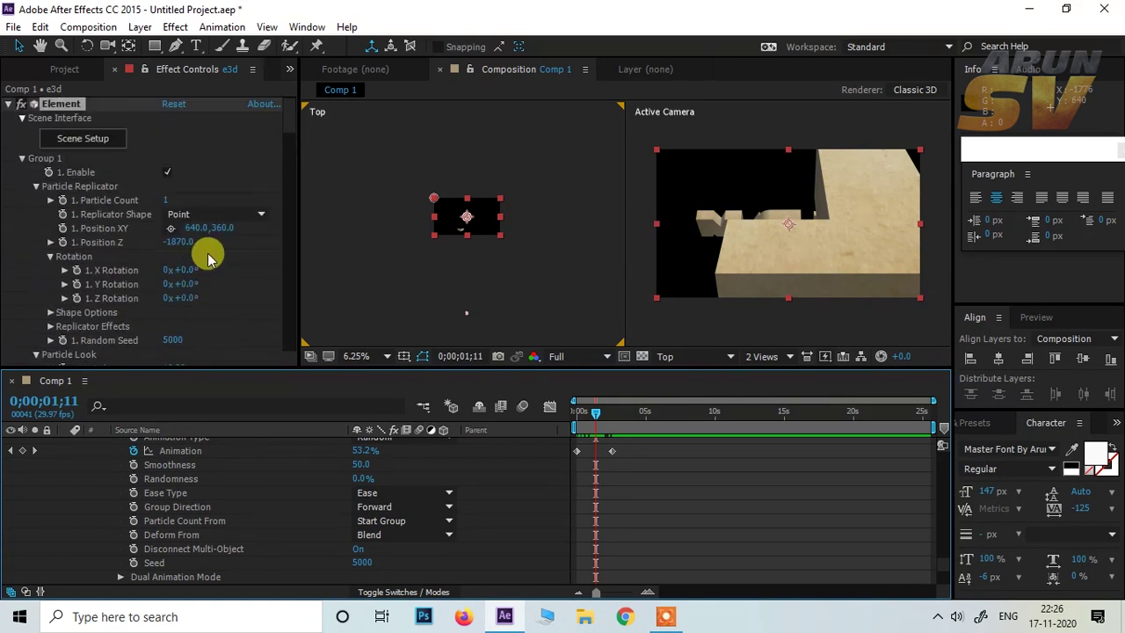
click(88, 140)
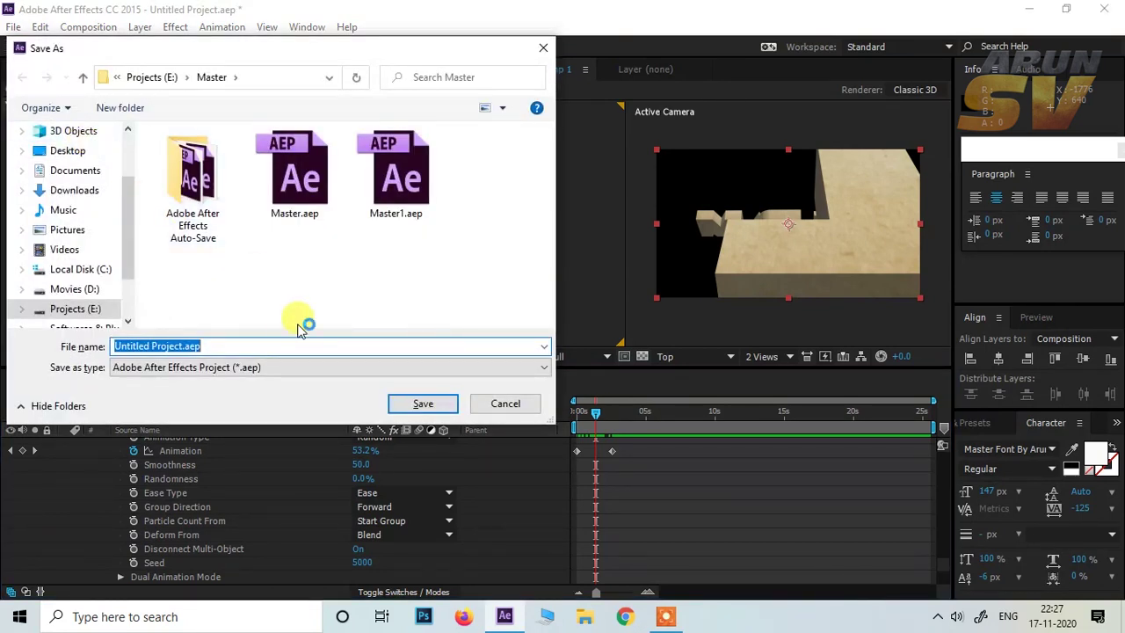
click(393, 207)
double_click(140, 346)
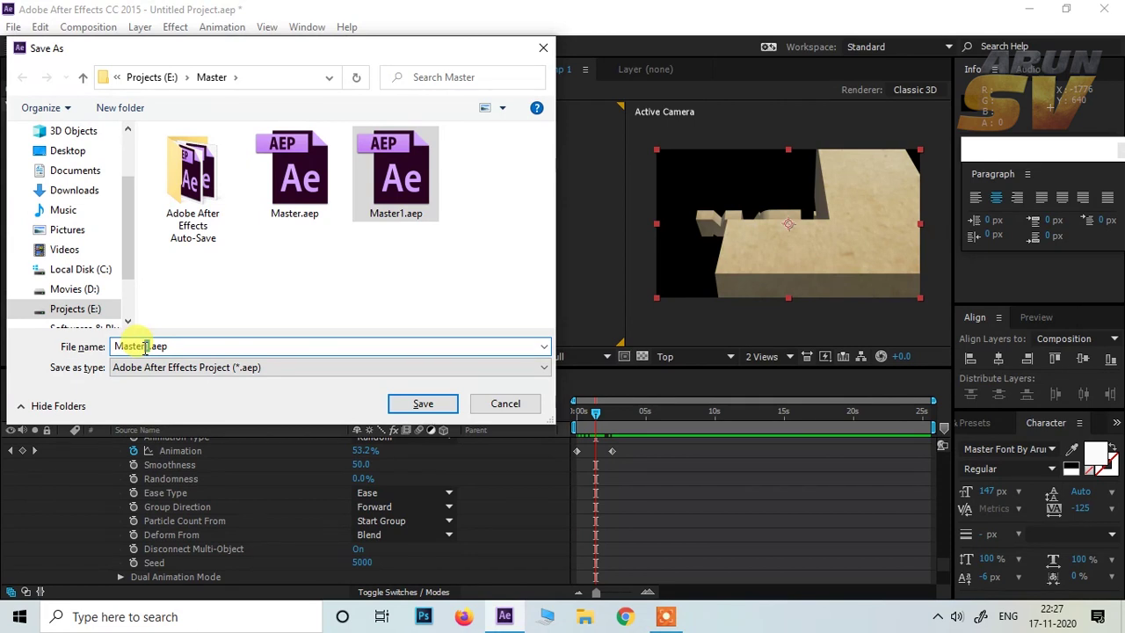
click(423, 404)
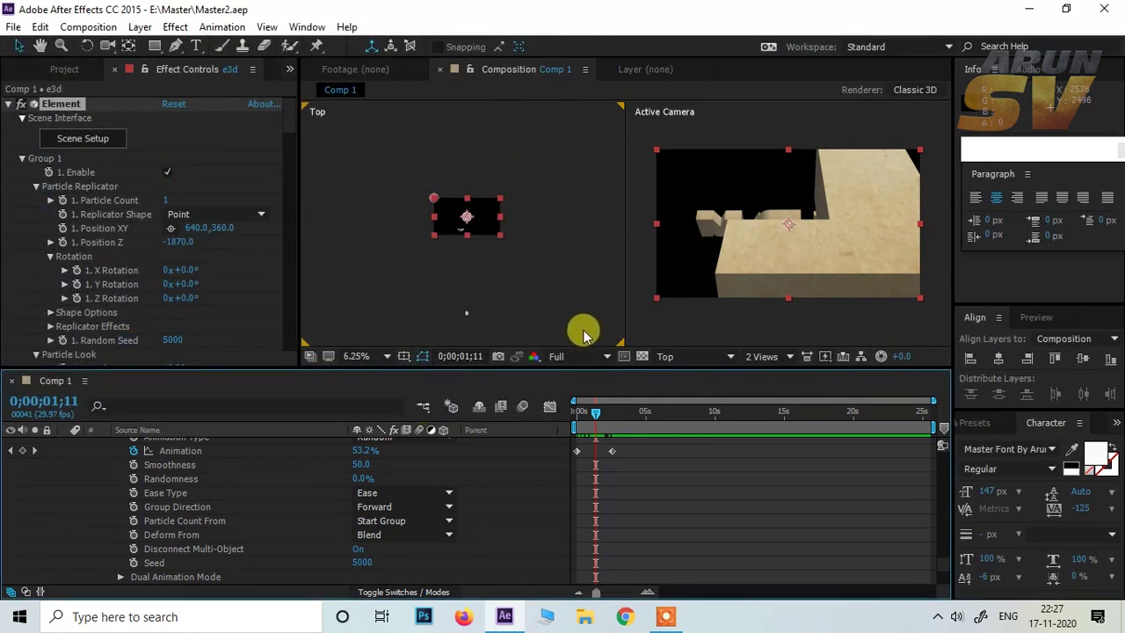
In Scene Setup, replace the Bevel 1 material on Group Folder Copy's extrusion with the clean_metal_clean_gold scene material.
mouse_move(595, 409)
mouse_down()
mouse_move(586, 406)
mouse_move(596, 416)
mouse_up()
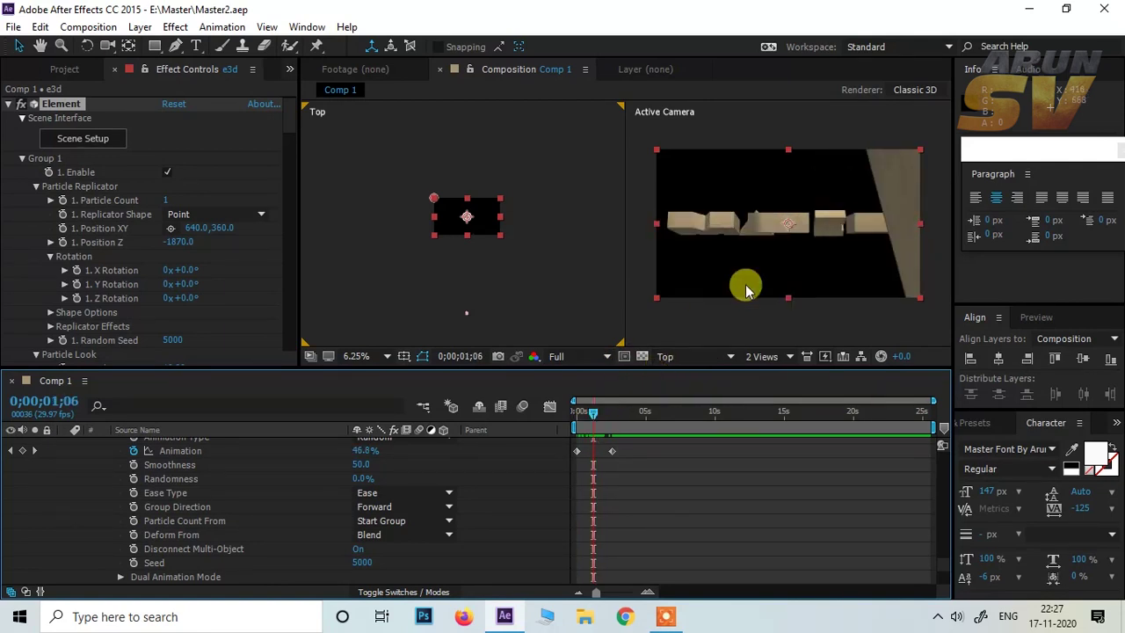
click(86, 140)
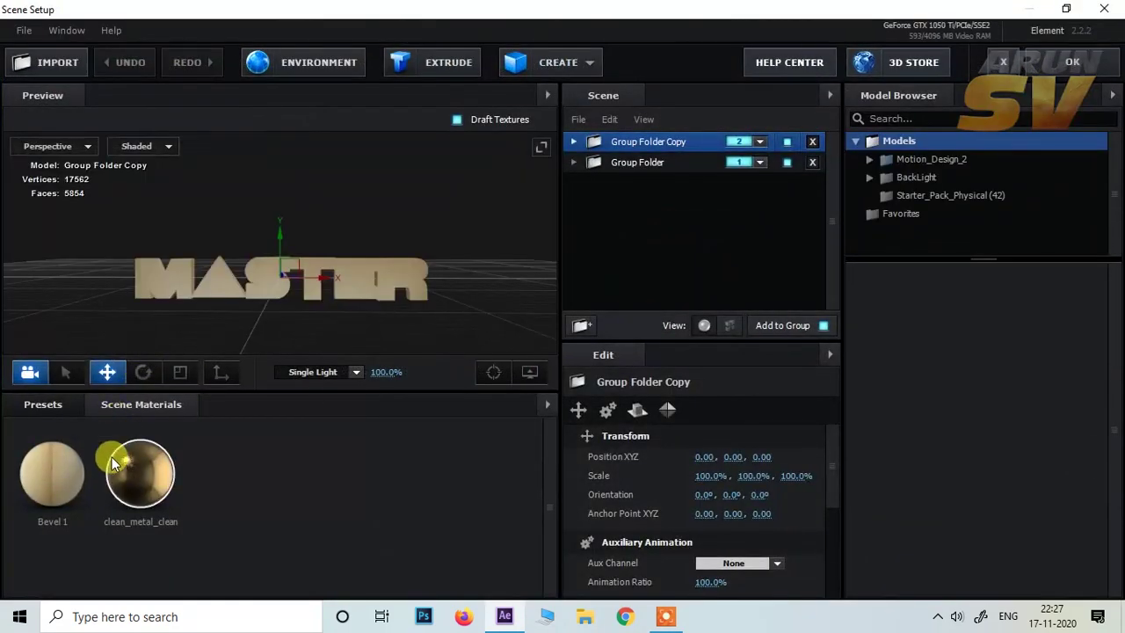
click(575, 141)
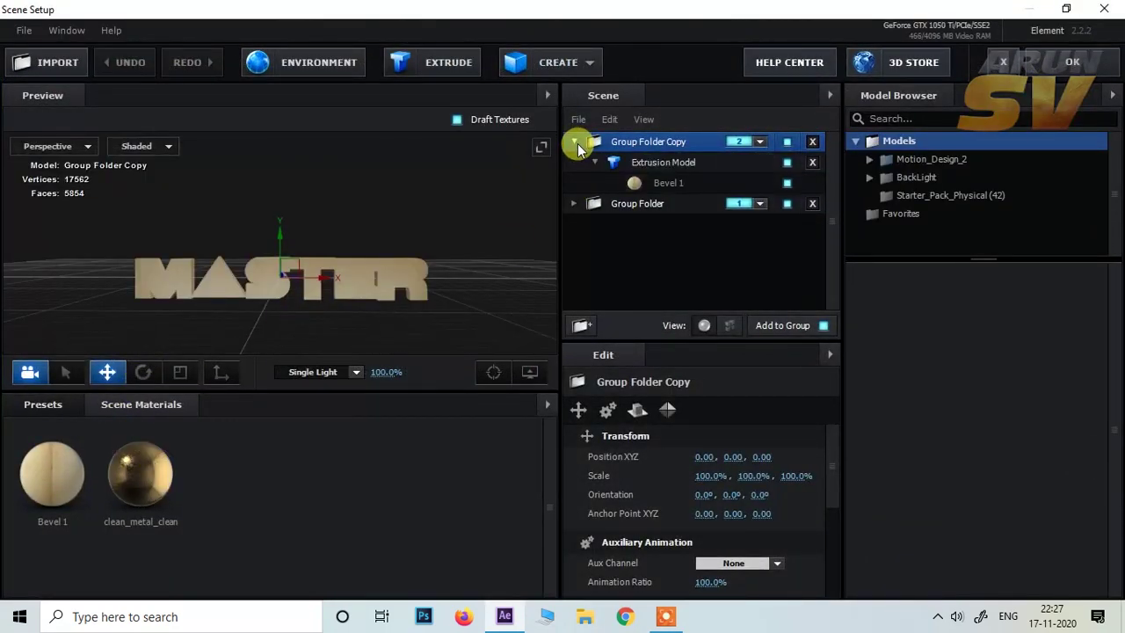
click(663, 182)
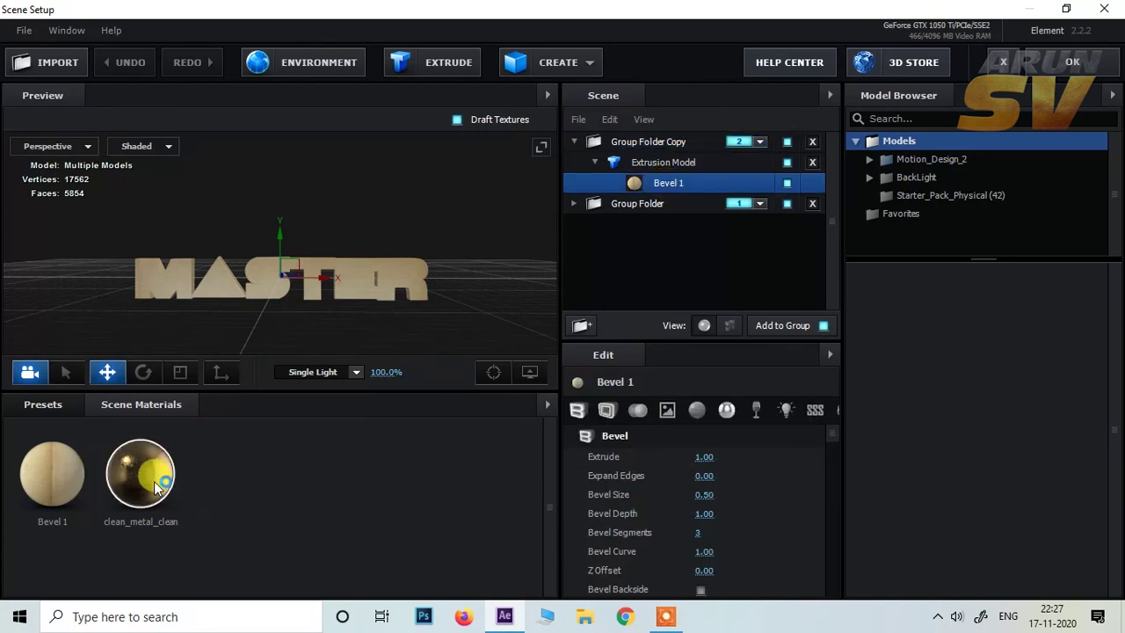
drag(154, 470, 668, 182)
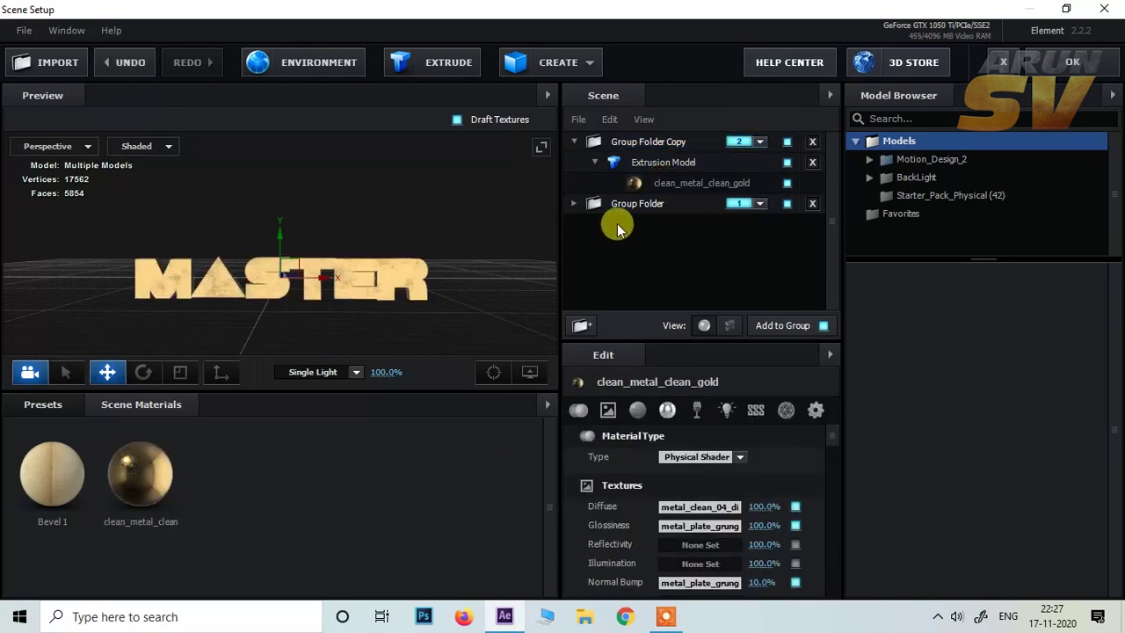
Apply the clean_metal_clean_gold material to Group Folder's extrusion in place of Bevel 1 and accept the scene changes.
click(576, 204)
click(668, 246)
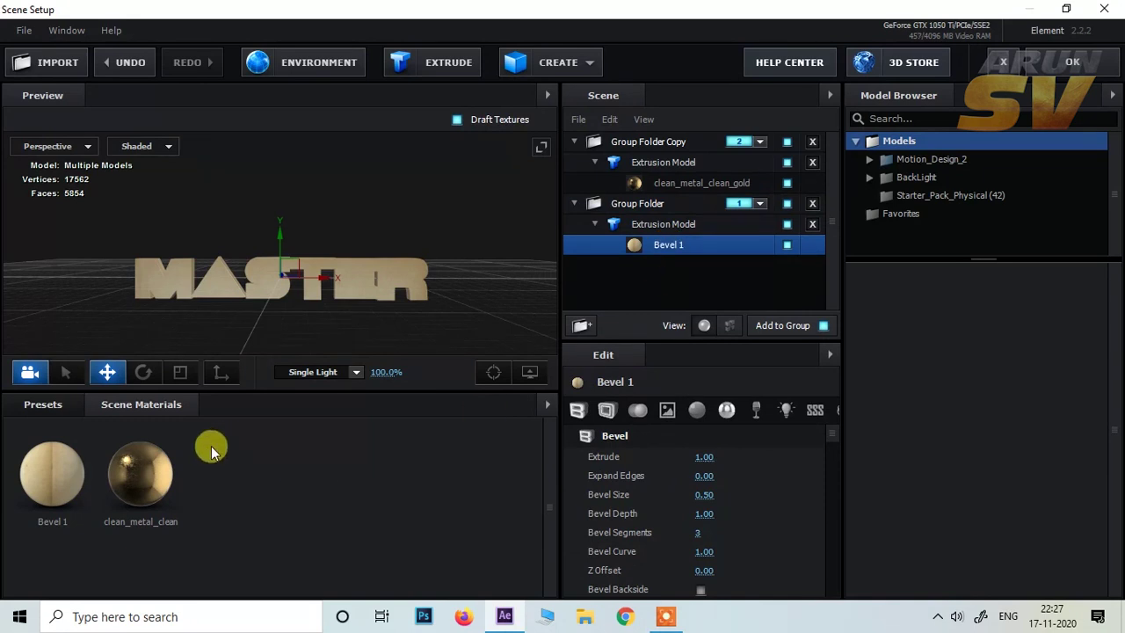
click(139, 475)
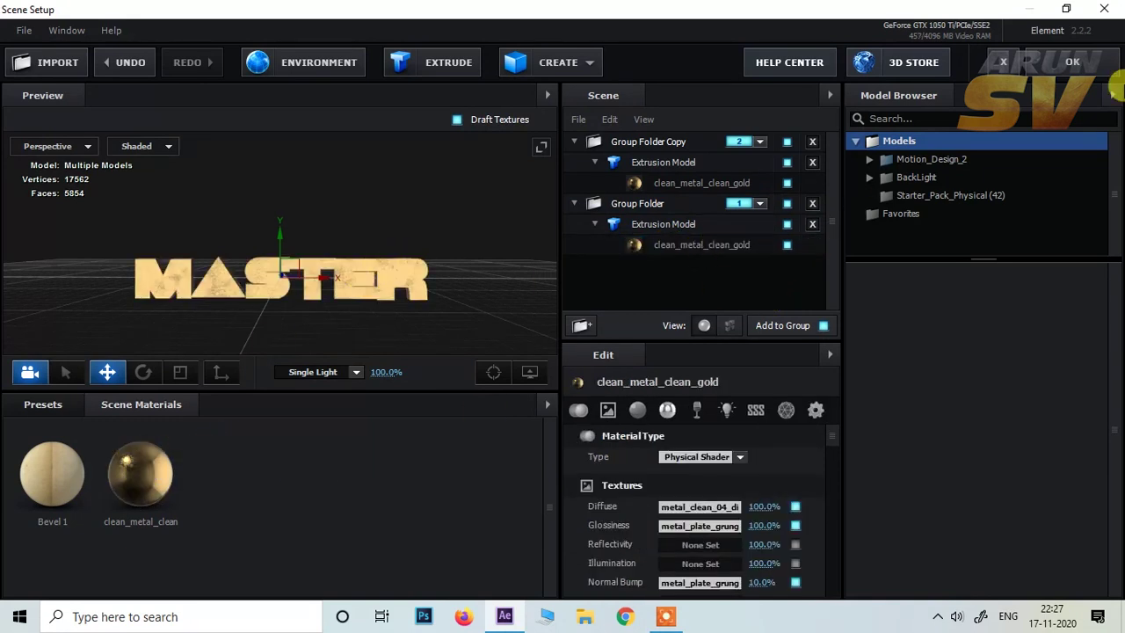
click(1072, 62)
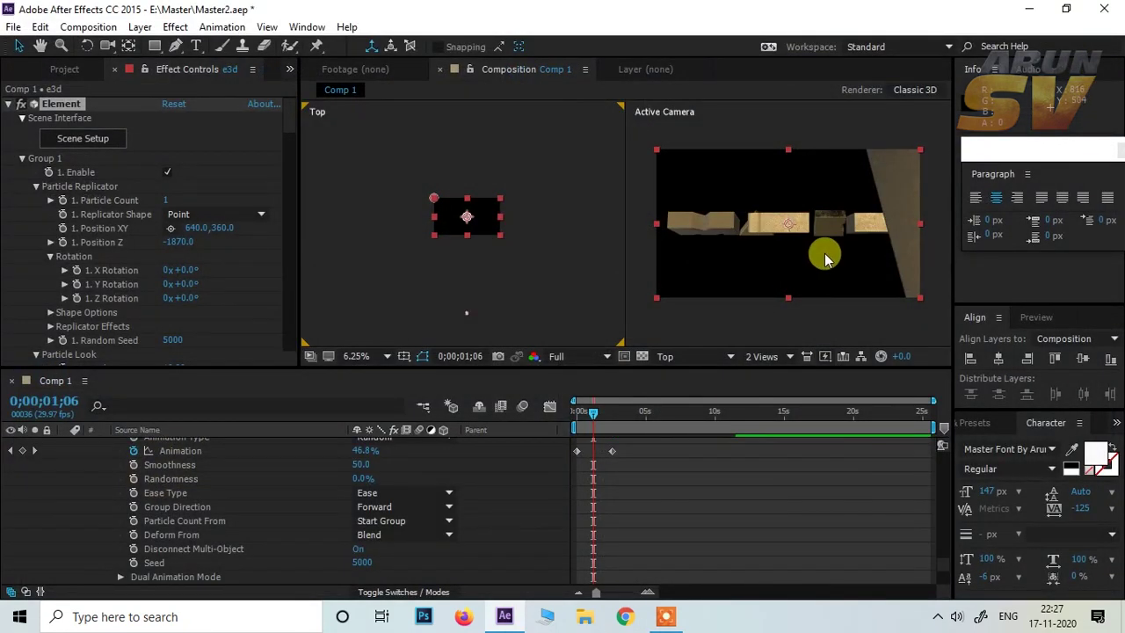
Preview the gold title animation from the first frame, stop at 0;00;01;04, and look through Group 1's settings.
drag(593, 415, 567, 428)
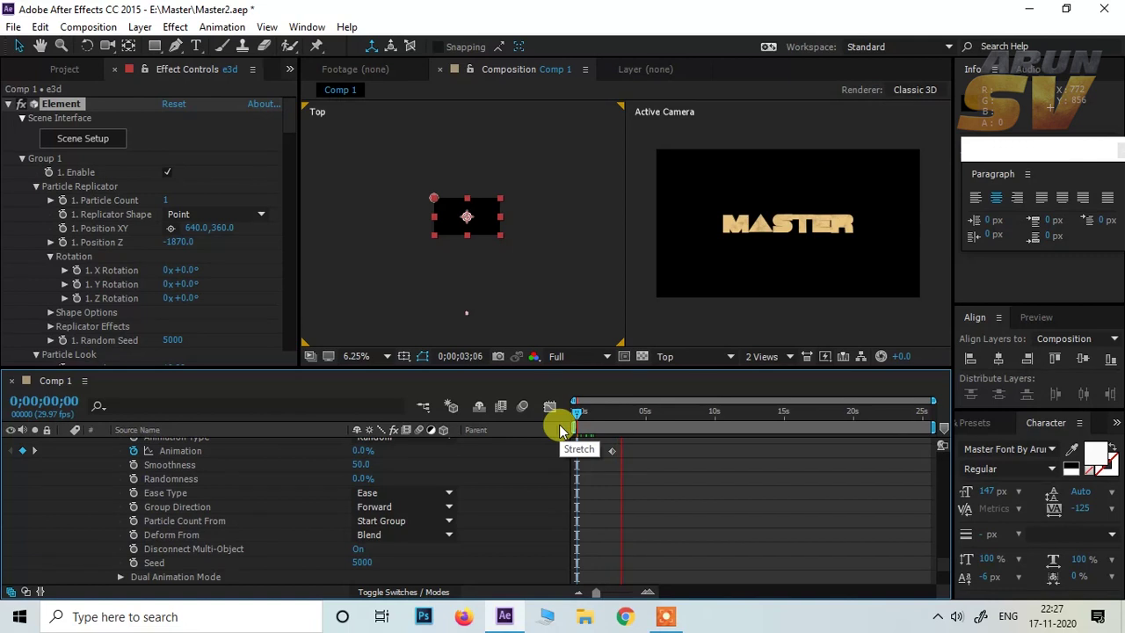
click(576, 413)
drag(580, 425, 593, 427)
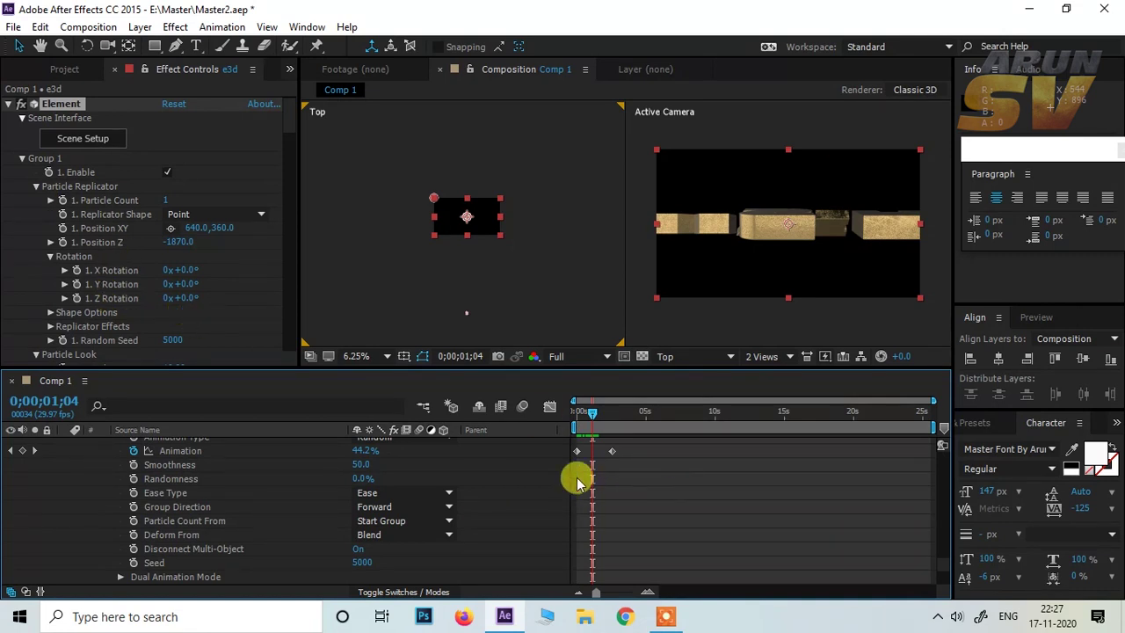
scroll(167, 316, down, 5)
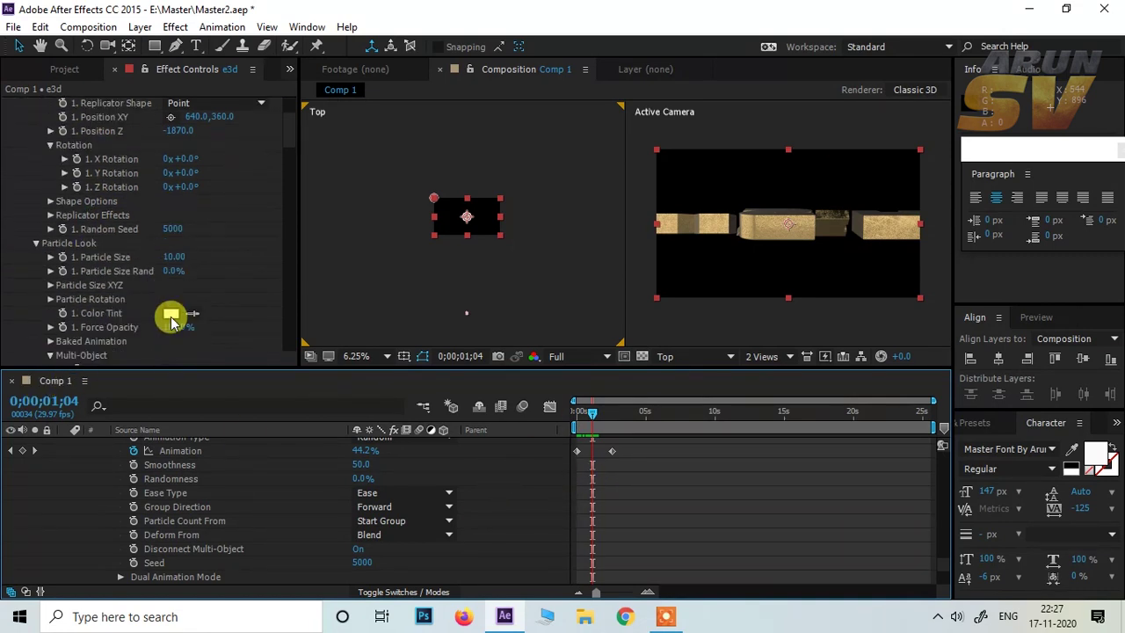
Set Group 1's Multi-Object Rotation Random to 0x+142.0° so the letters tumble at varied angles.
scroll(123, 317, down, 3)
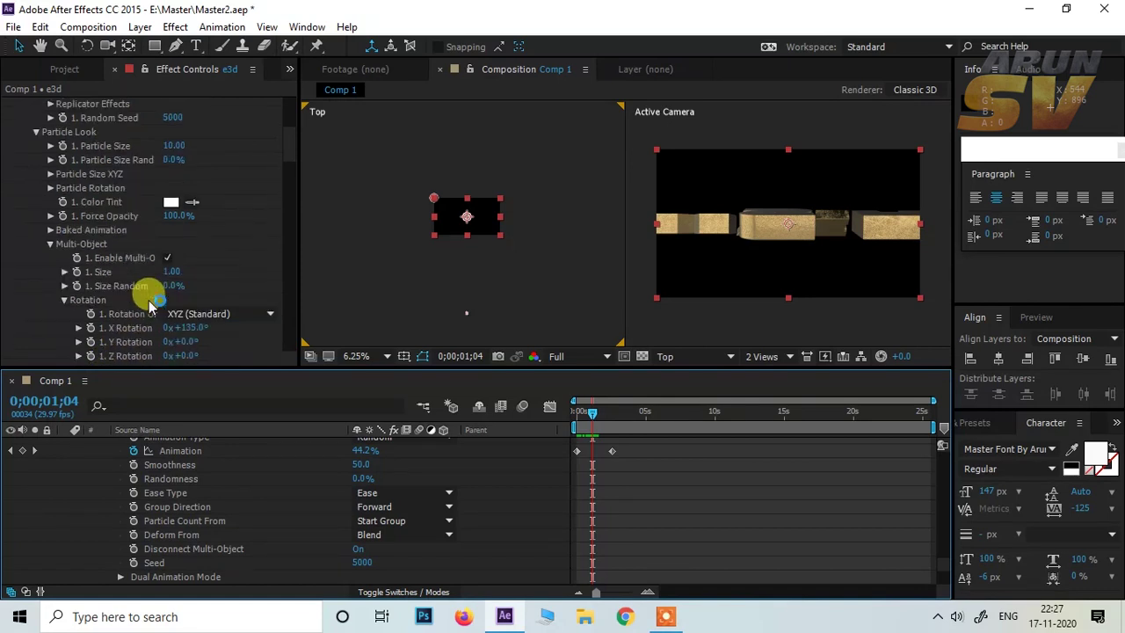
scroll(206, 291, down, 1)
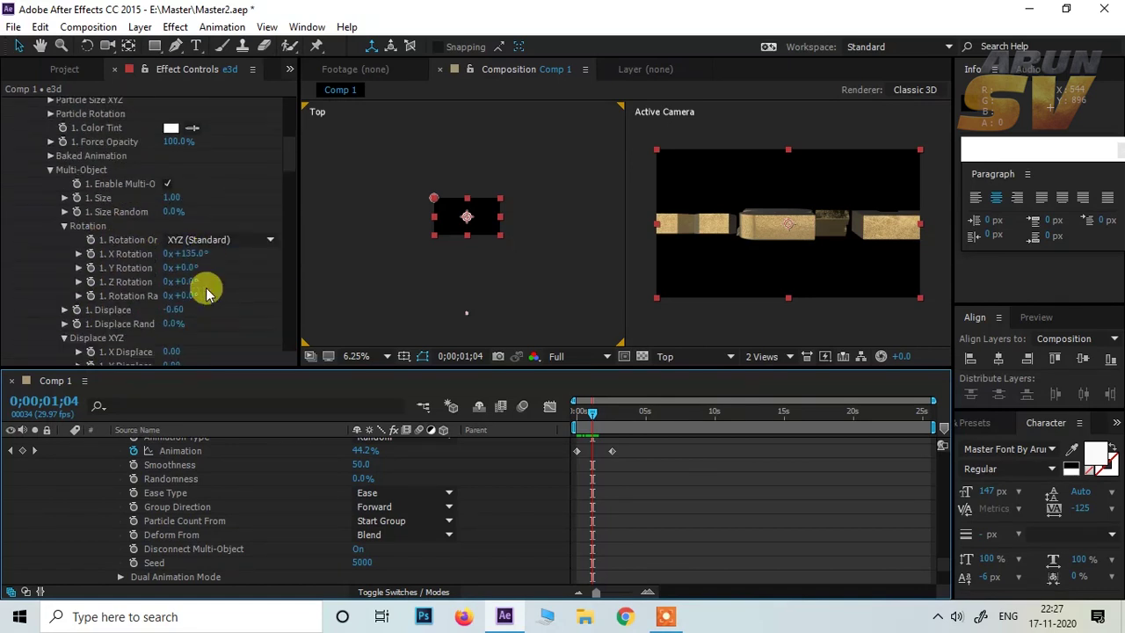
scroll(150, 296, down, 1)
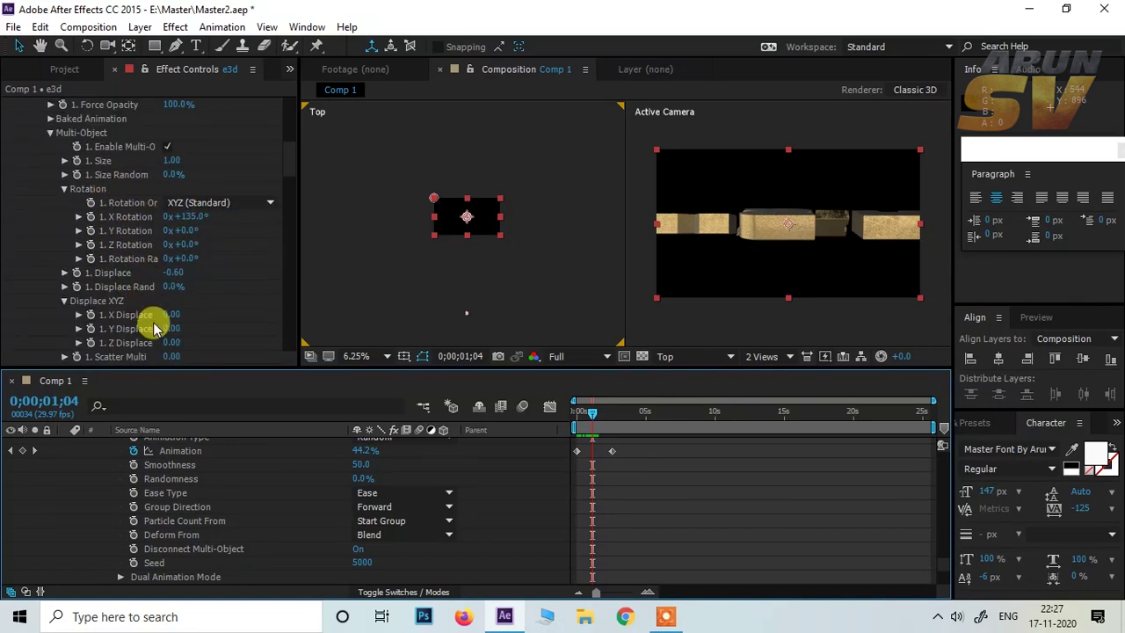
scroll(128, 294, up, 1)
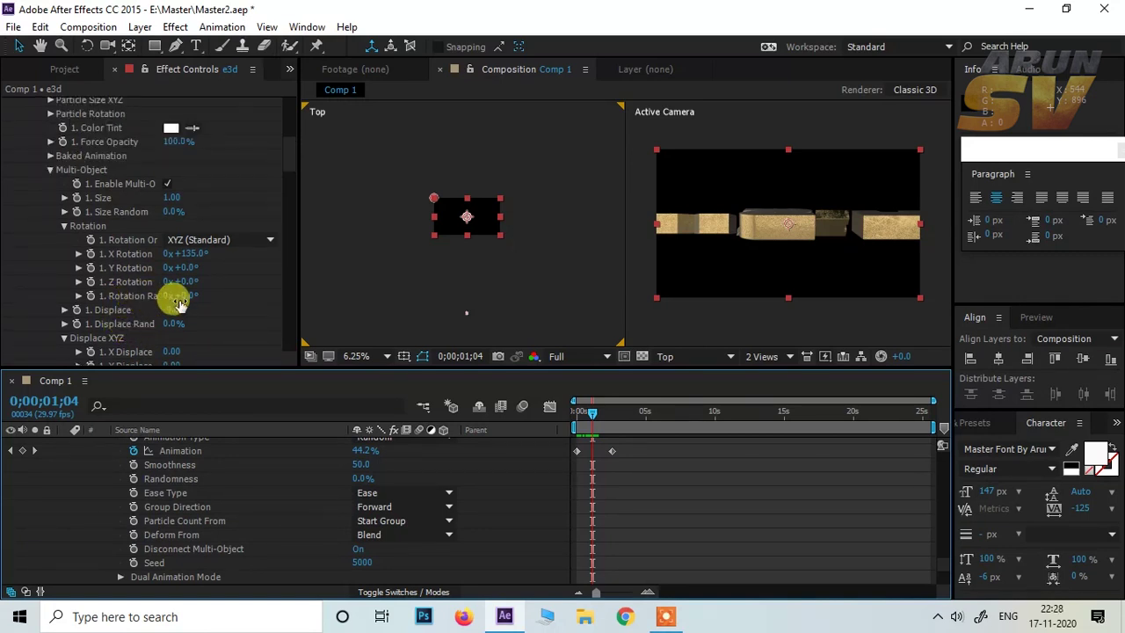
drag(185, 296, 289, 283)
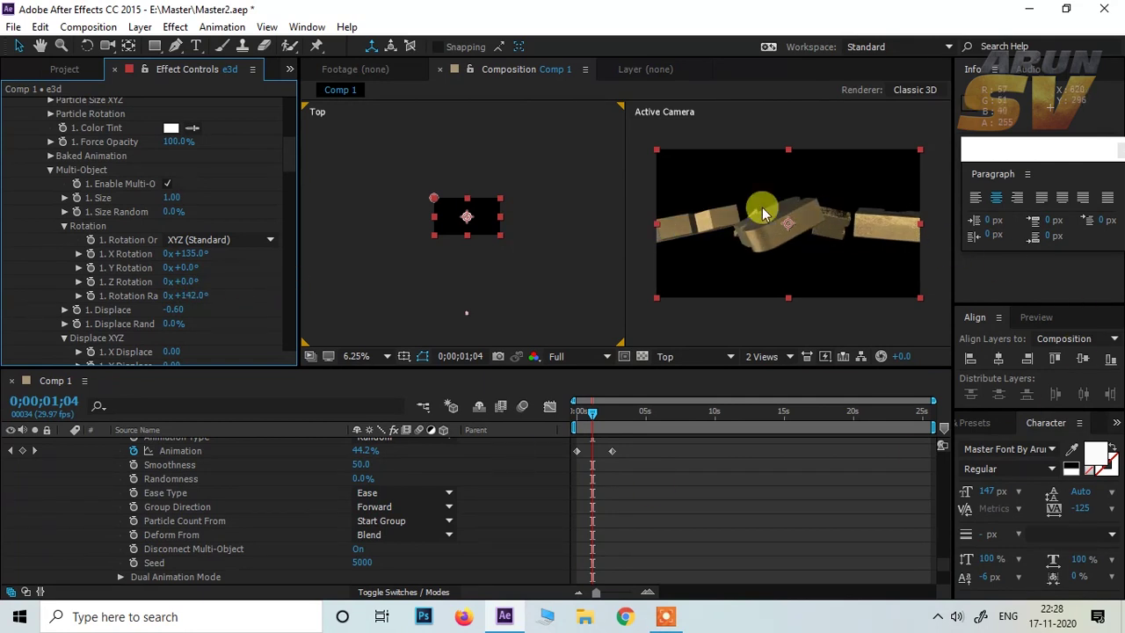
Preview the title animation from the first frame, and shorten the work area to end at 0;00;05;00 for looped playback.
drag(596, 420, 559, 428)
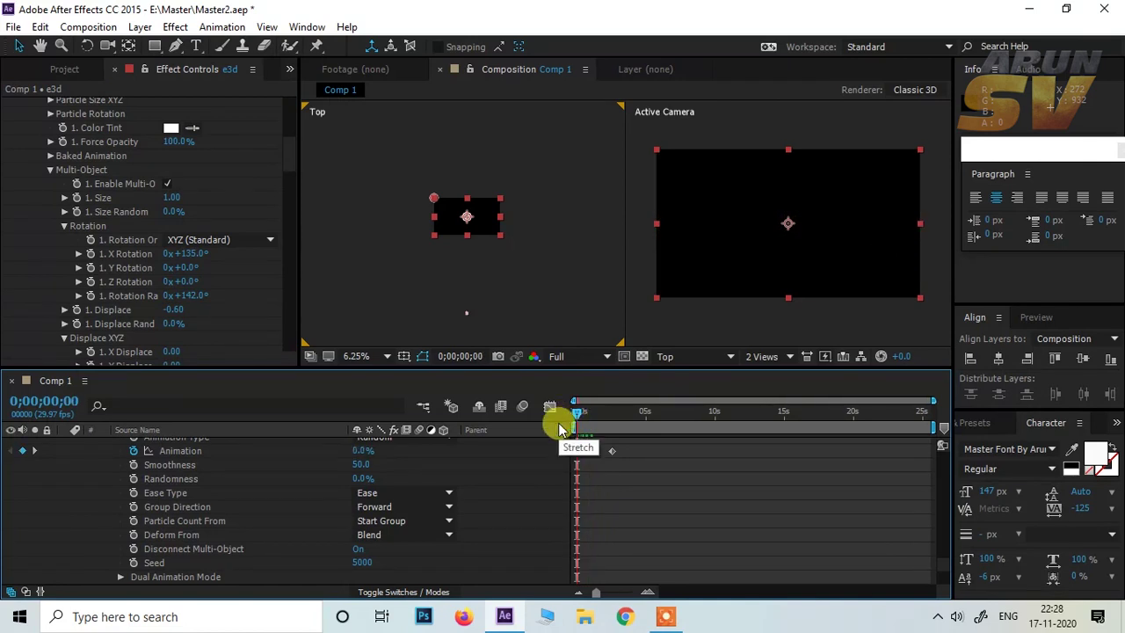
key(space)
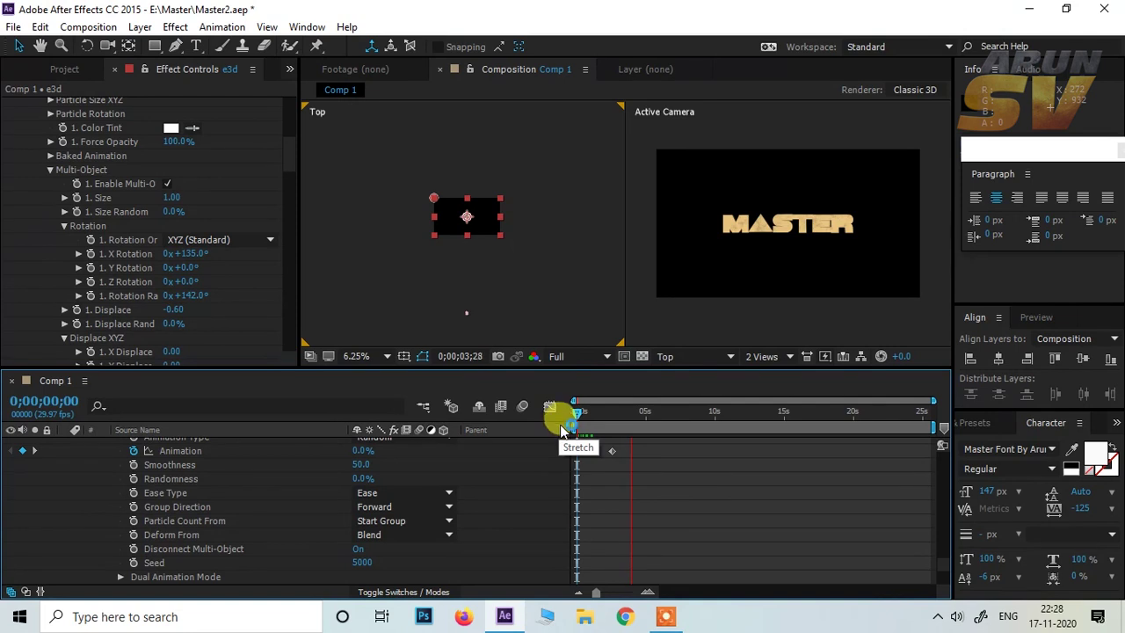
drag(628, 414, 647, 414)
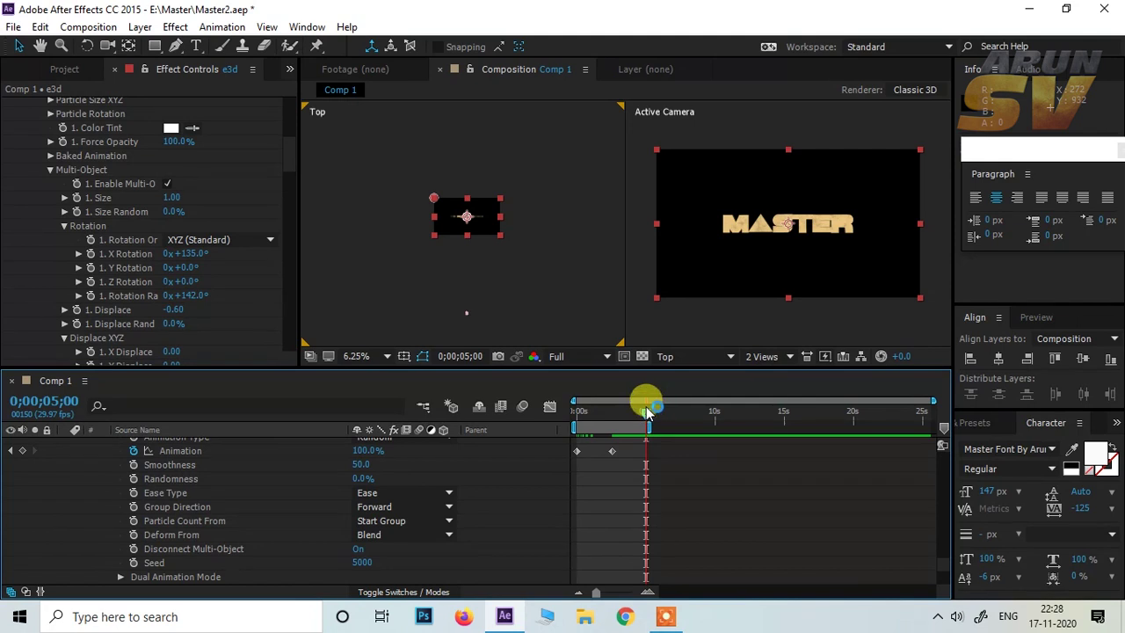
key(space)
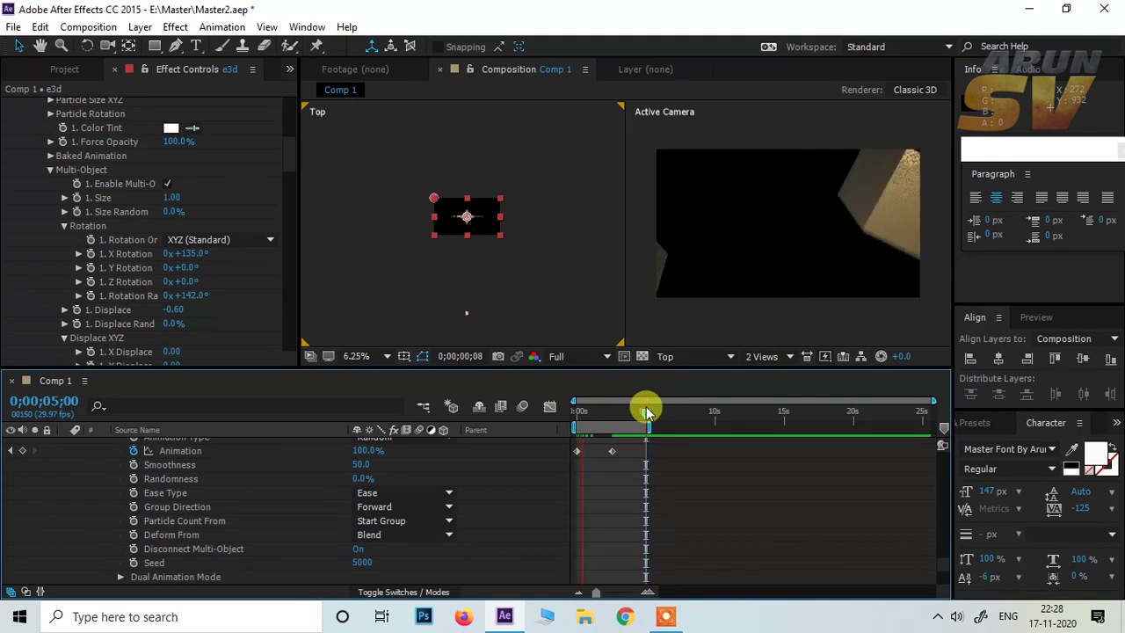